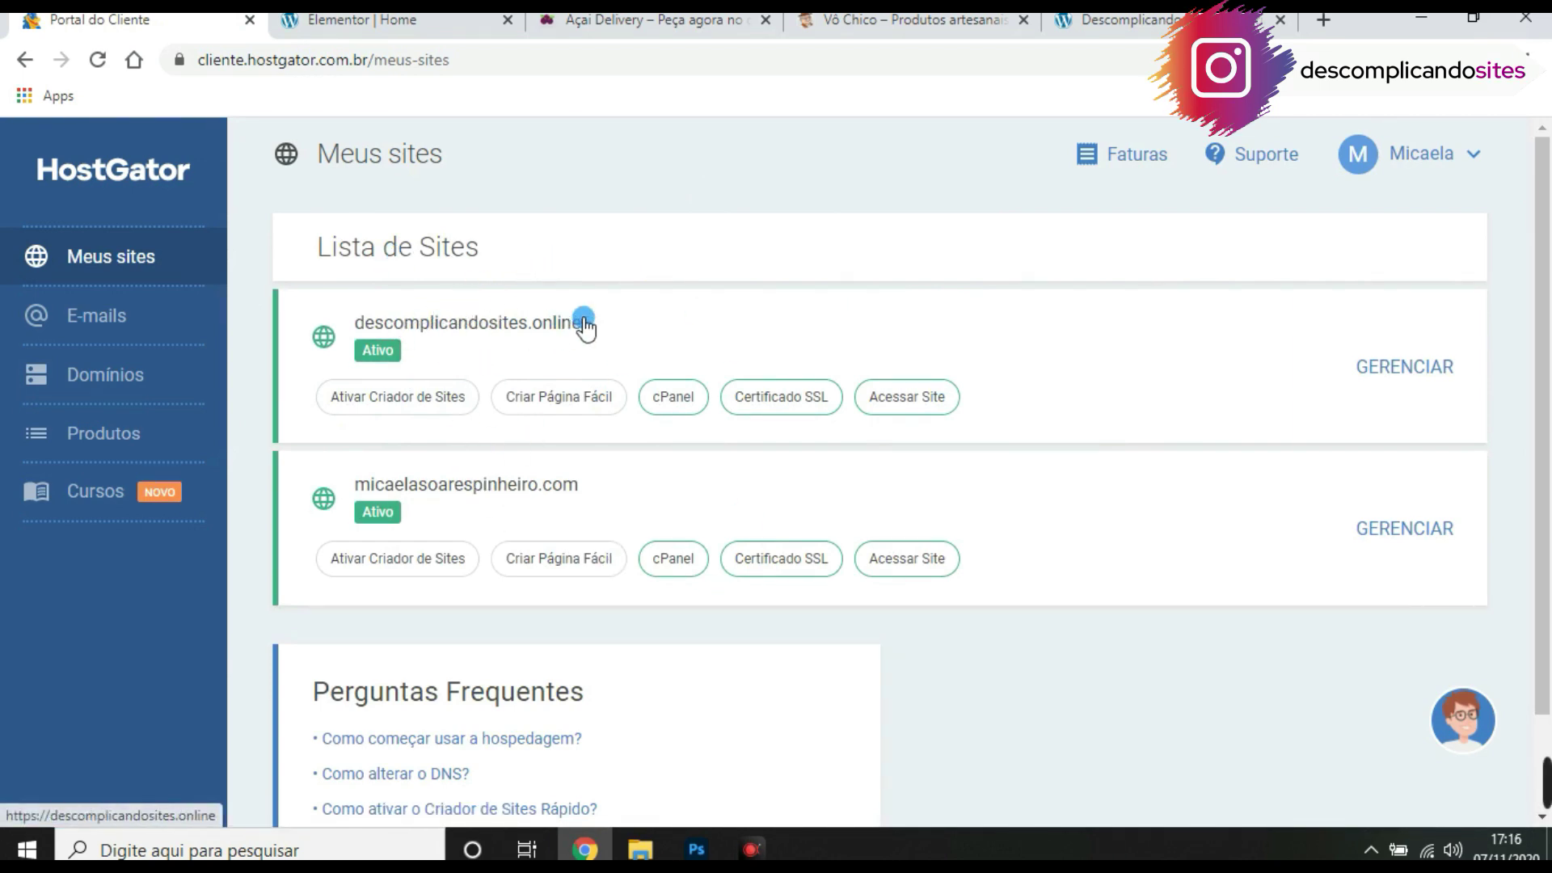
Step: Open the cPanel for descomplicandosites.online from the customer portal
{"action": "triple_click", "coordinate": [1227, 359]}
{"action": "left_click", "coordinate": [668, 304]}
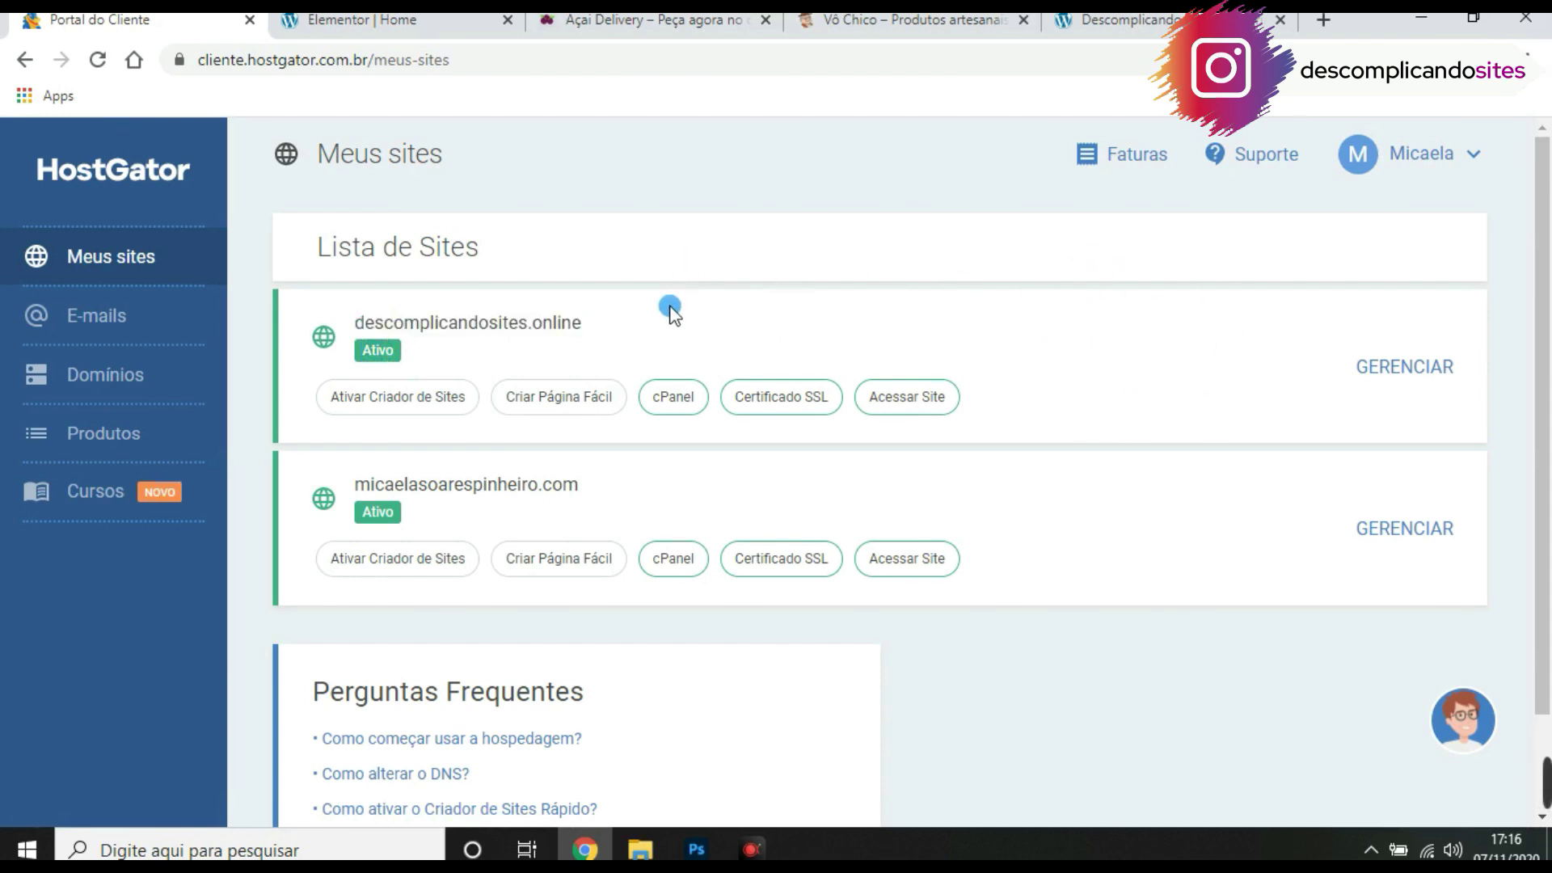
{"action": "left_click", "coordinate": [670, 401]}
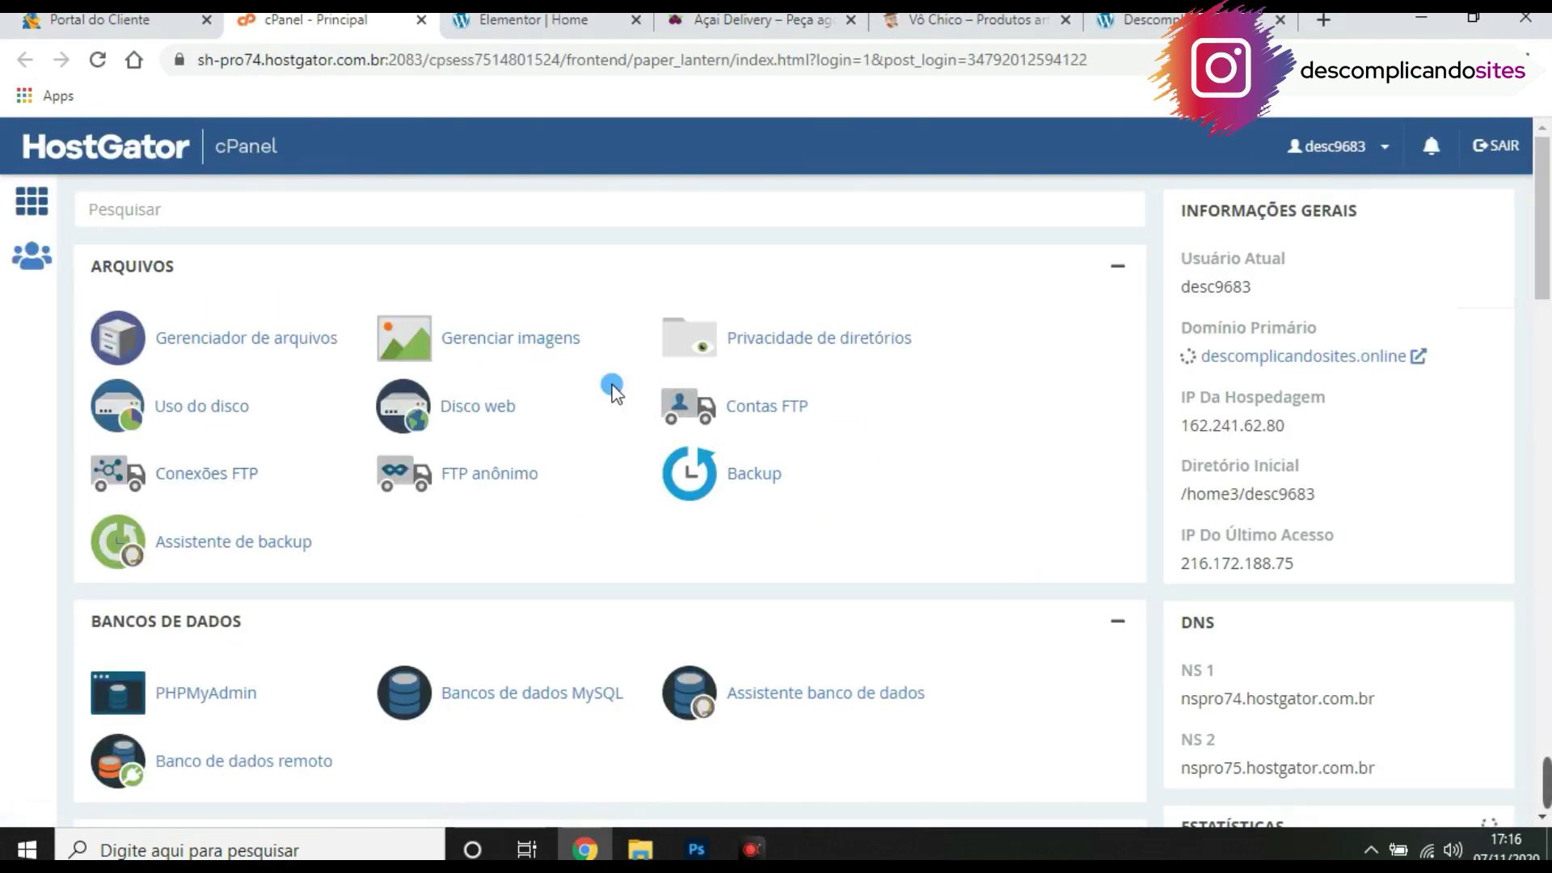
{"action": "scroll", "coordinate": [186, 458], "scroll_direction": "down", "scroll_amount": 5}
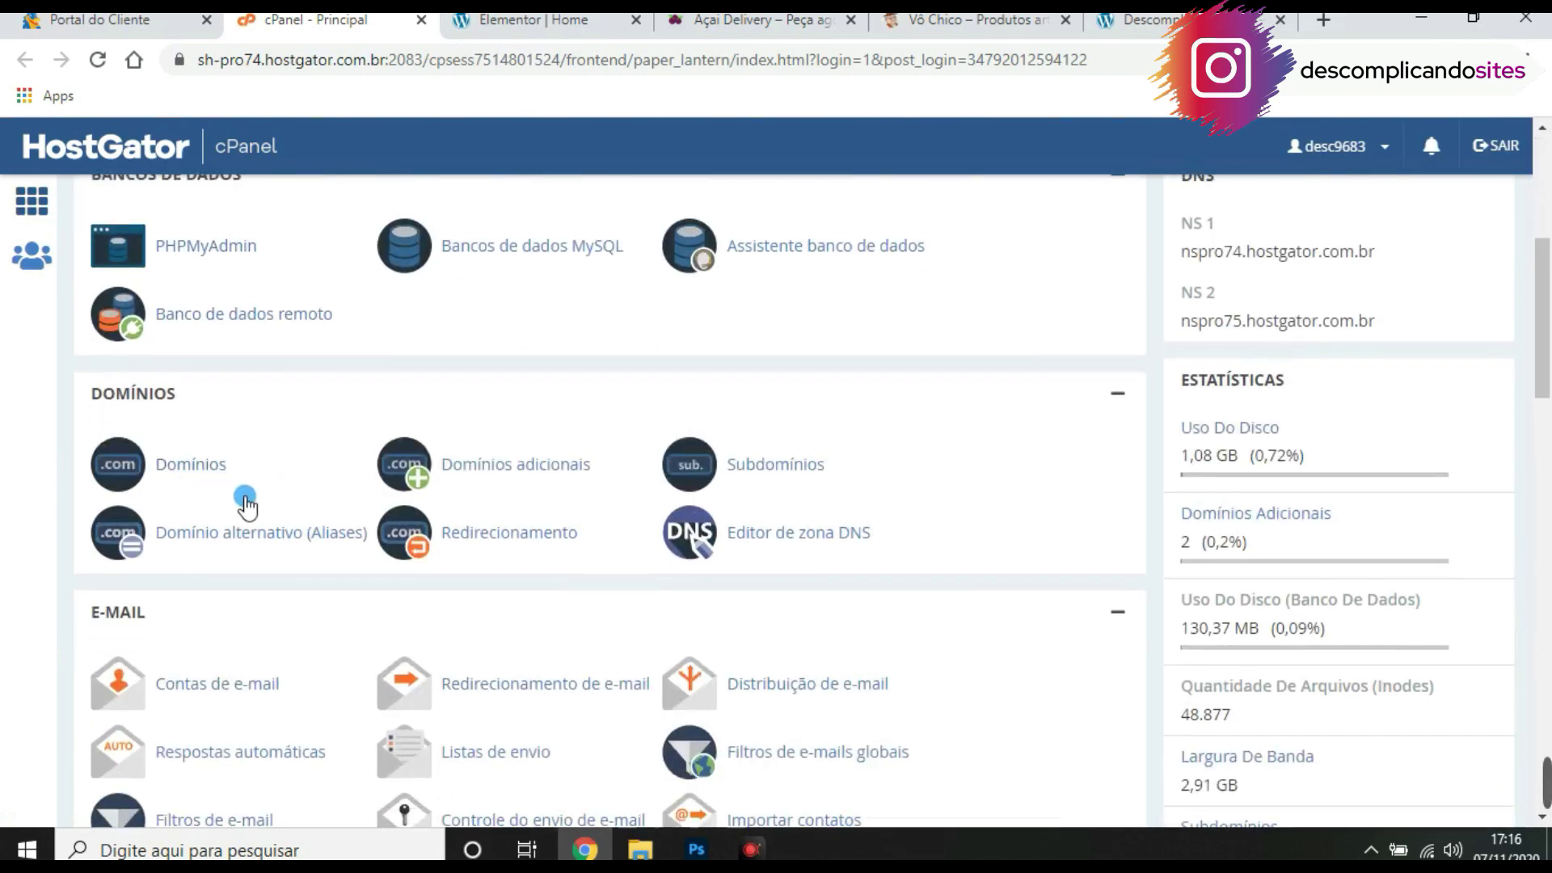
{"action": "scroll", "coordinate": [566, 496], "scroll_direction": "up", "scroll_amount": 4}
{"action": "scroll", "coordinate": [588, 505], "scroll_direction": "up", "scroll_amount": 1}
{"action": "scroll", "coordinate": [250, 423], "scroll_direction": "down", "scroll_amount": 7}
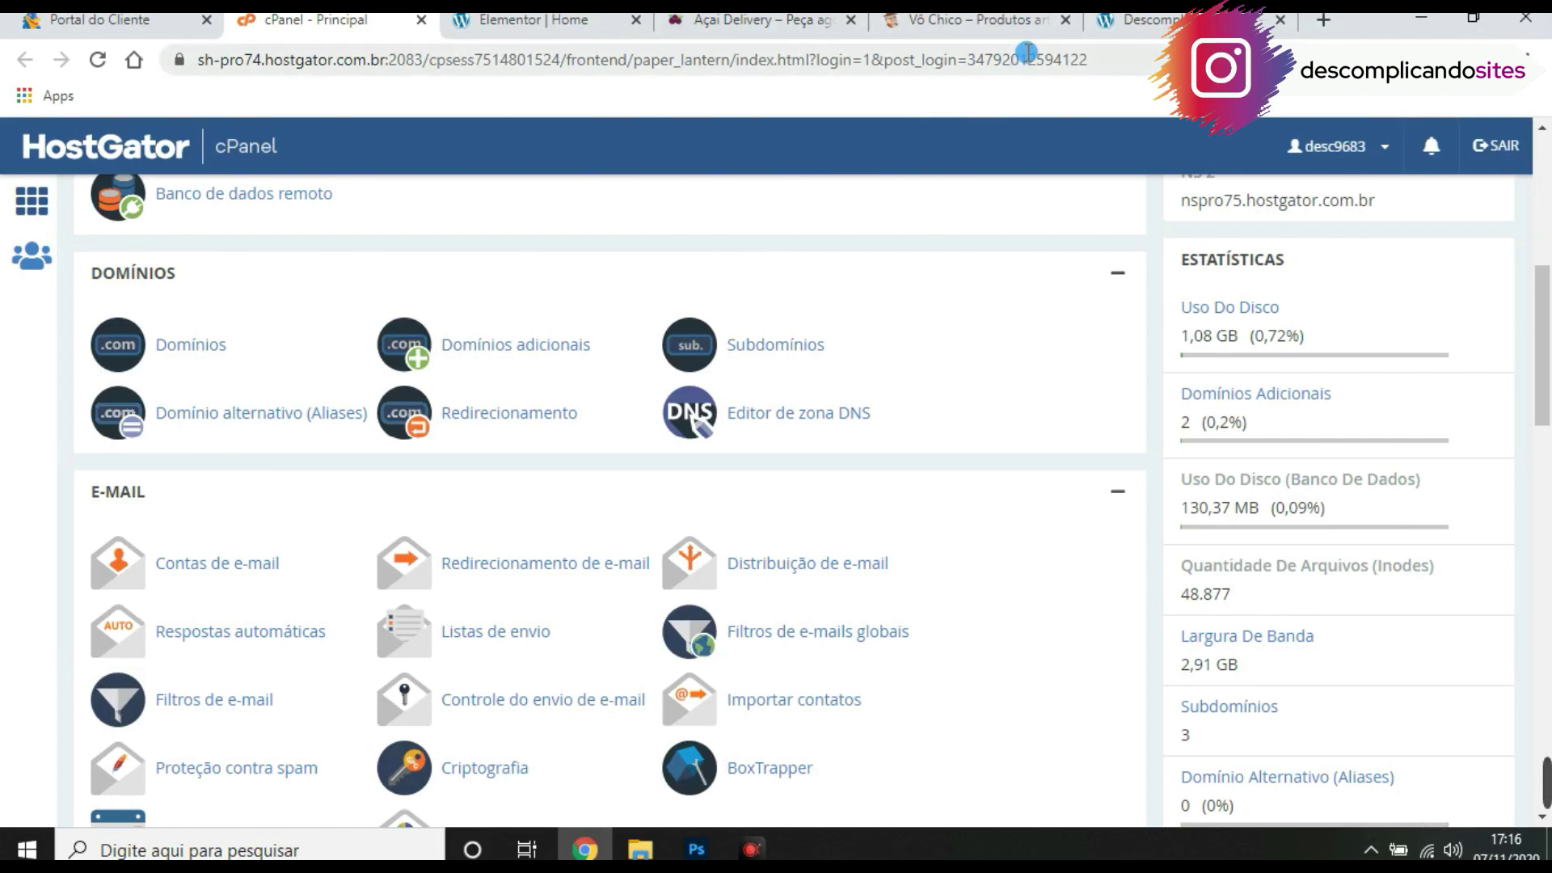
Step: Check the projetos part of the WordPress site address, then return to cPanel home
{"action": "left_click", "coordinate": [1099, 38]}
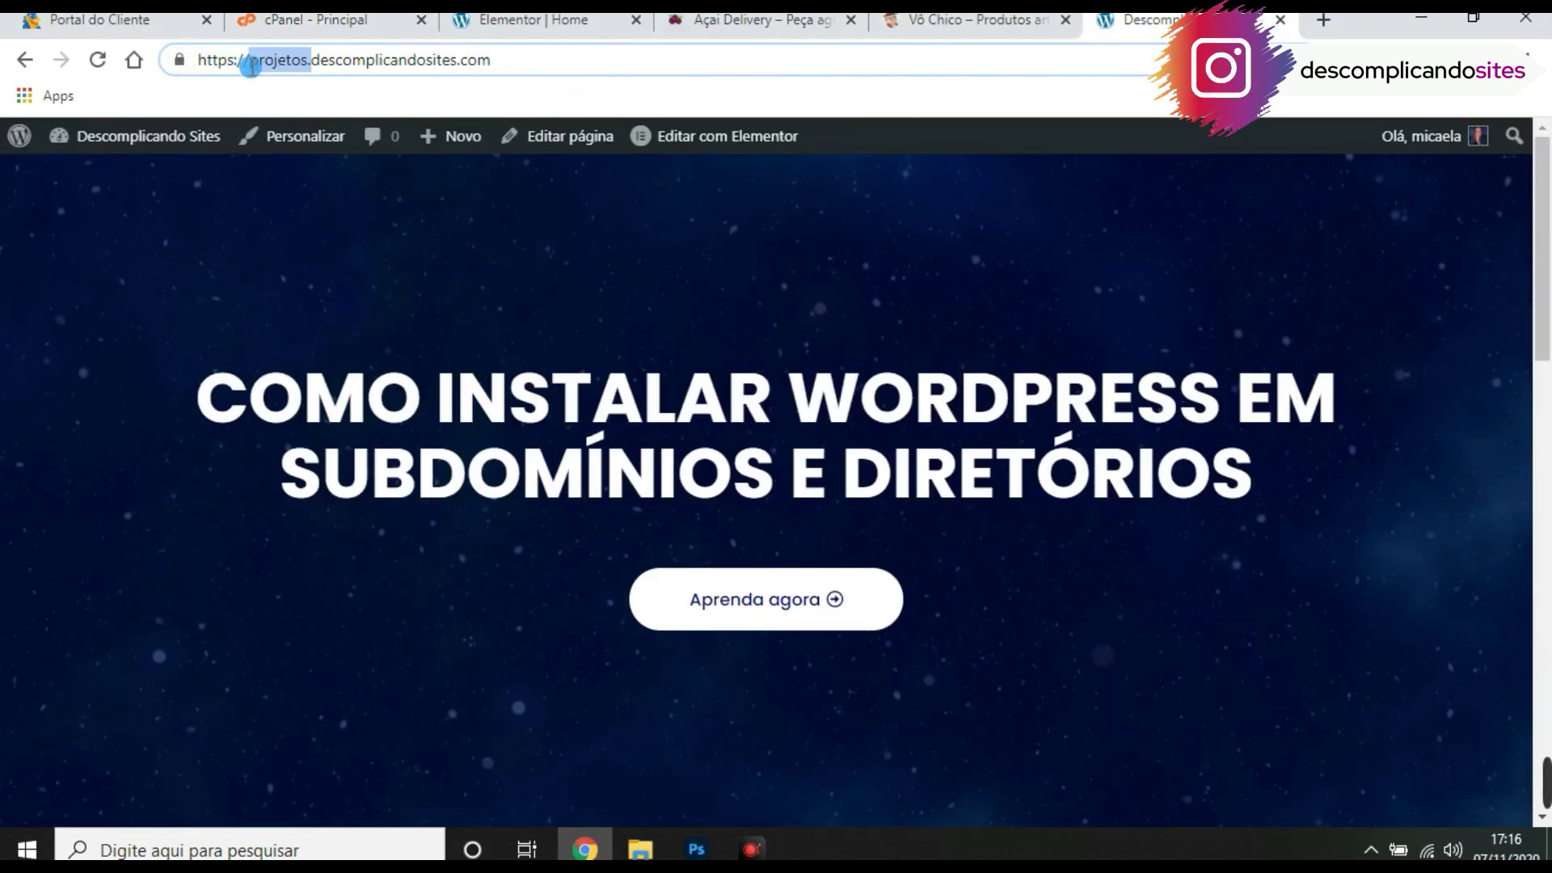
{"action": "left_click", "coordinate": [252, 61]}
{"action": "left_click_drag", "start_coordinate": [252, 59], "coordinate": [311, 59]}
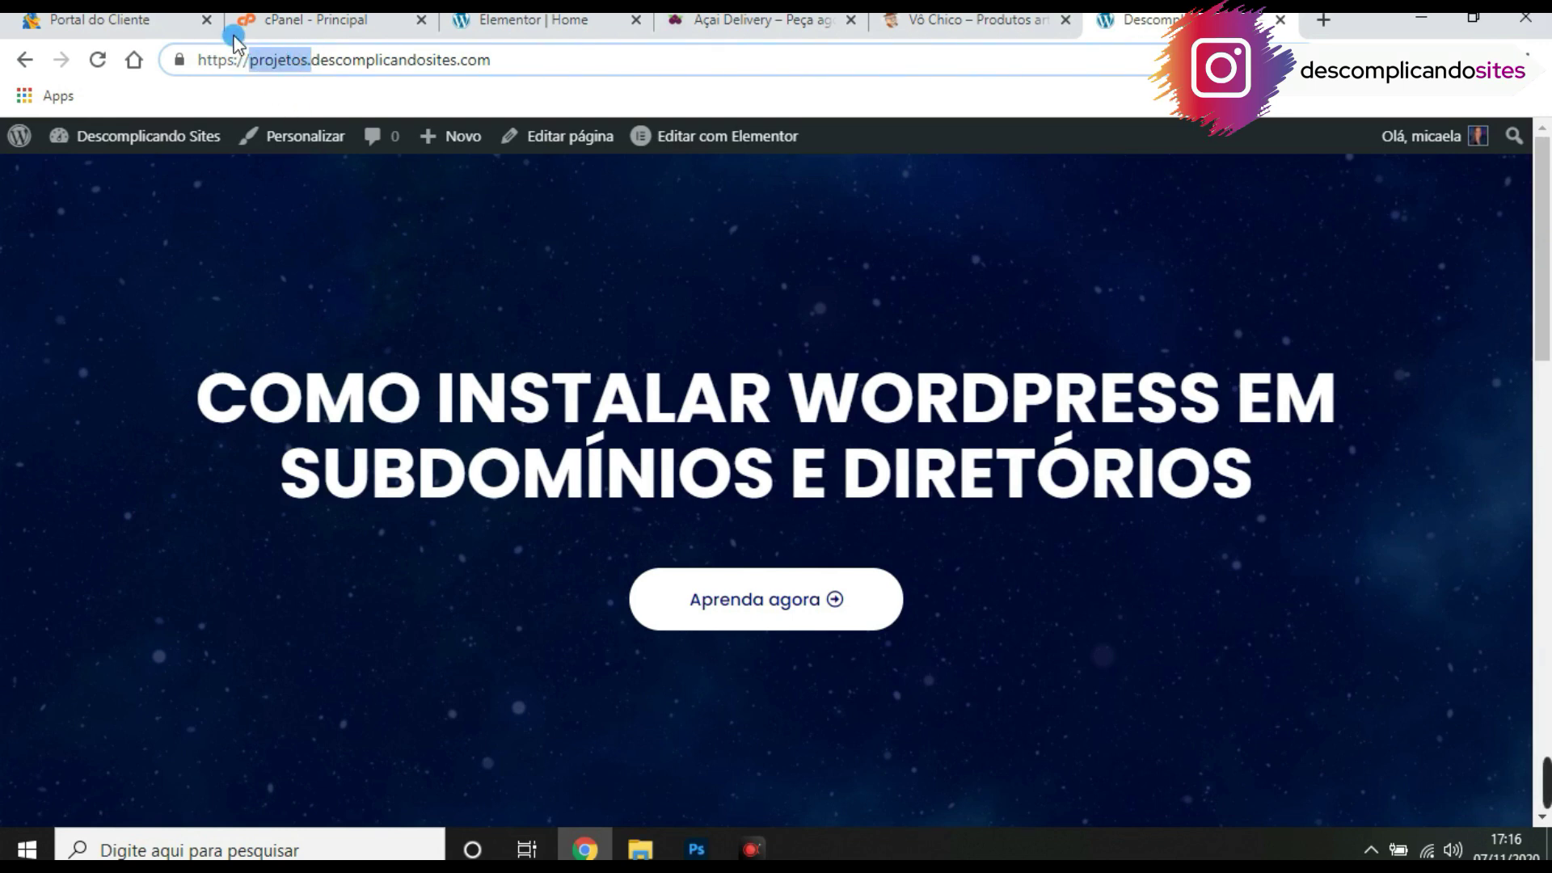
{"action": "left_click", "coordinate": [302, 25]}
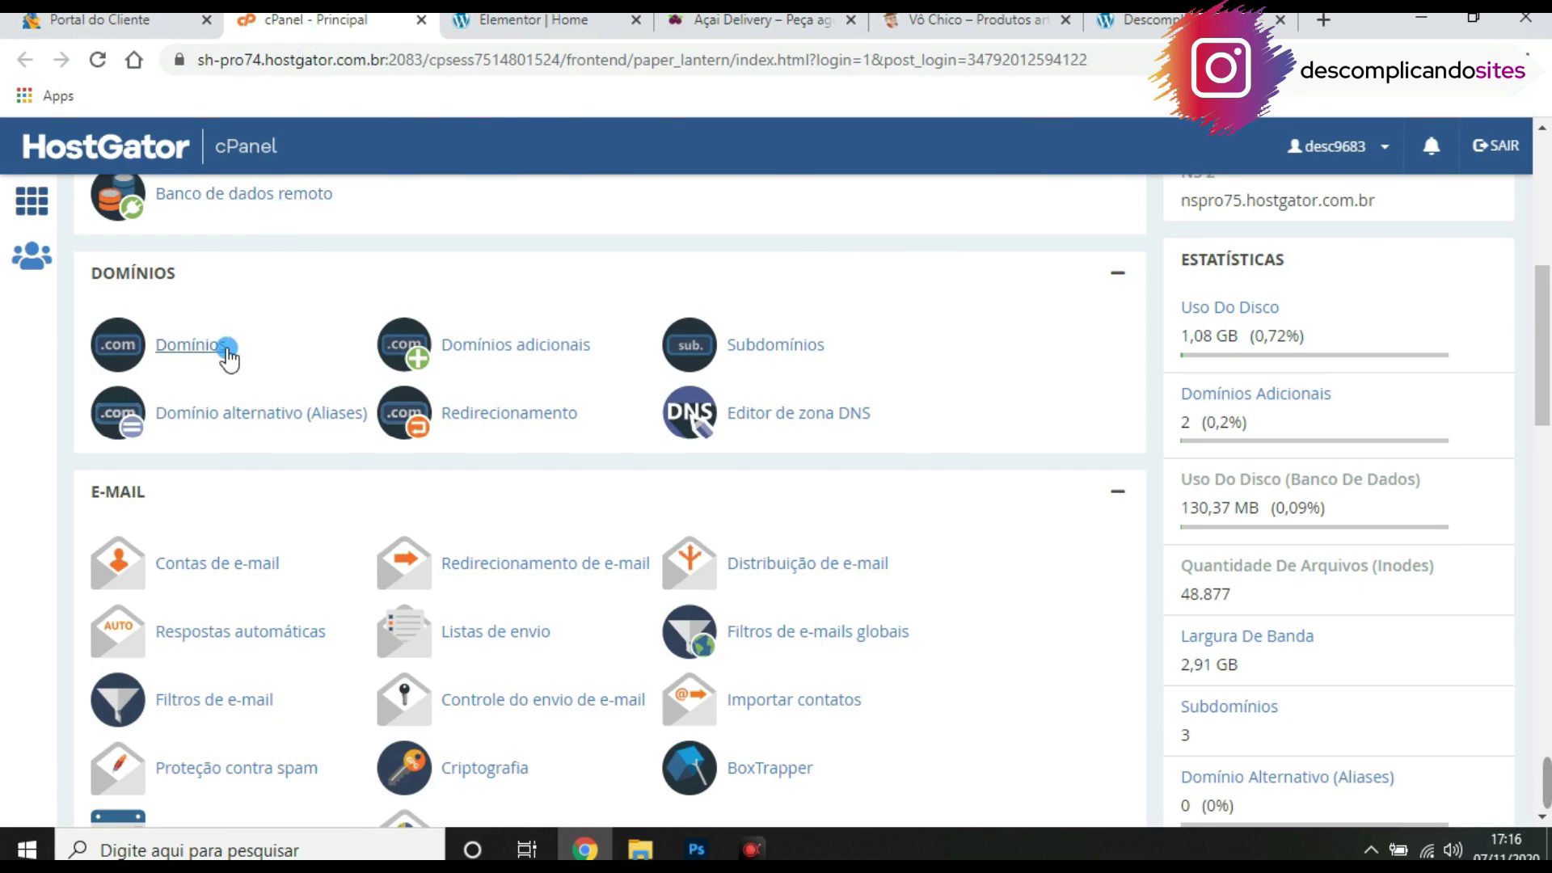
{"action": "scroll", "coordinate": [412, 476], "scroll_direction": "down", "scroll_amount": 2}
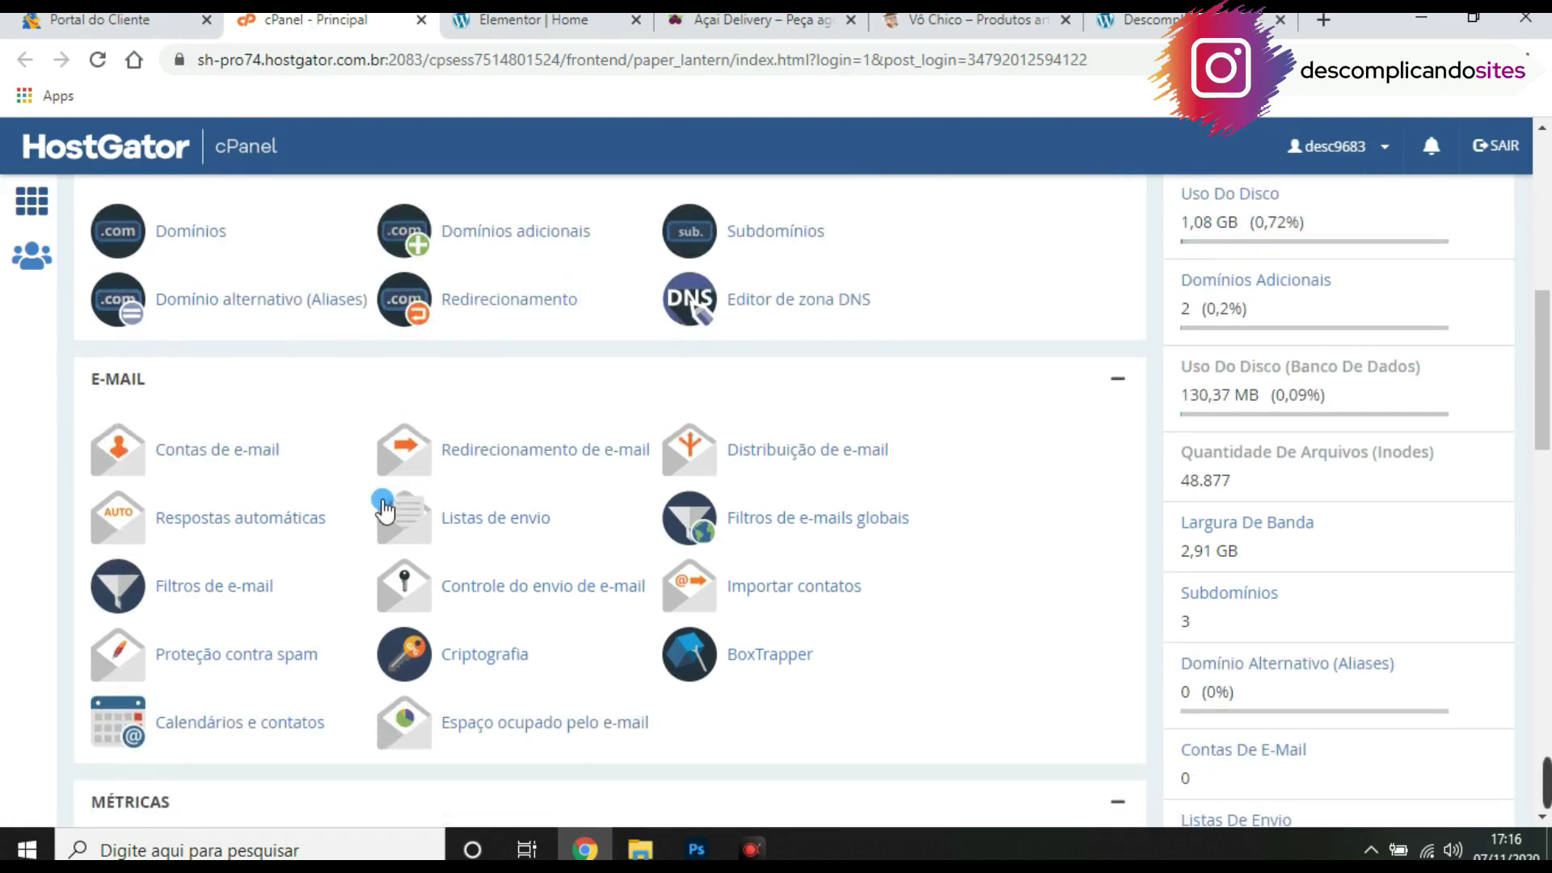
{"action": "scroll", "coordinate": [378, 509], "scroll_direction": "up", "scroll_amount": 5}
{"action": "scroll", "coordinate": [378, 509], "scroll_direction": "up", "scroll_amount": 3}
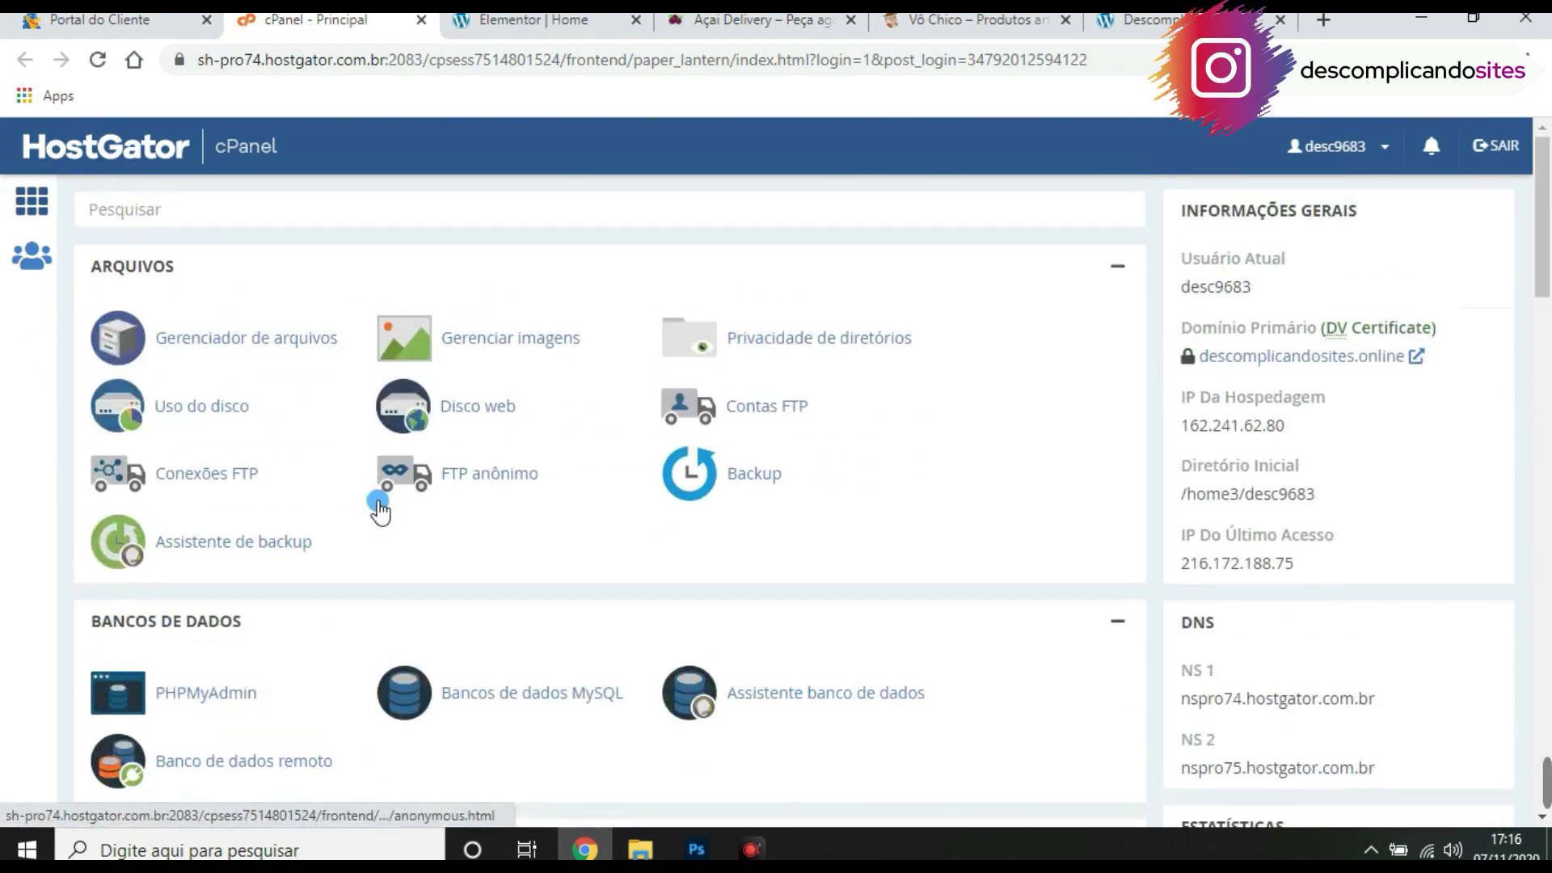
Step: Search the page for 'sub' and open Subdomínios under Domínios
{"action": "key", "text": "ctrl+f"}
{"action": "type", "text": "su"}
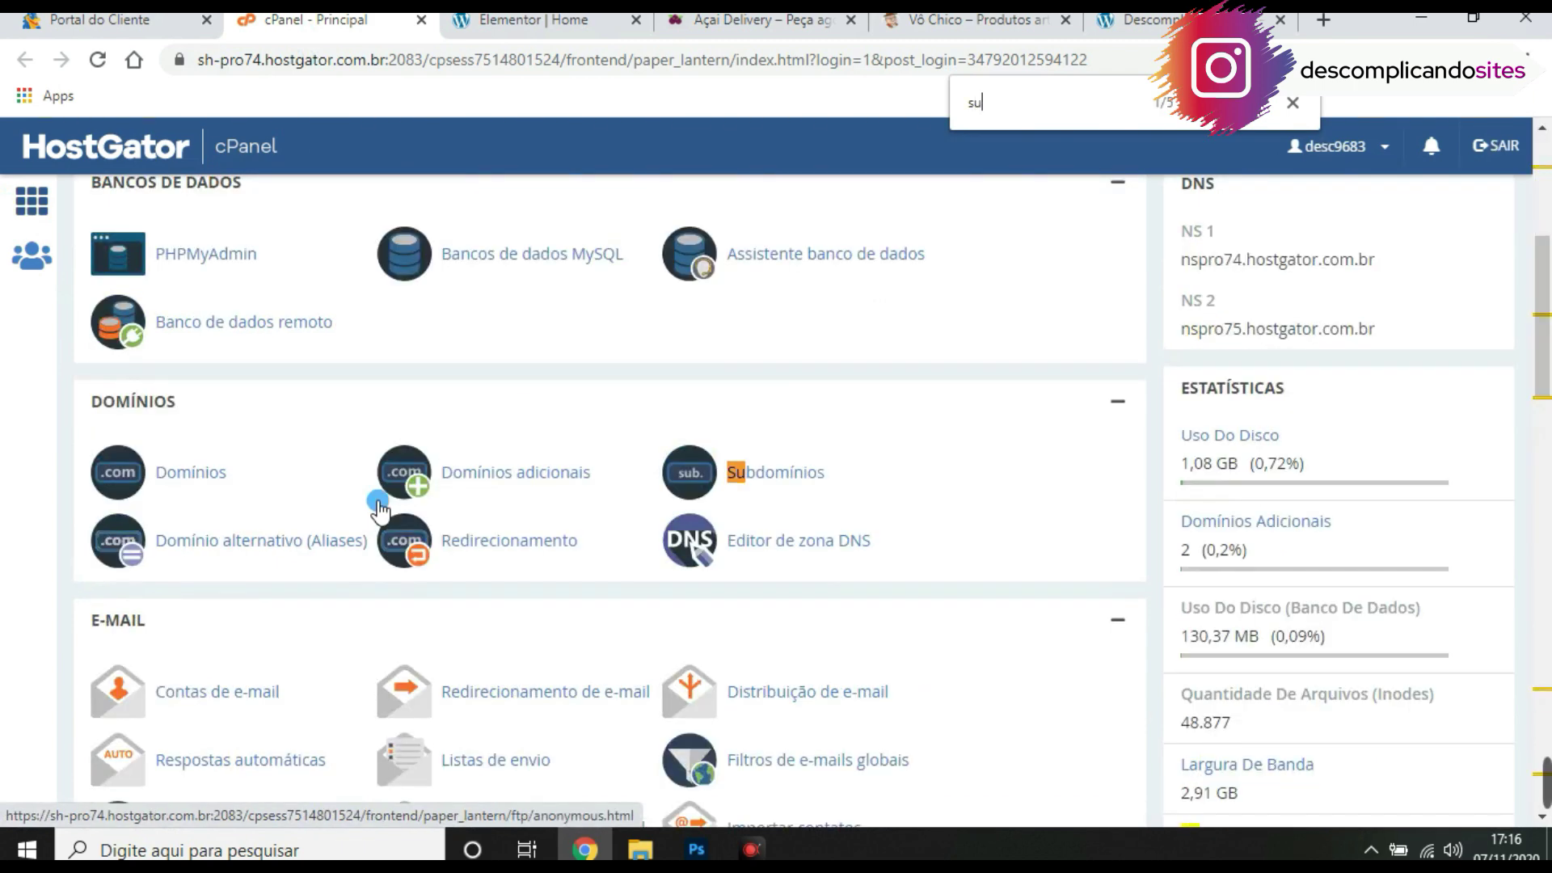
{"action": "type", "text": "b"}
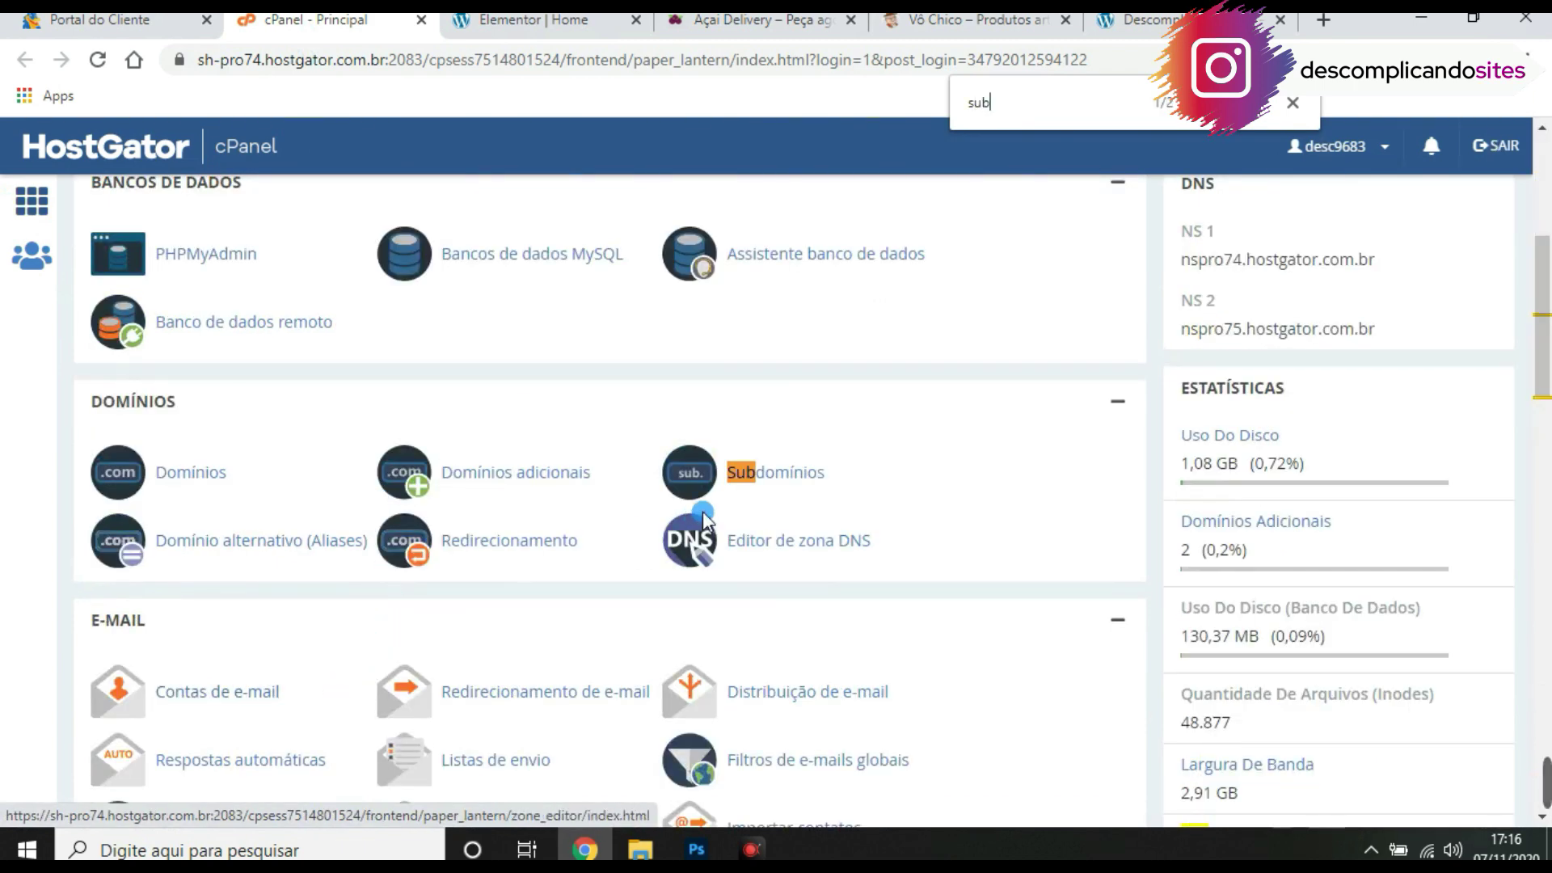
{"action": "left_click", "coordinate": [802, 476]}
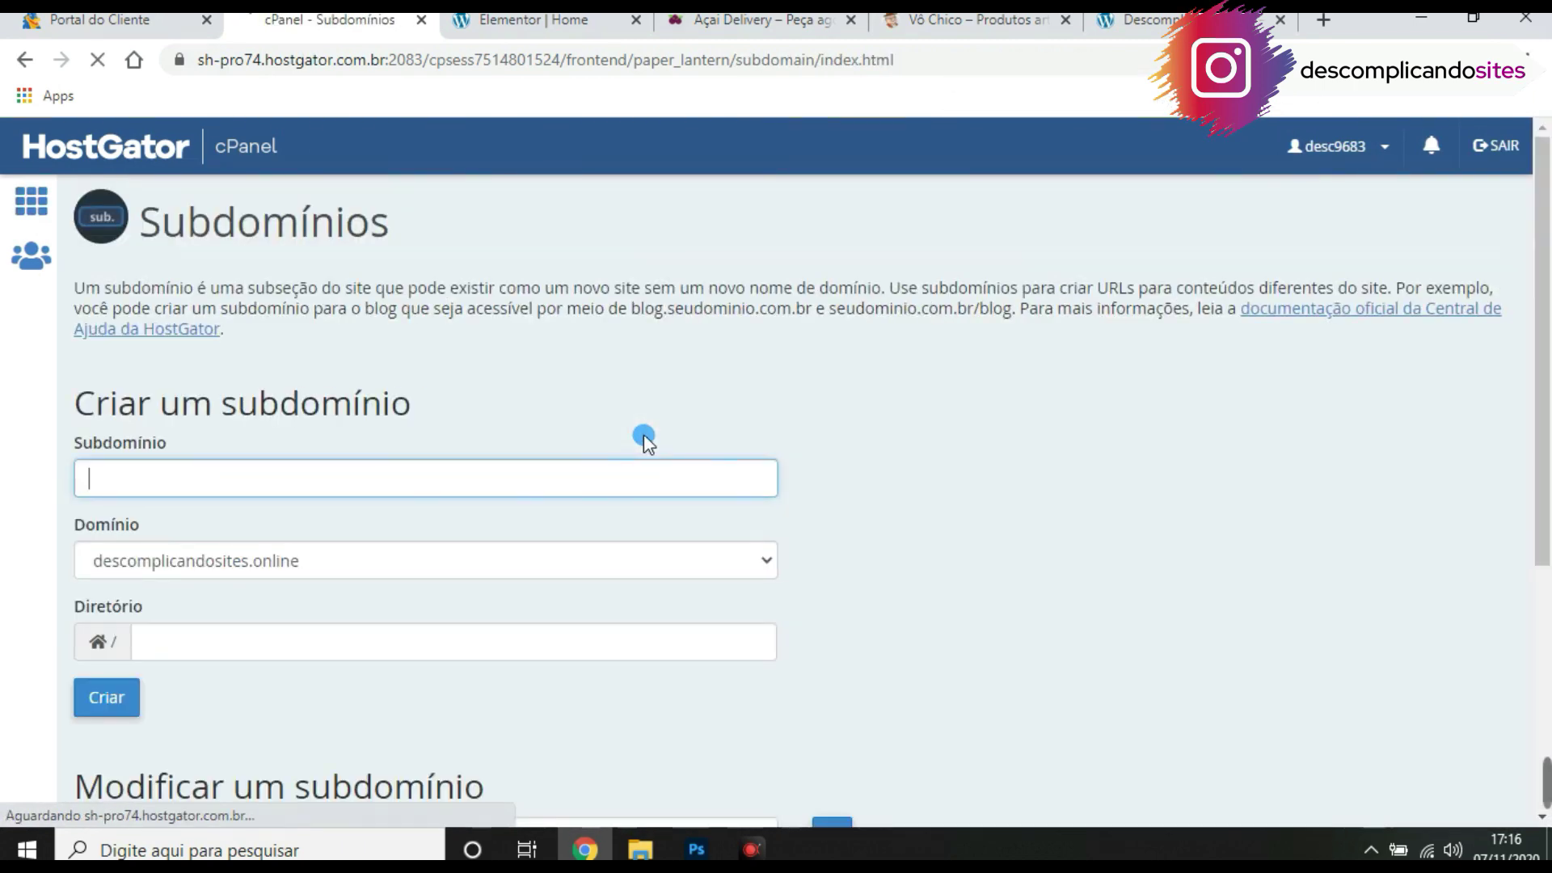
Step: Compare with the projetos site address, then enter novo as the subdomain name
{"action": "left_click_drag", "start_coordinate": [109, 404], "coordinate": [415, 419]}
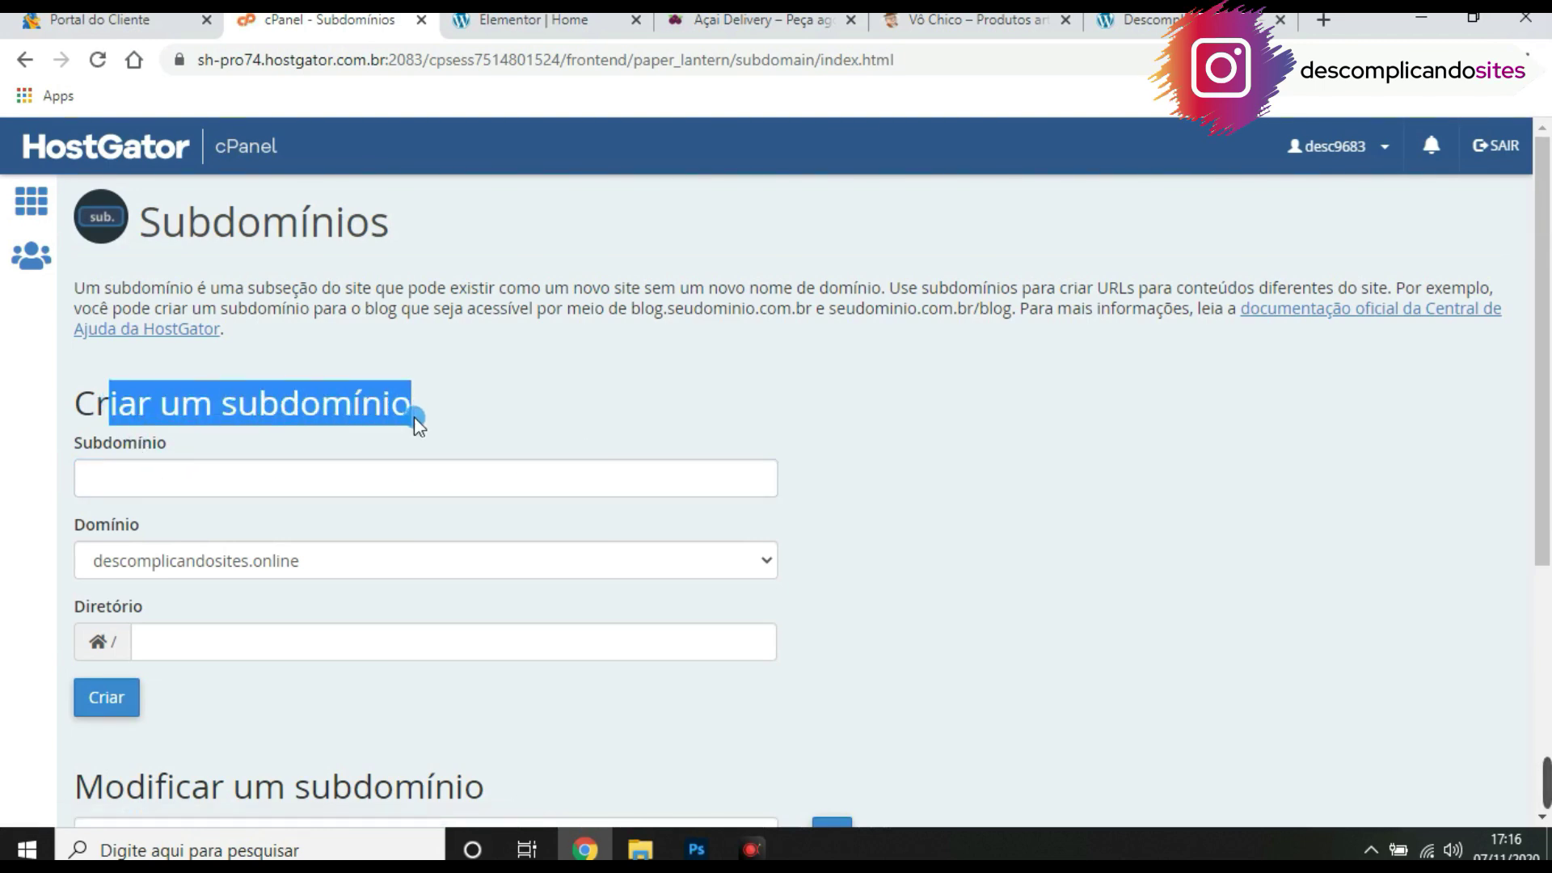
{"action": "left_click", "coordinate": [177, 488]}
{"action": "left_click", "coordinate": [519, 388]}
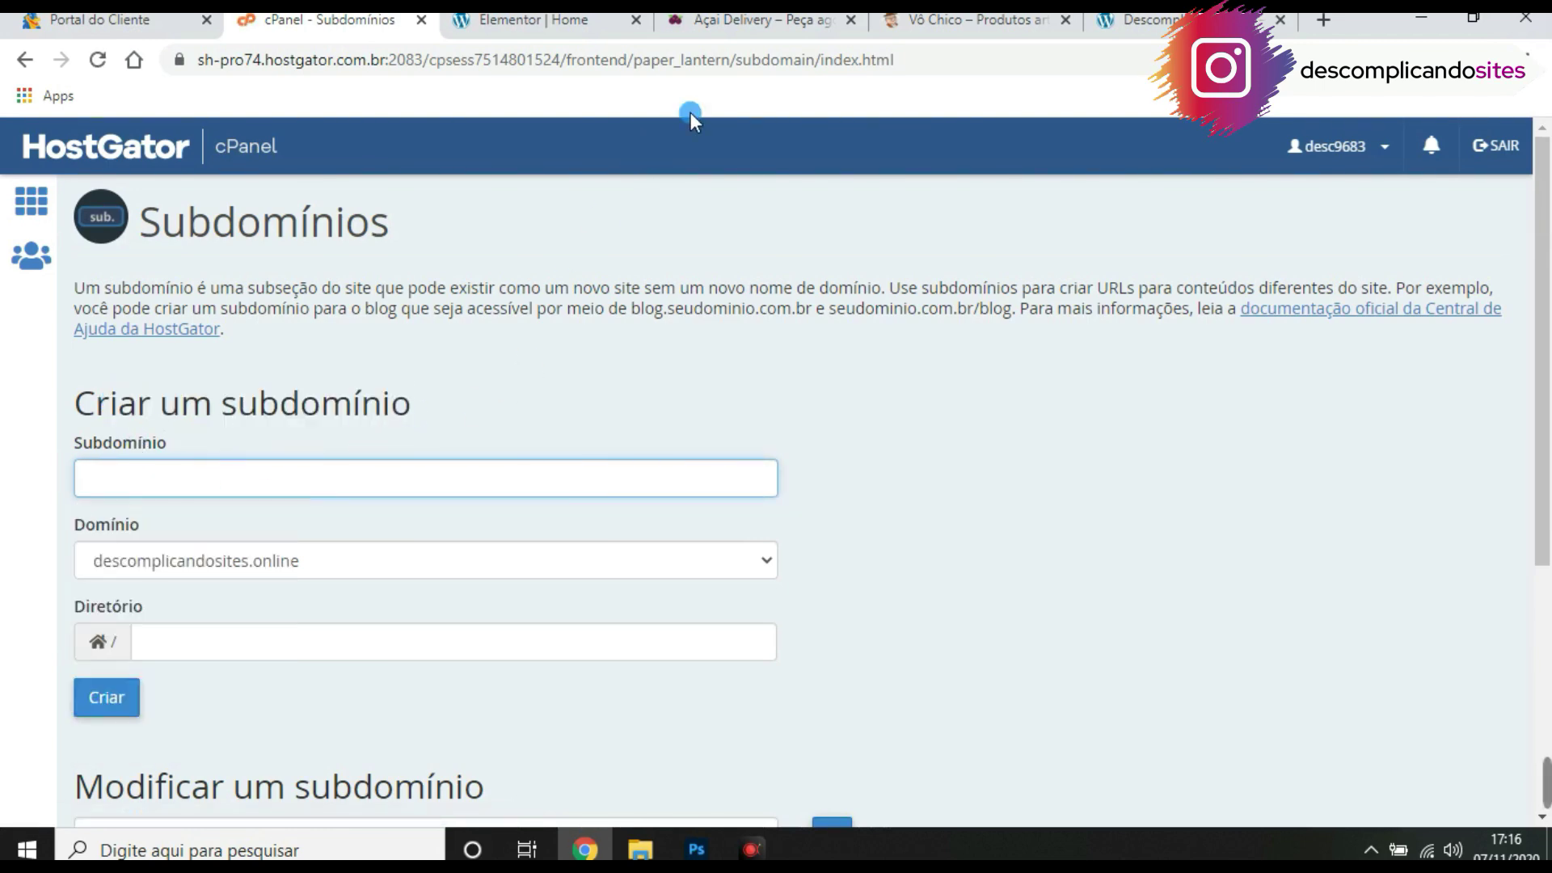
{"action": "left_click", "coordinate": [1119, 23]}
{"action": "double_click", "coordinate": [295, 59]}
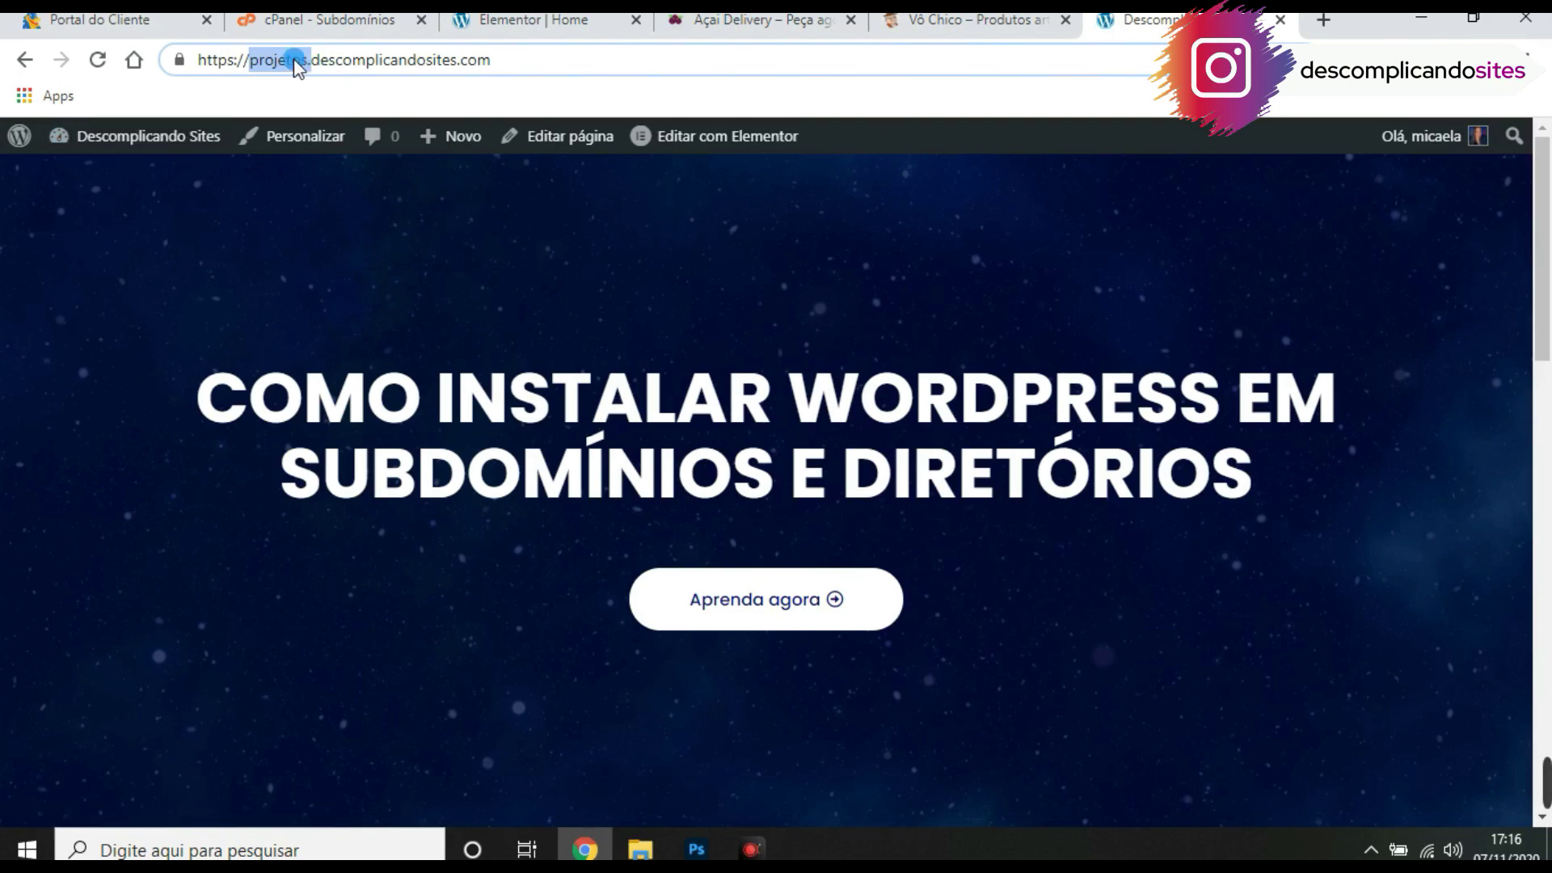
{"action": "left_click", "coordinate": [300, 35]}
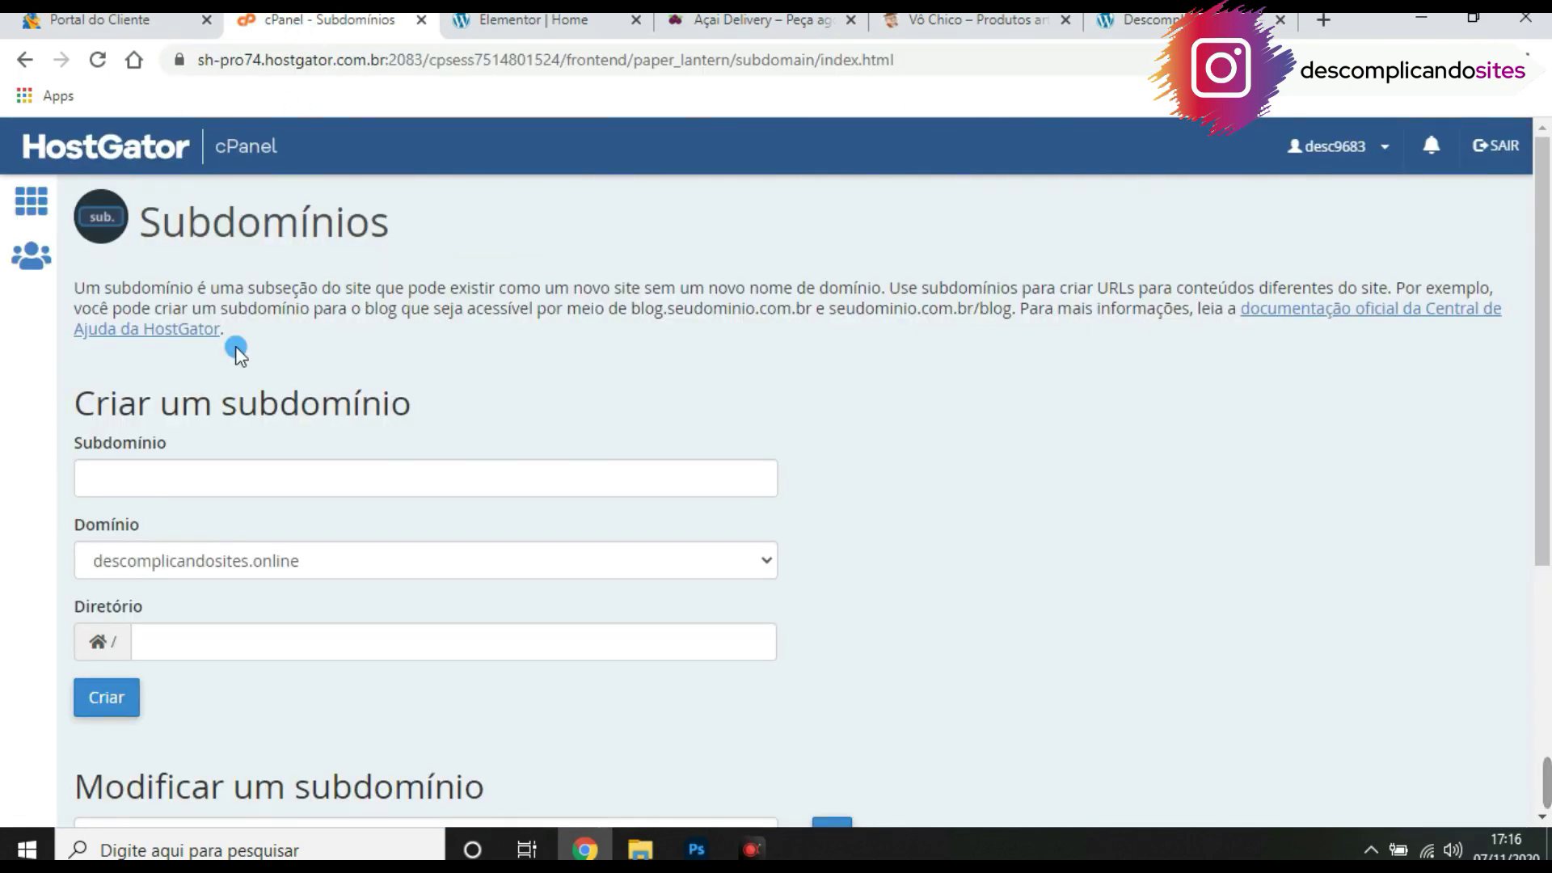
{"action": "left_click", "coordinate": [111, 473]}
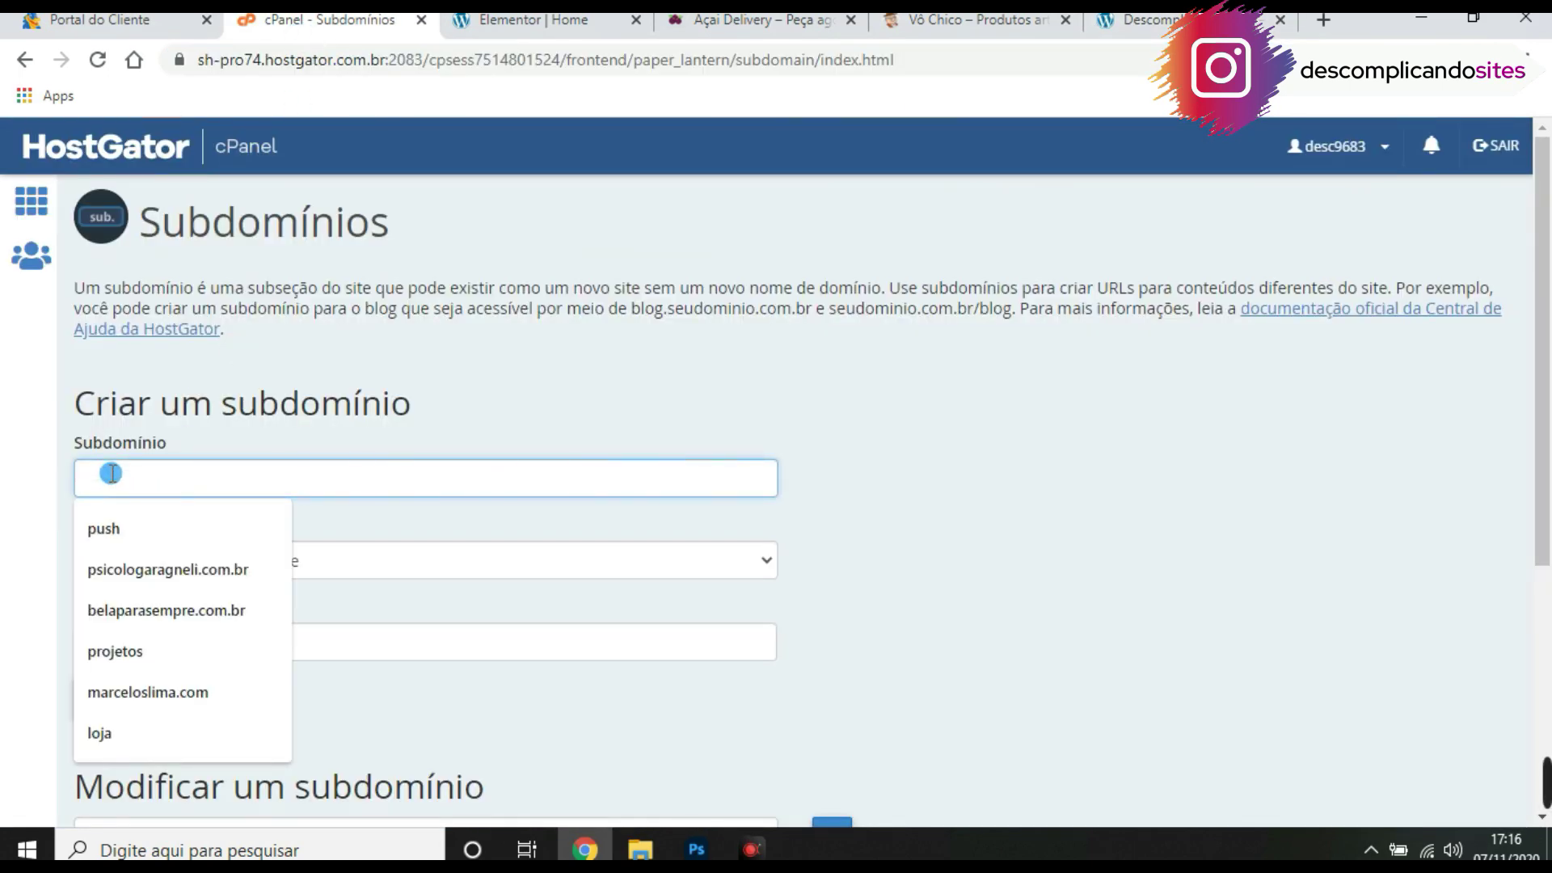
{"action": "type", "text": "novo"}
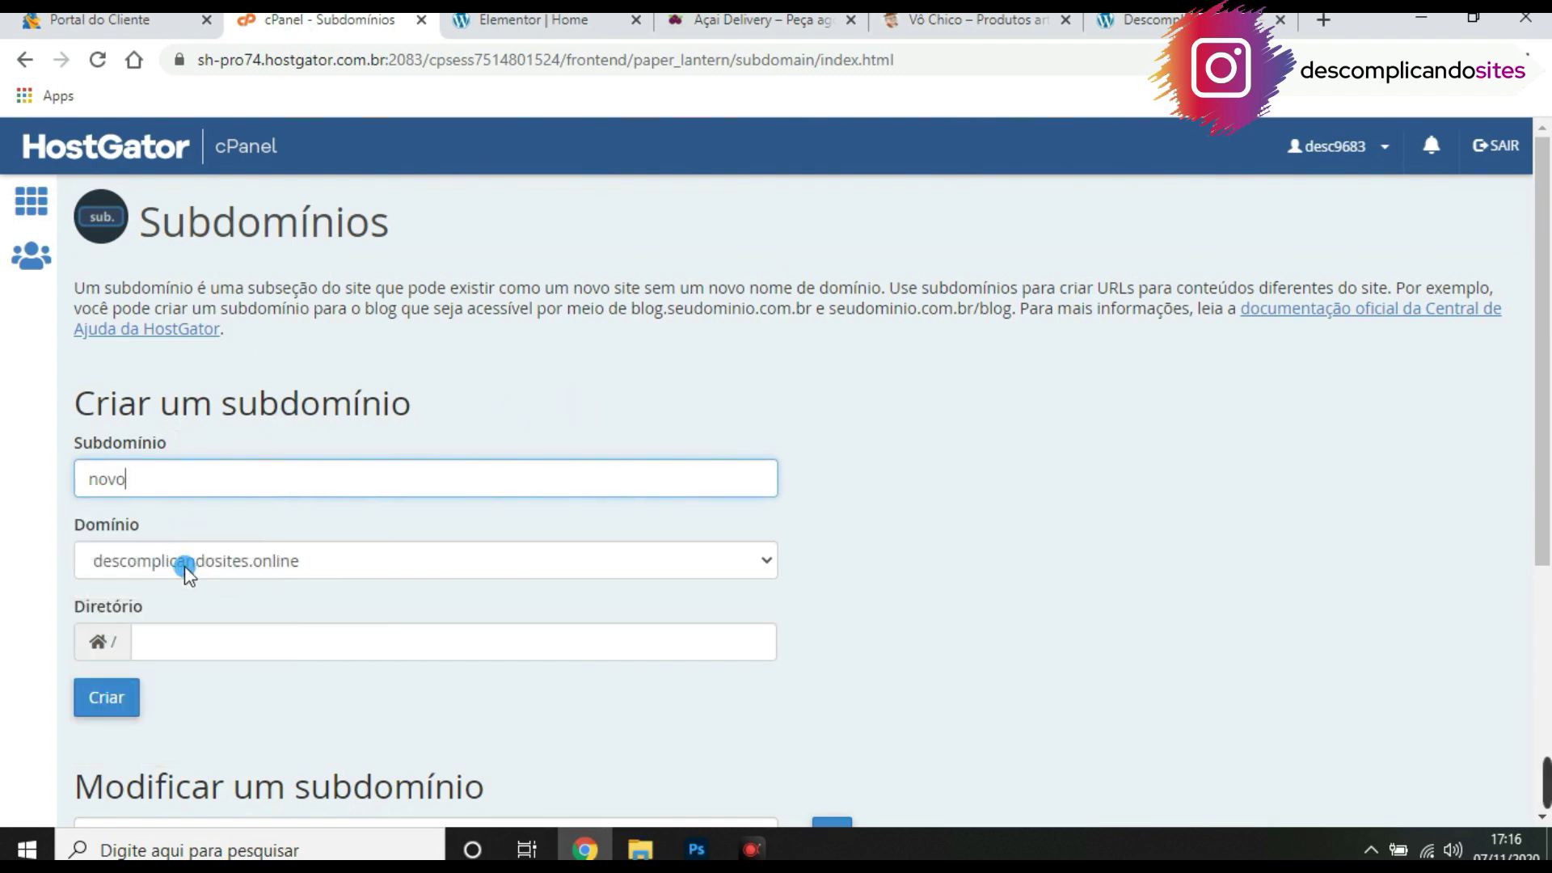
{"action": "left_click", "coordinate": [957, 497]}
Step: Choose descomplicandosites.com as parent domain, keep directory novo.descomplicandosites.com, and create the subdomain
{"action": "scroll", "coordinate": [953, 505], "scroll_direction": "down", "scroll_amount": 2}
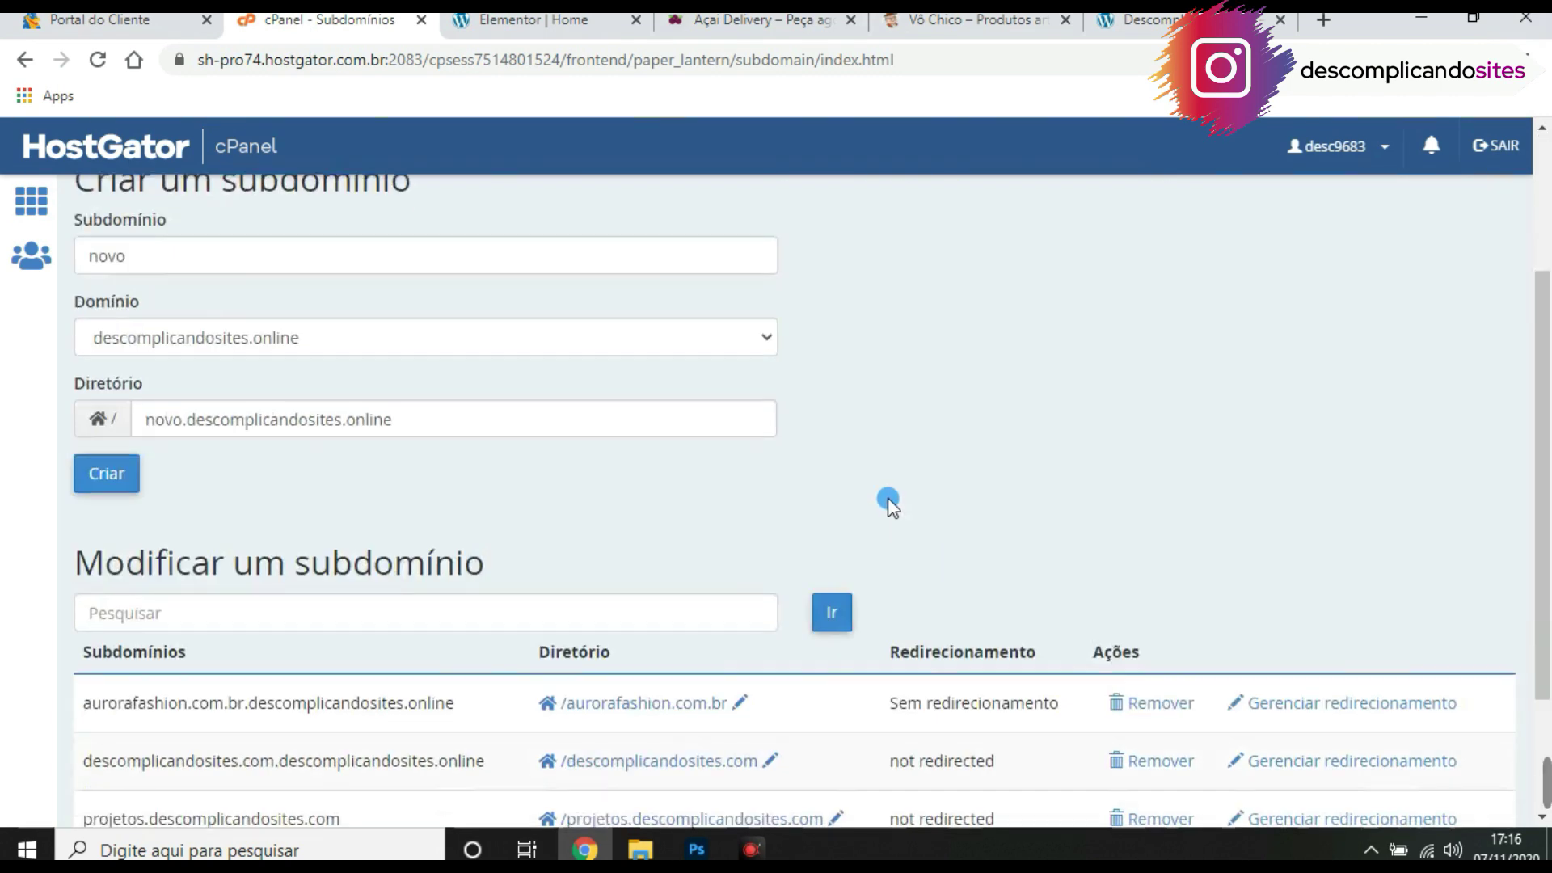
{"action": "left_click", "coordinate": [659, 334]}
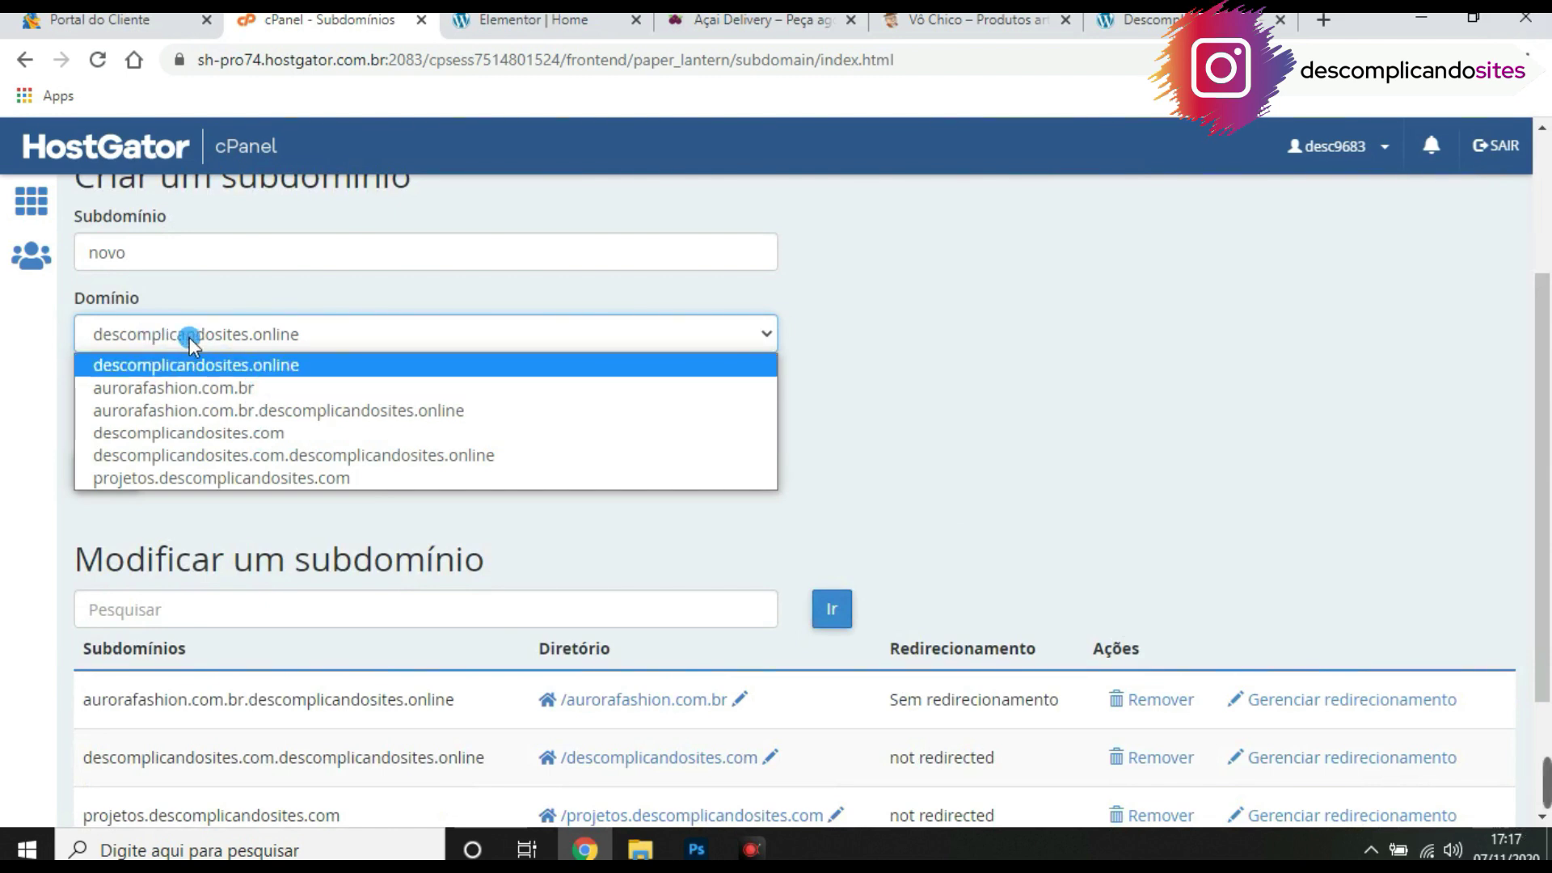
{"action": "left_click", "coordinate": [215, 435]}
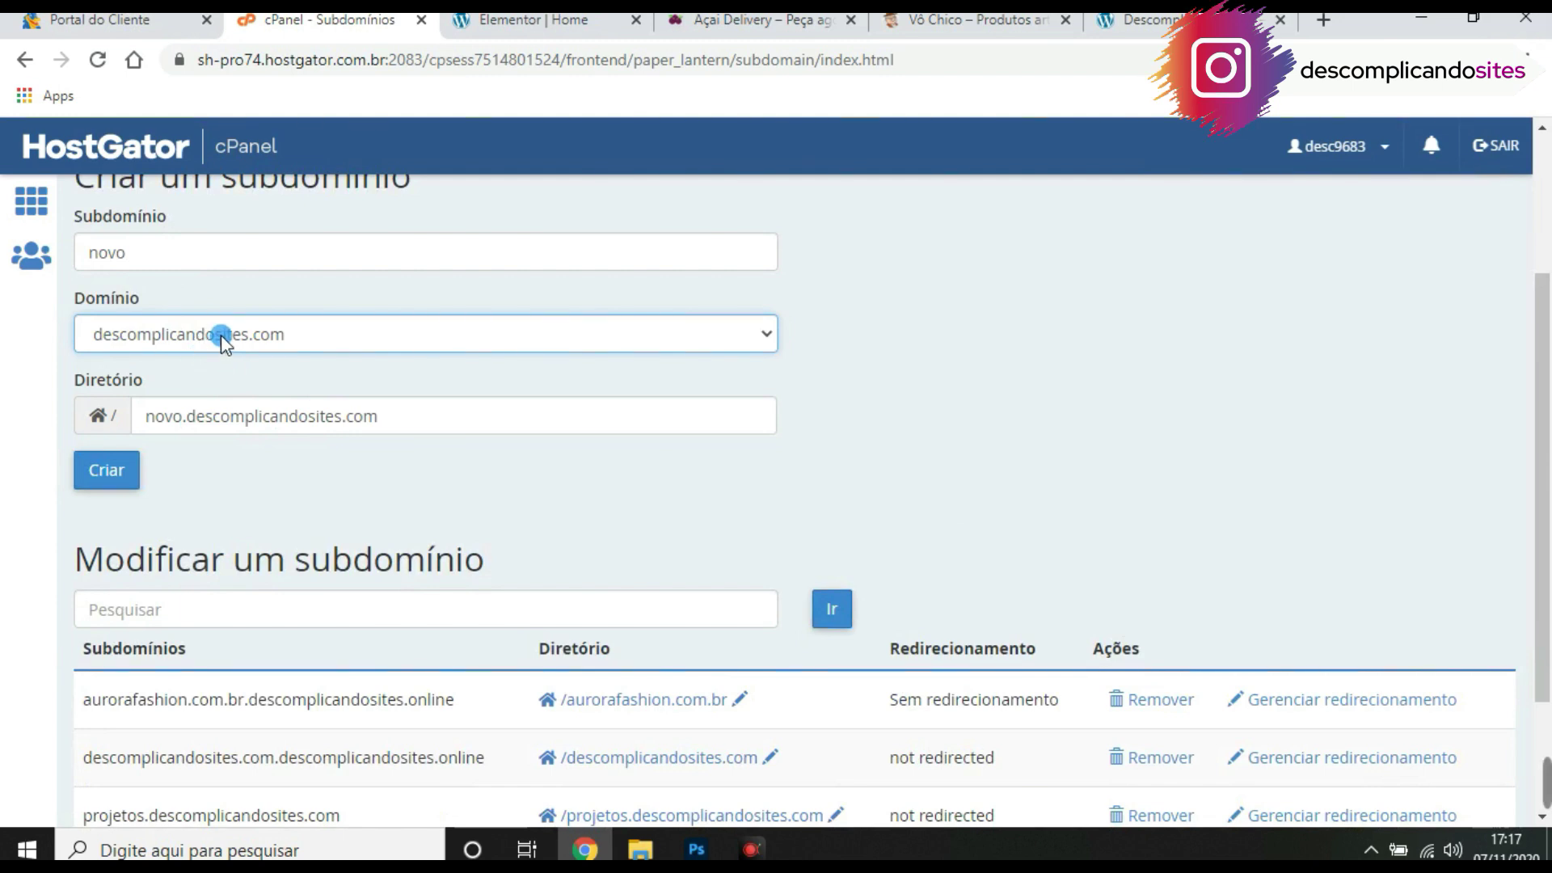
{"action": "left_click", "coordinate": [820, 364]}
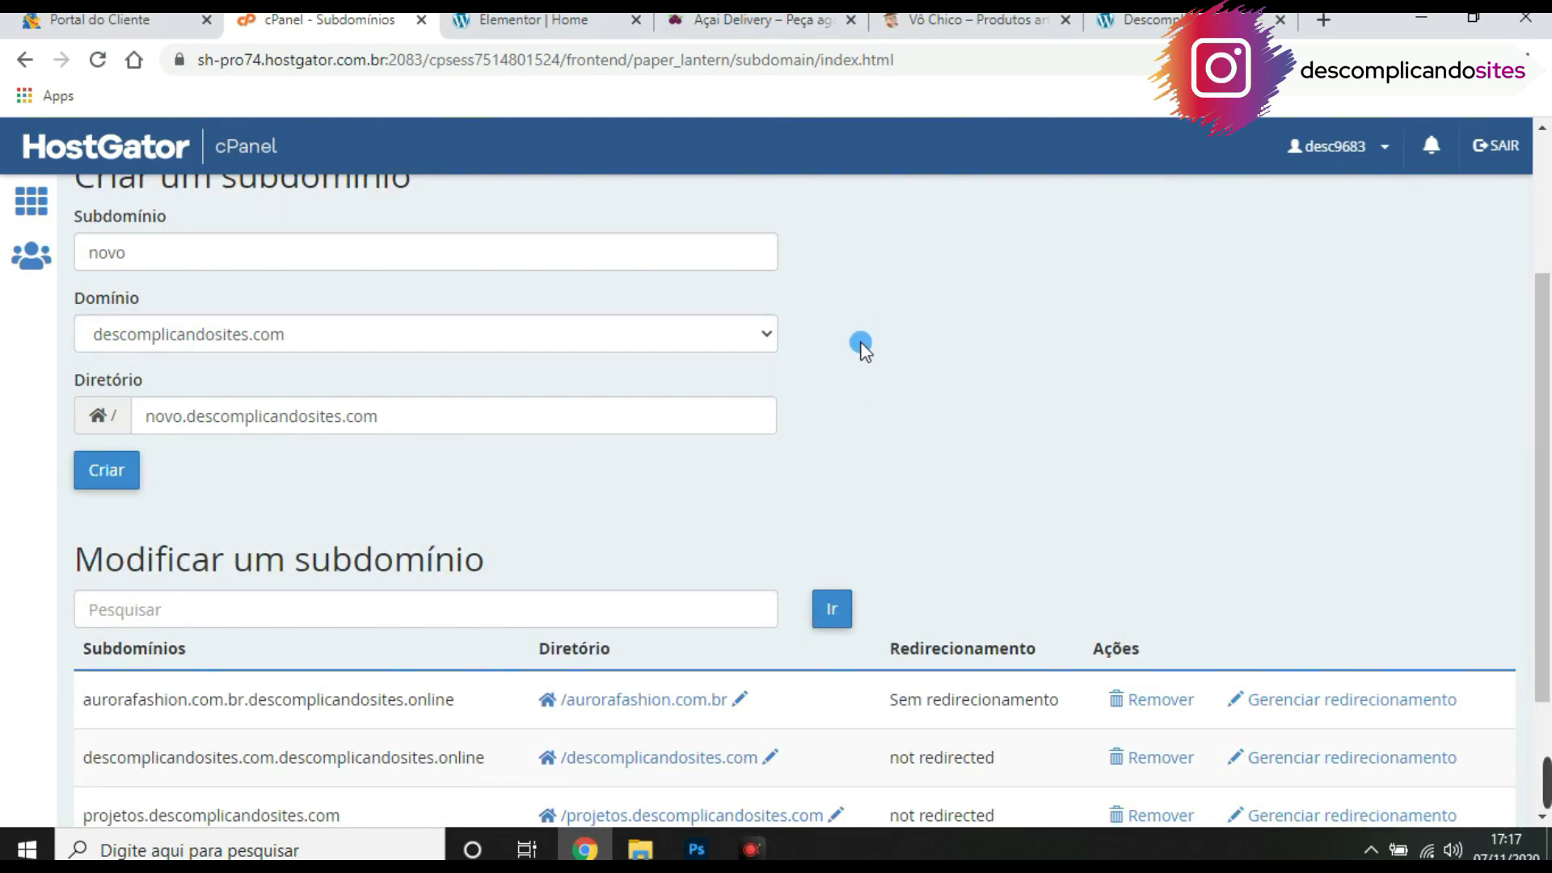
{"action": "left_click_drag", "start_coordinate": [81, 378], "coordinate": [138, 391]}
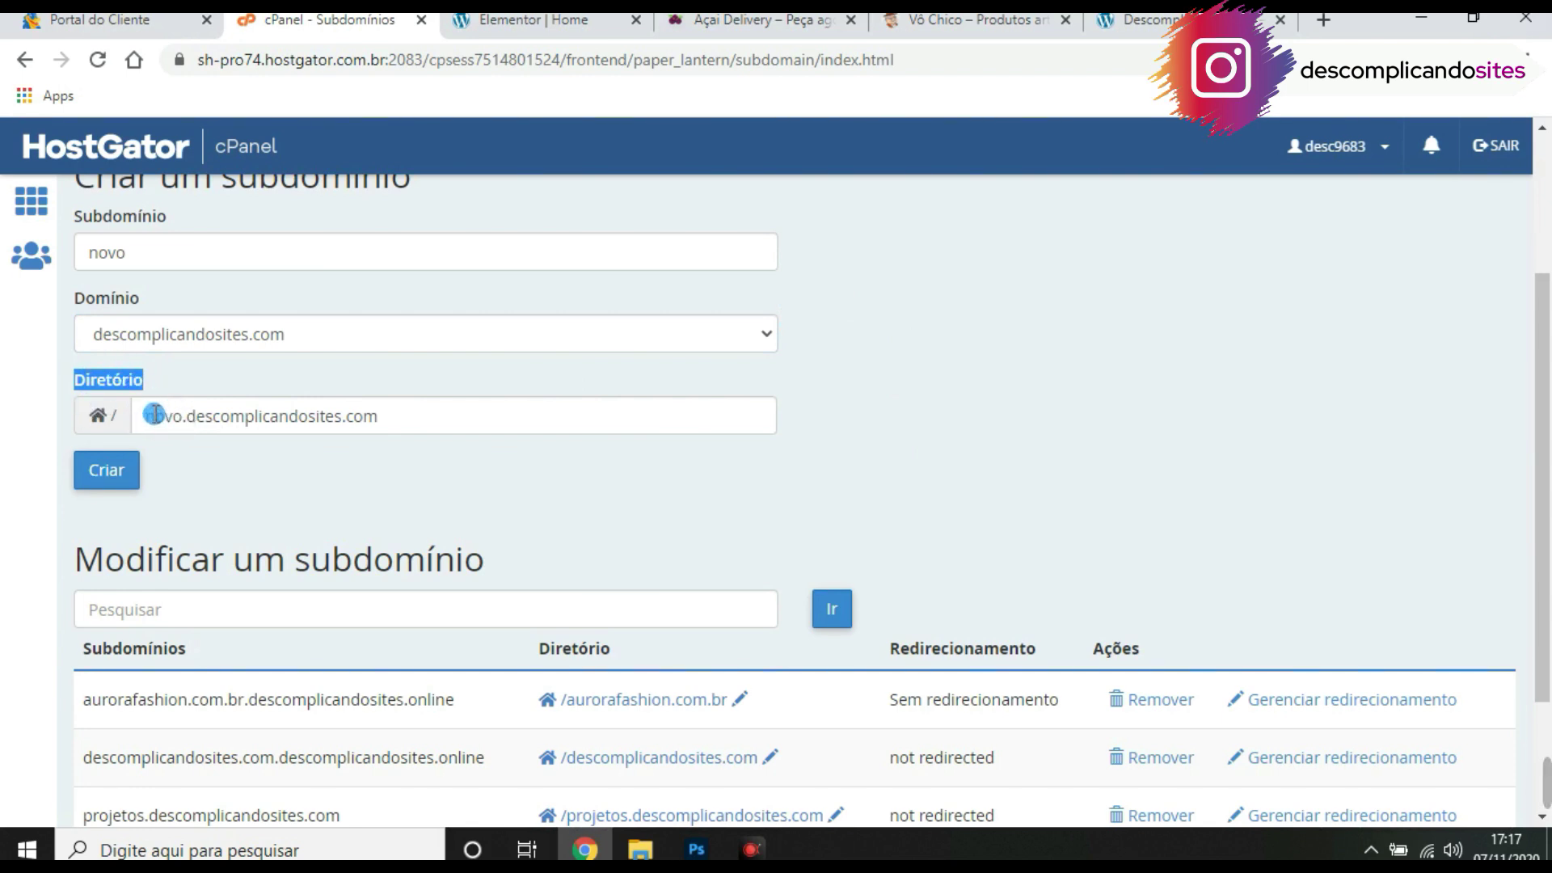
{"action": "left_click", "coordinate": [799, 366]}
{"action": "scroll", "coordinate": [724, 498], "scroll_direction": "down", "scroll_amount": 2}
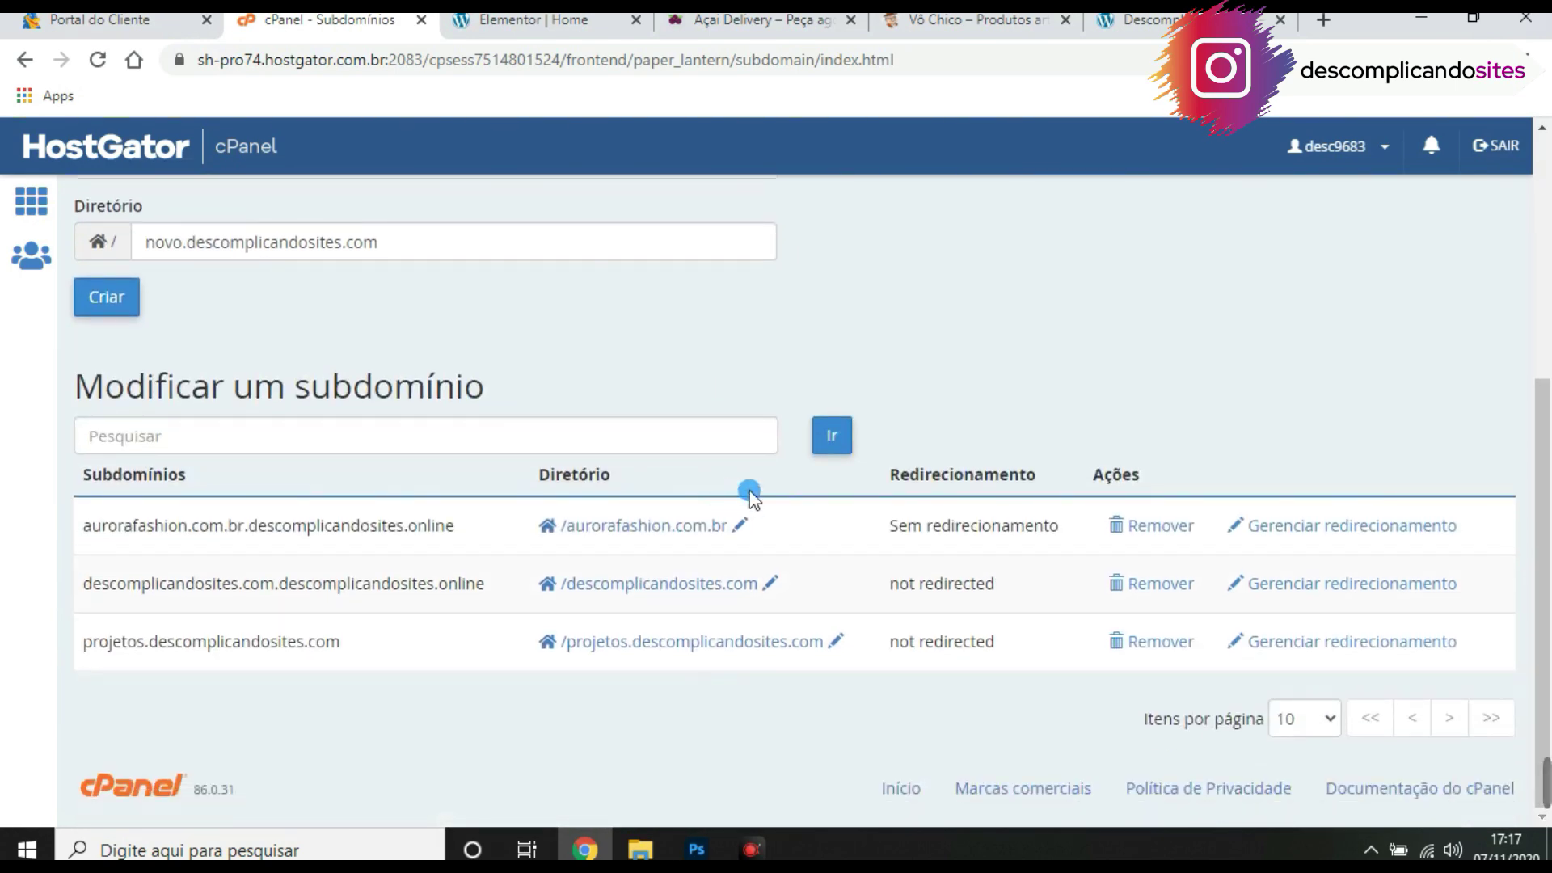
{"action": "scroll", "coordinate": [848, 468], "scroll_direction": "up", "scroll_amount": 5}
{"action": "scroll", "coordinate": [856, 496], "scroll_direction": "down", "scroll_amount": 2}
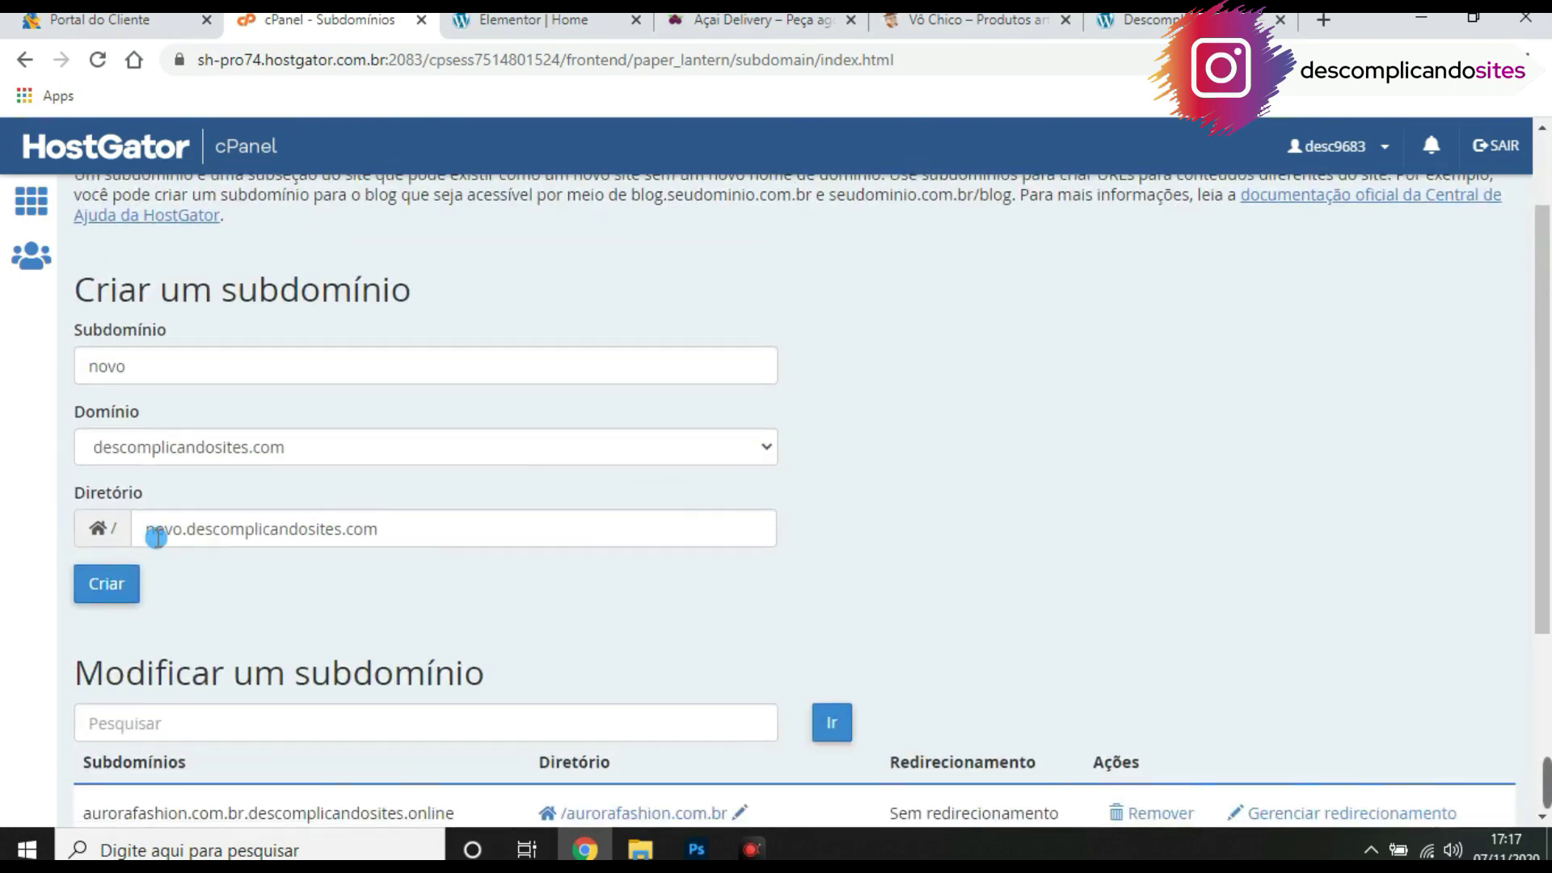
{"action": "left_click", "coordinate": [121, 581]}
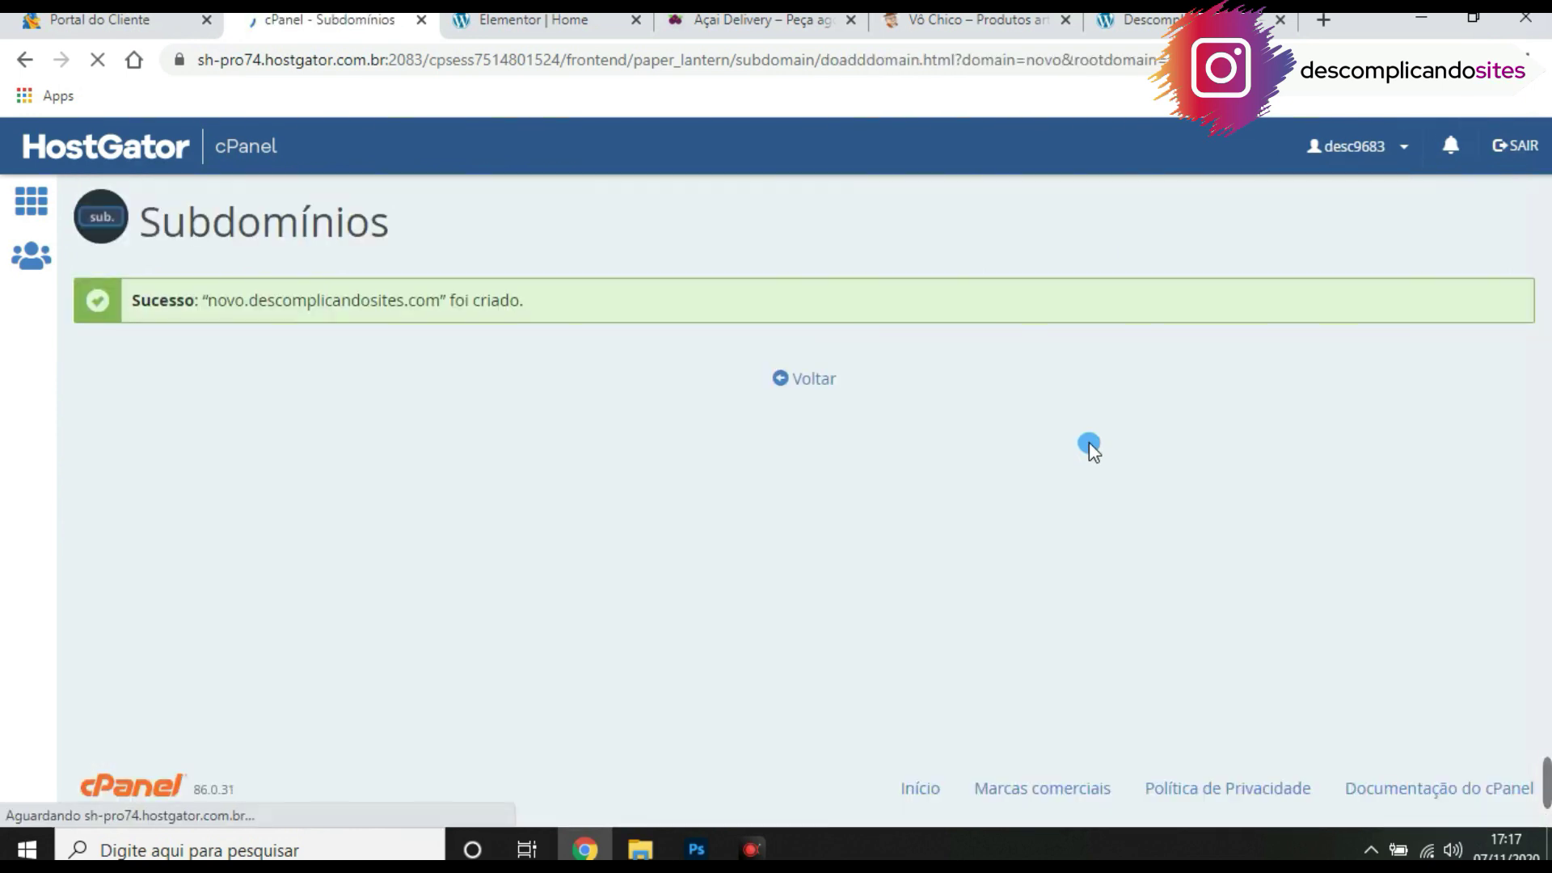
Step: Note the newly created subdomain and return to the cPanel home page
{"action": "left_click_drag", "start_coordinate": [214, 300], "coordinate": [434, 328]}
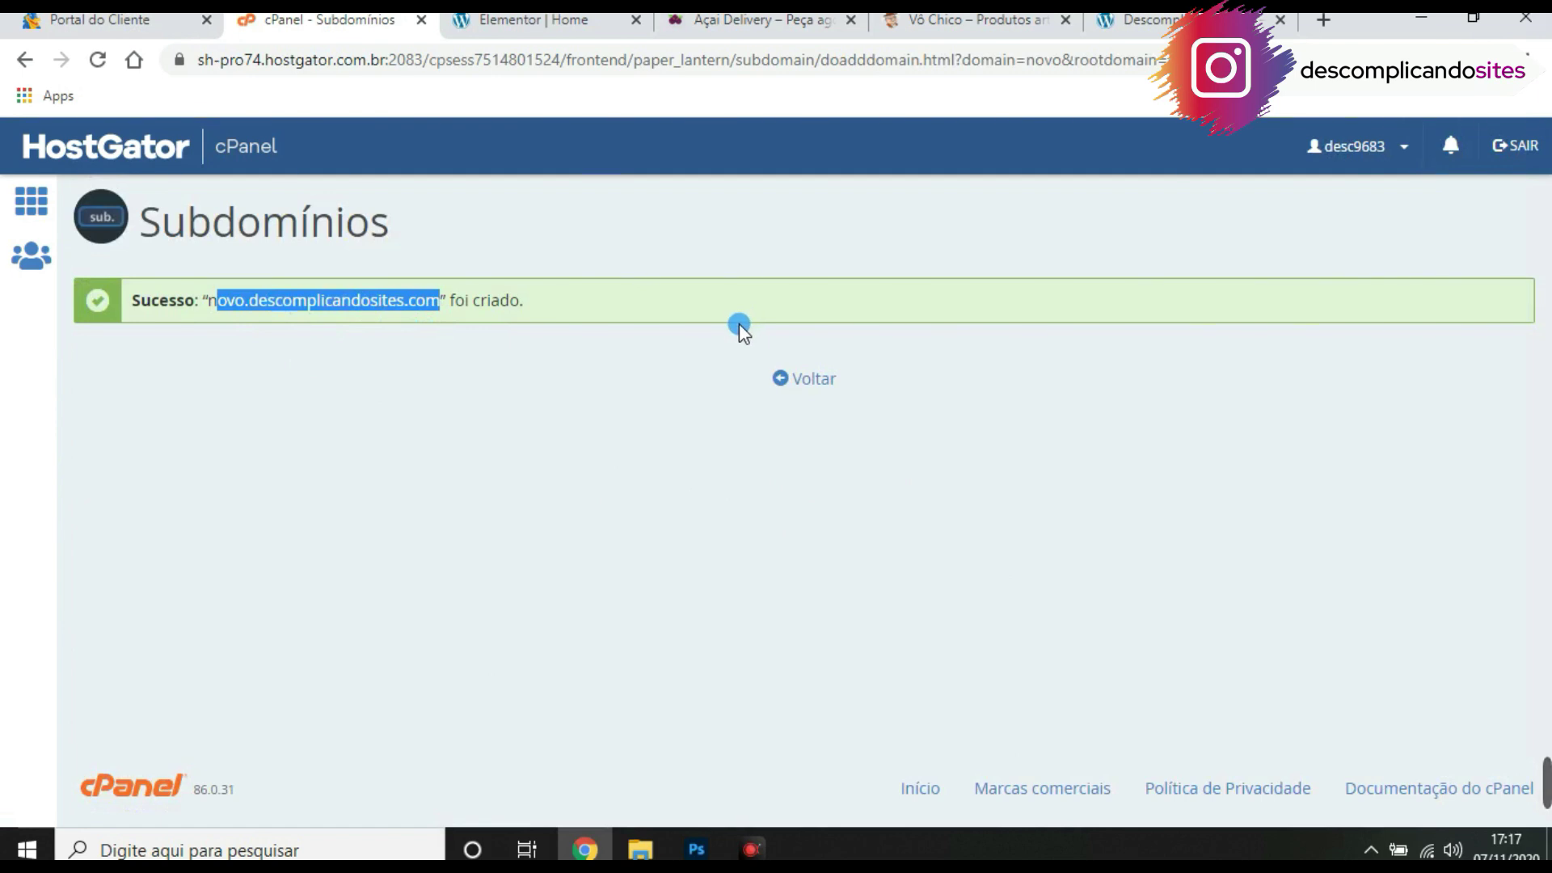
{"action": "left_click", "coordinate": [800, 380]}
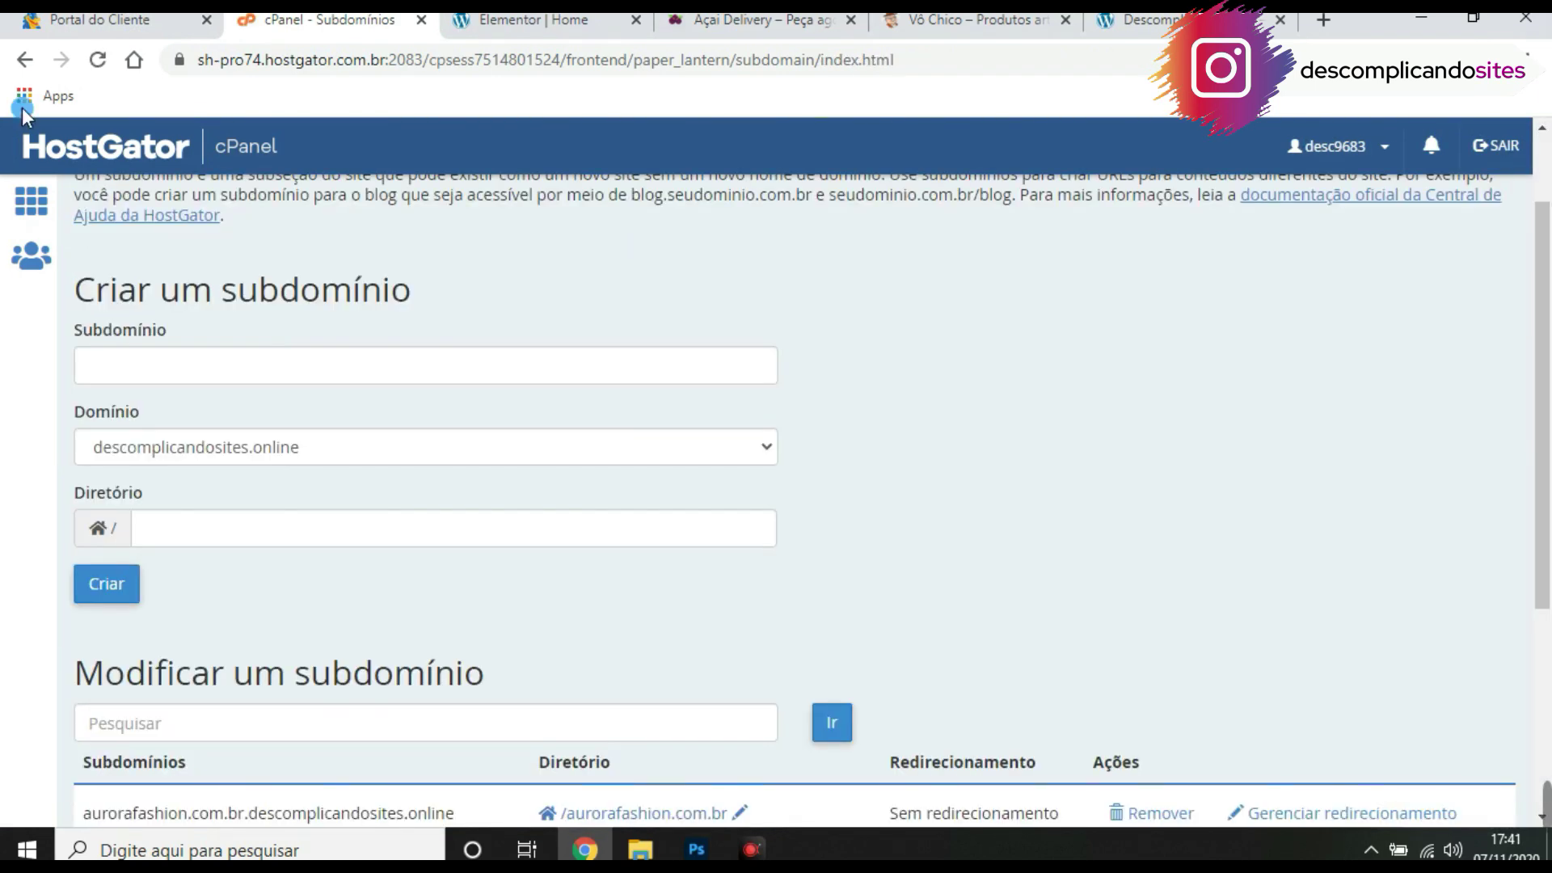
{"action": "left_click", "coordinate": [24, 60]}
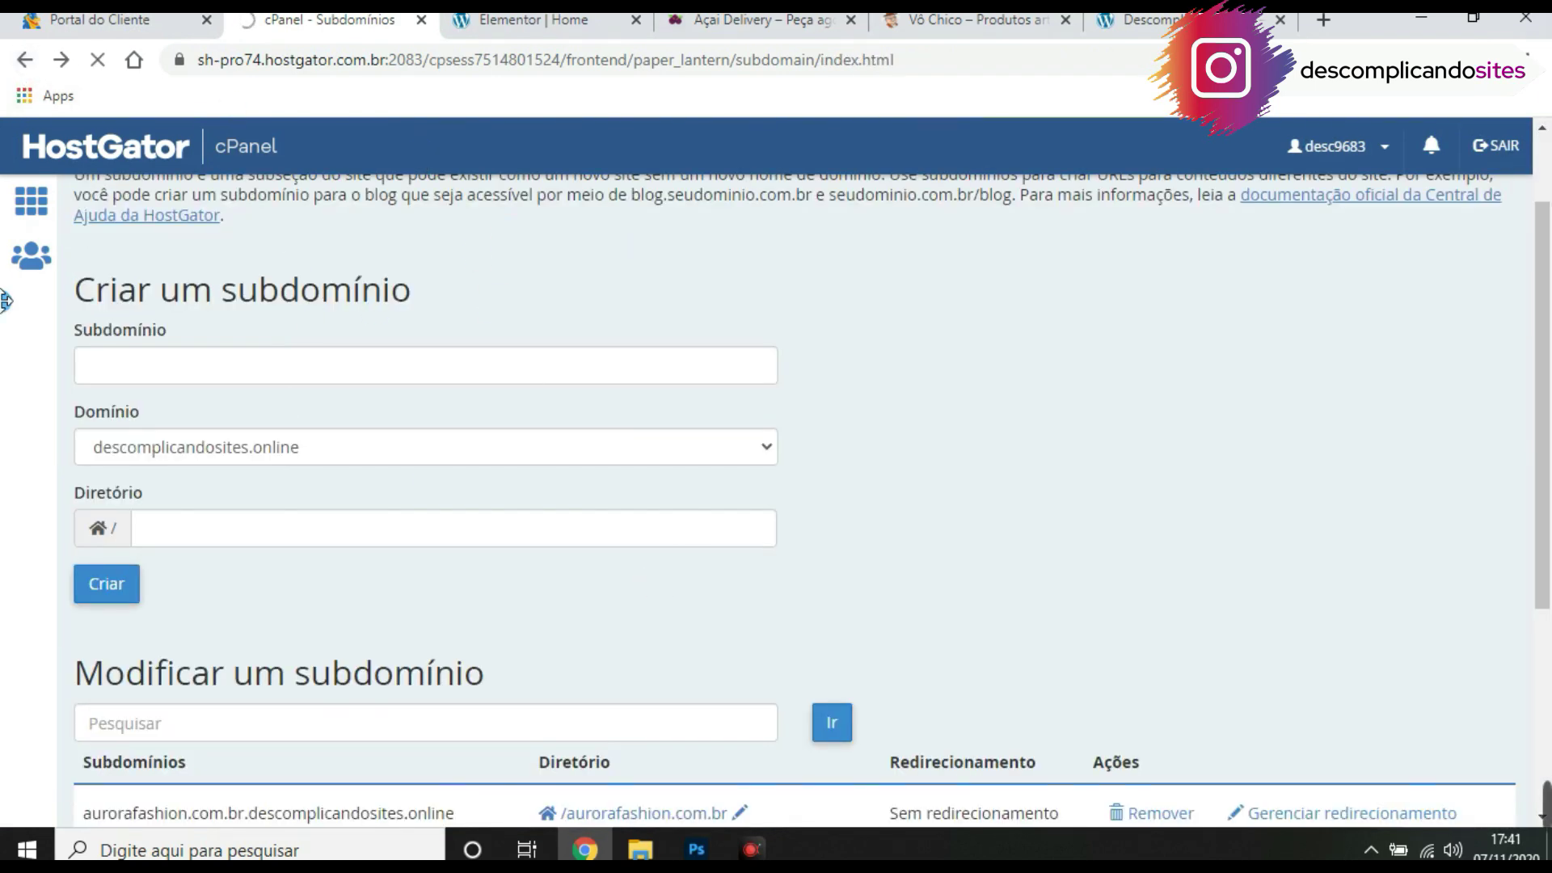
{"action": "left_click", "coordinate": [38, 60]}
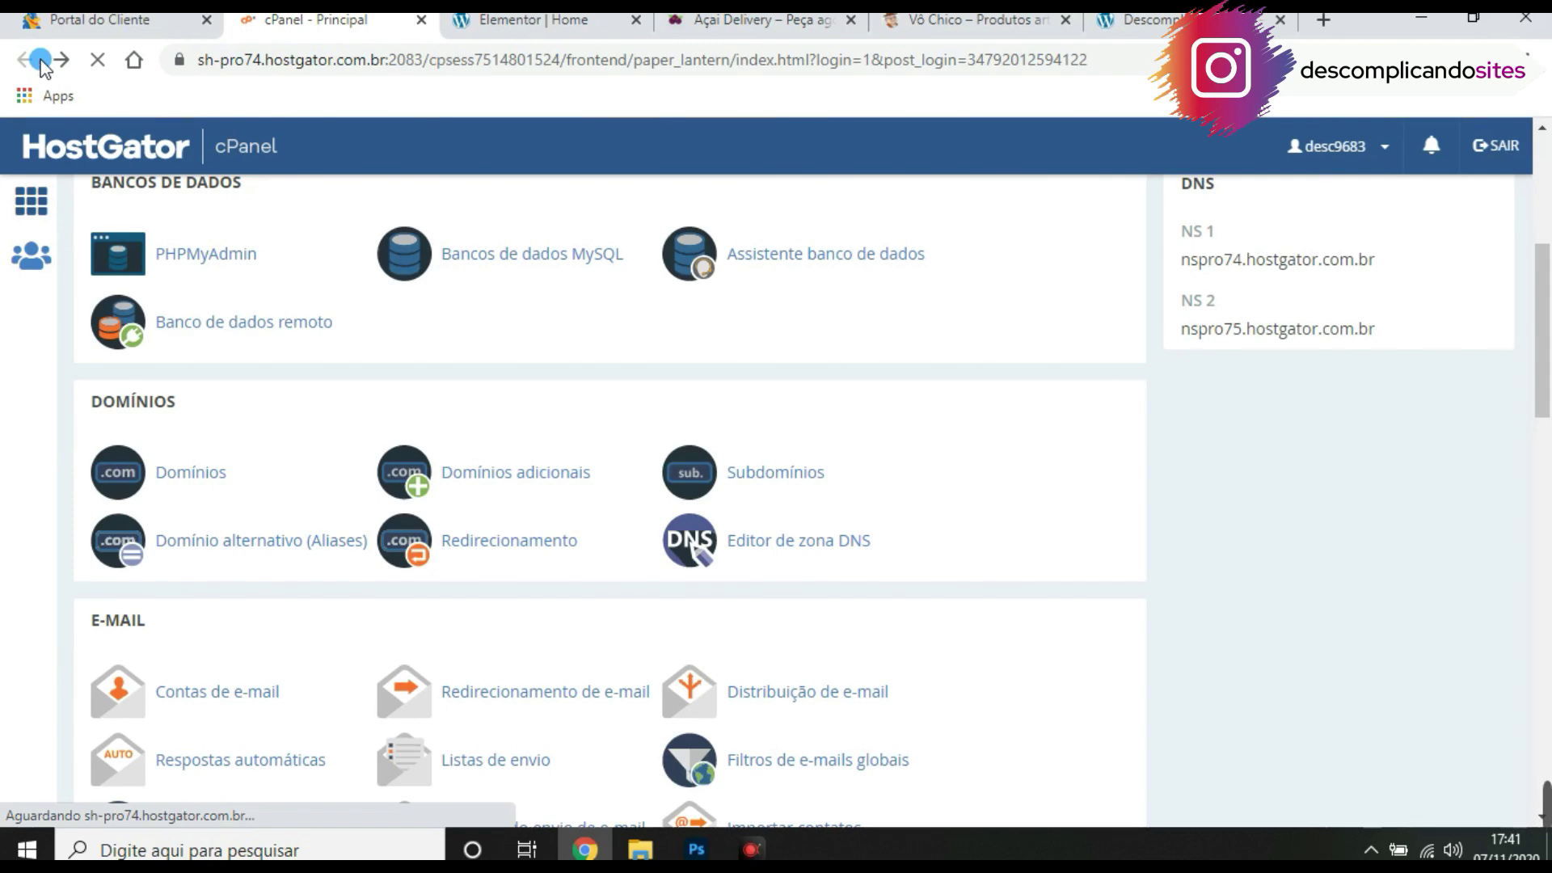
Step: Open WordPress in Softaculous Apps Installer and start a new installation with Instale agora
{"action": "scroll", "coordinate": [894, 488], "scroll_direction": "down", "scroll_amount": 20}
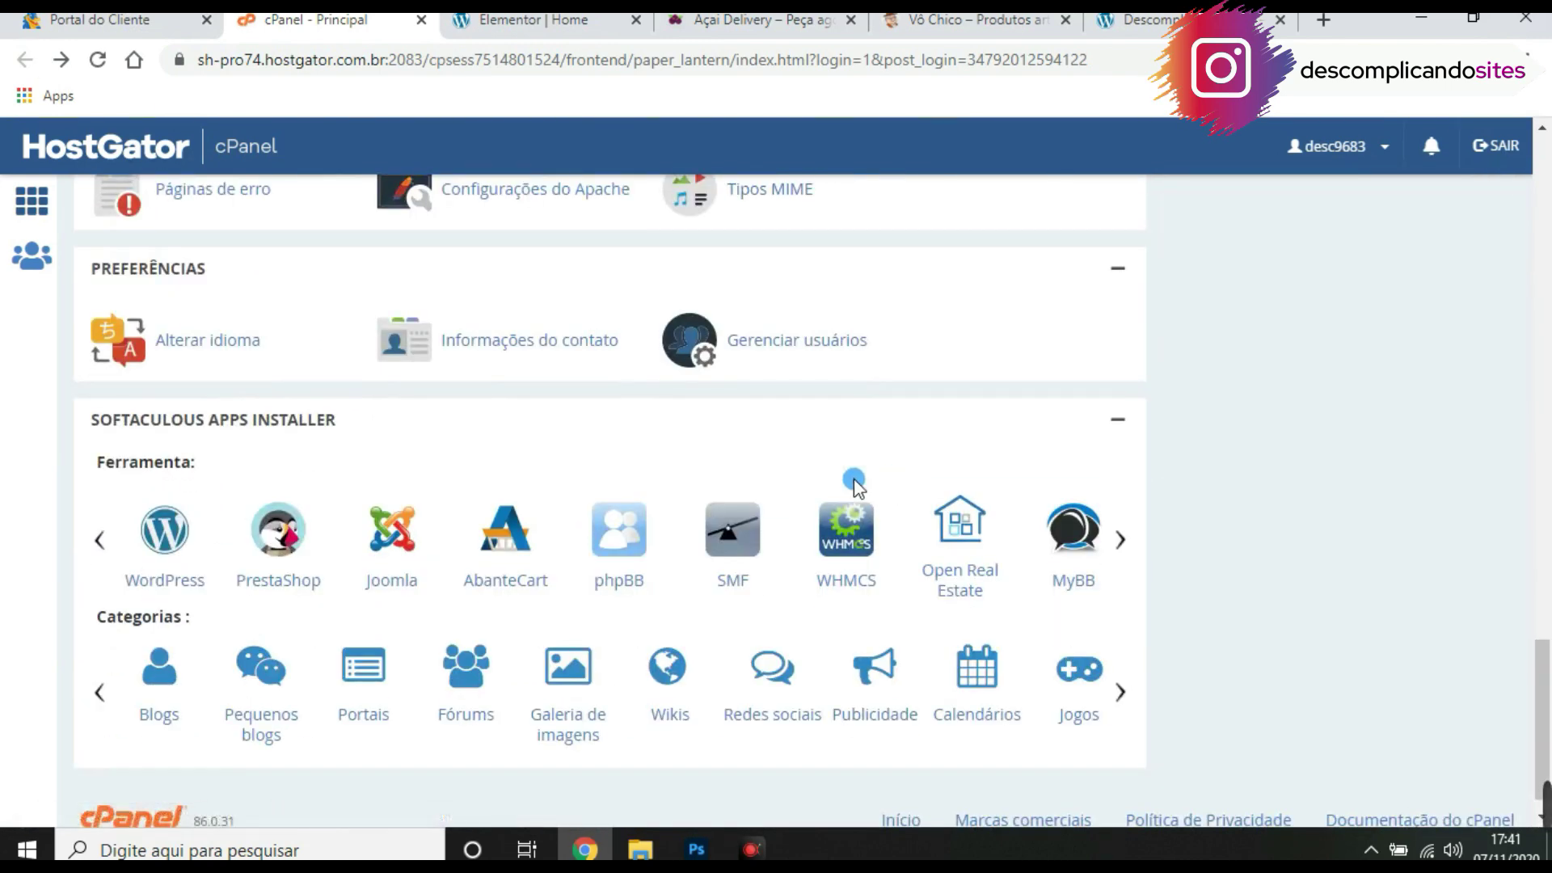
{"action": "scroll", "coordinate": [893, 485], "scroll_direction": "down", "scroll_amount": 1}
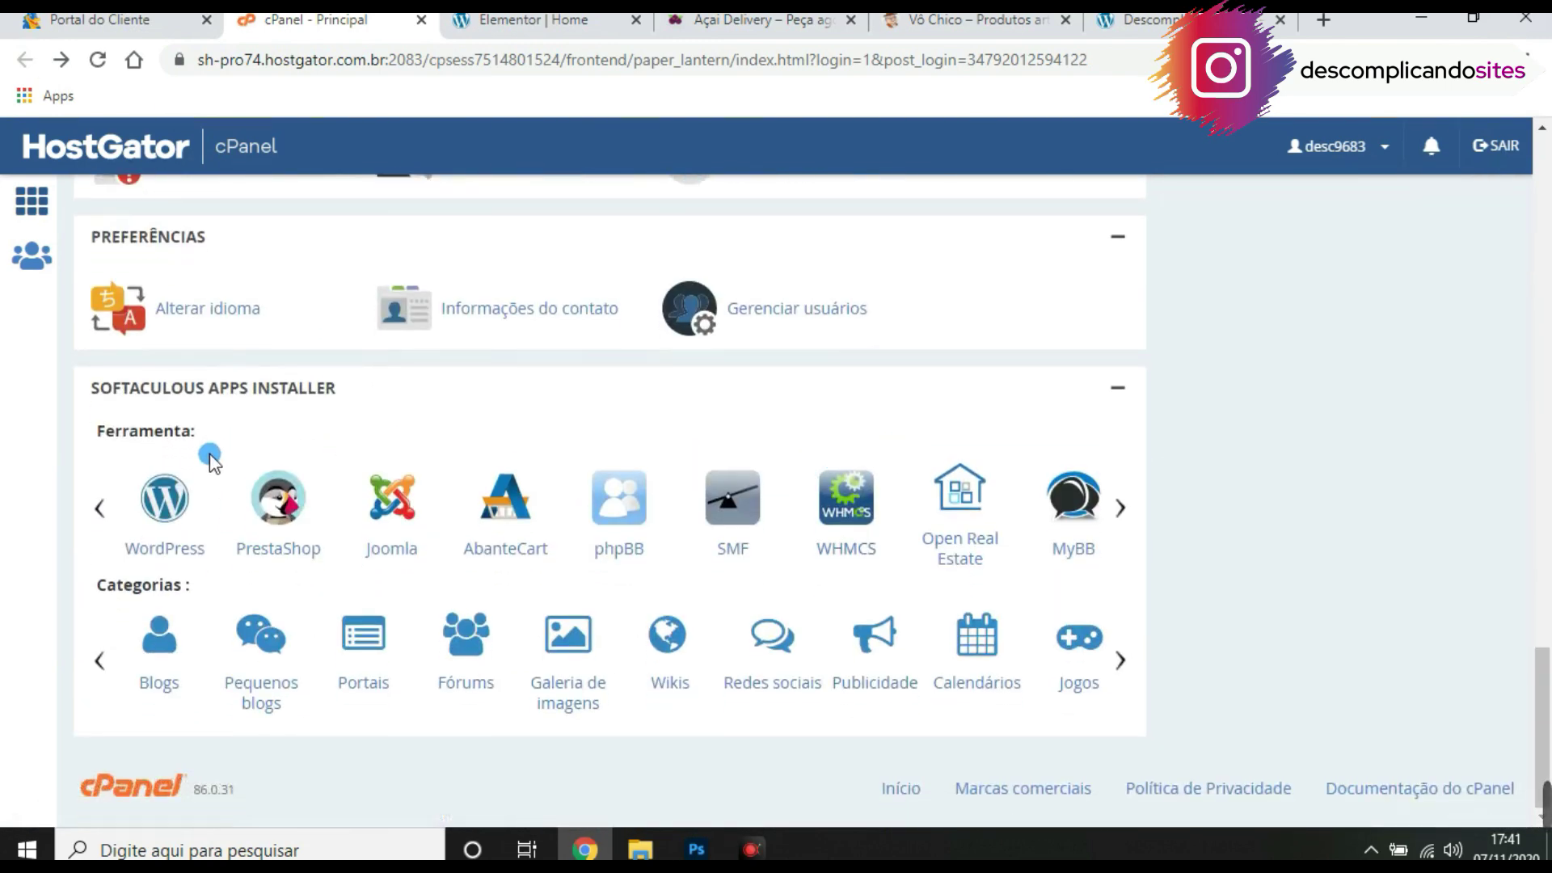
{"action": "left_click", "coordinate": [178, 517]}
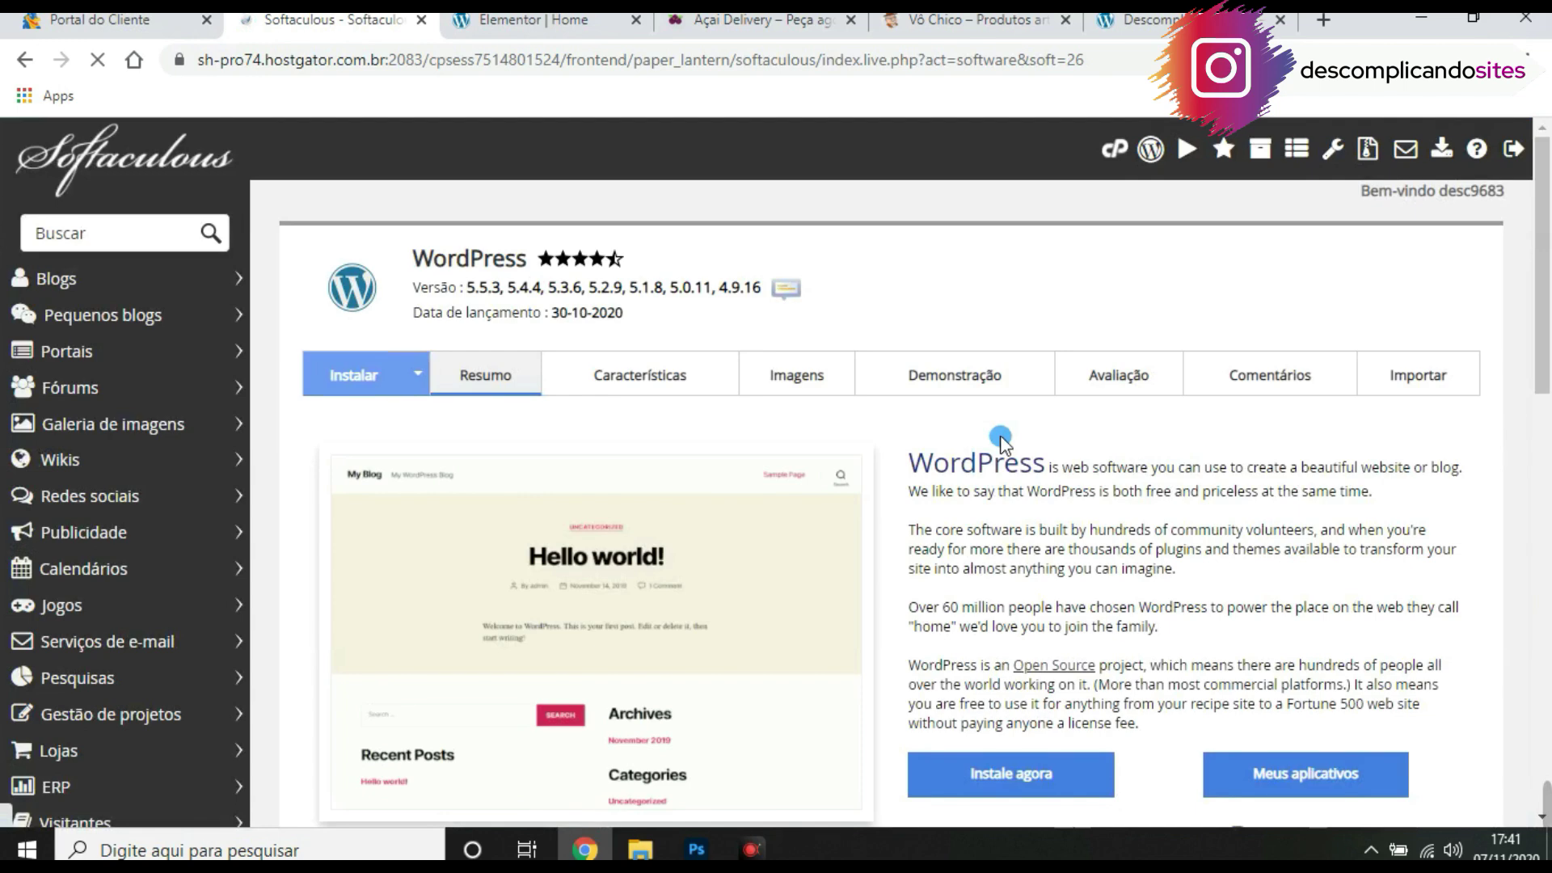
{"action": "scroll", "coordinate": [1002, 440], "scroll_direction": "down", "scroll_amount": 4}
{"action": "left_click", "coordinate": [992, 443]}
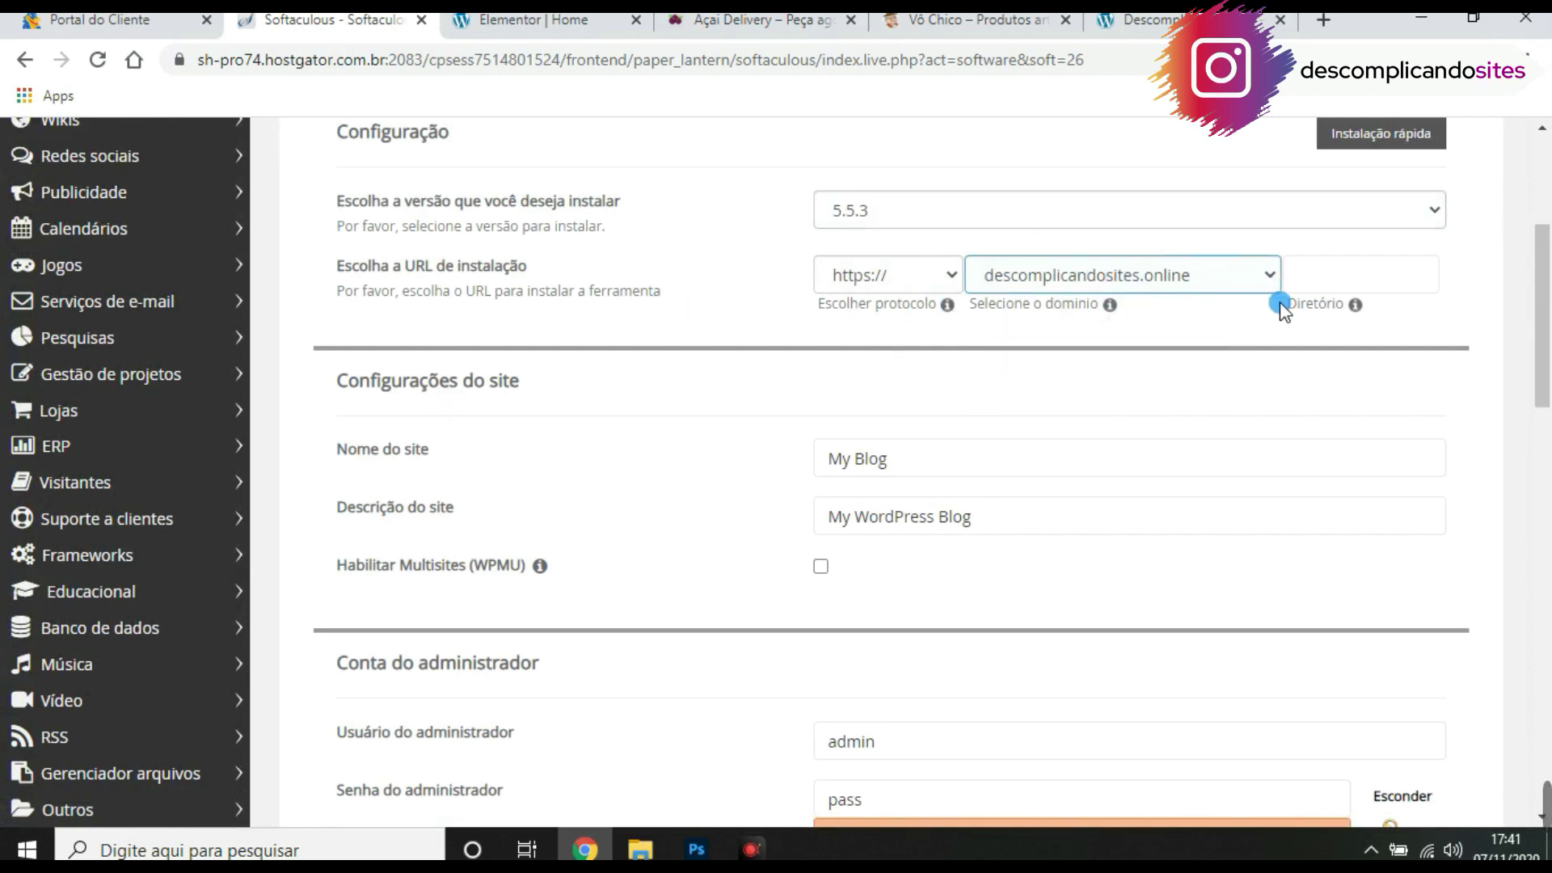
{"action": "left_click", "coordinate": [1178, 275]}
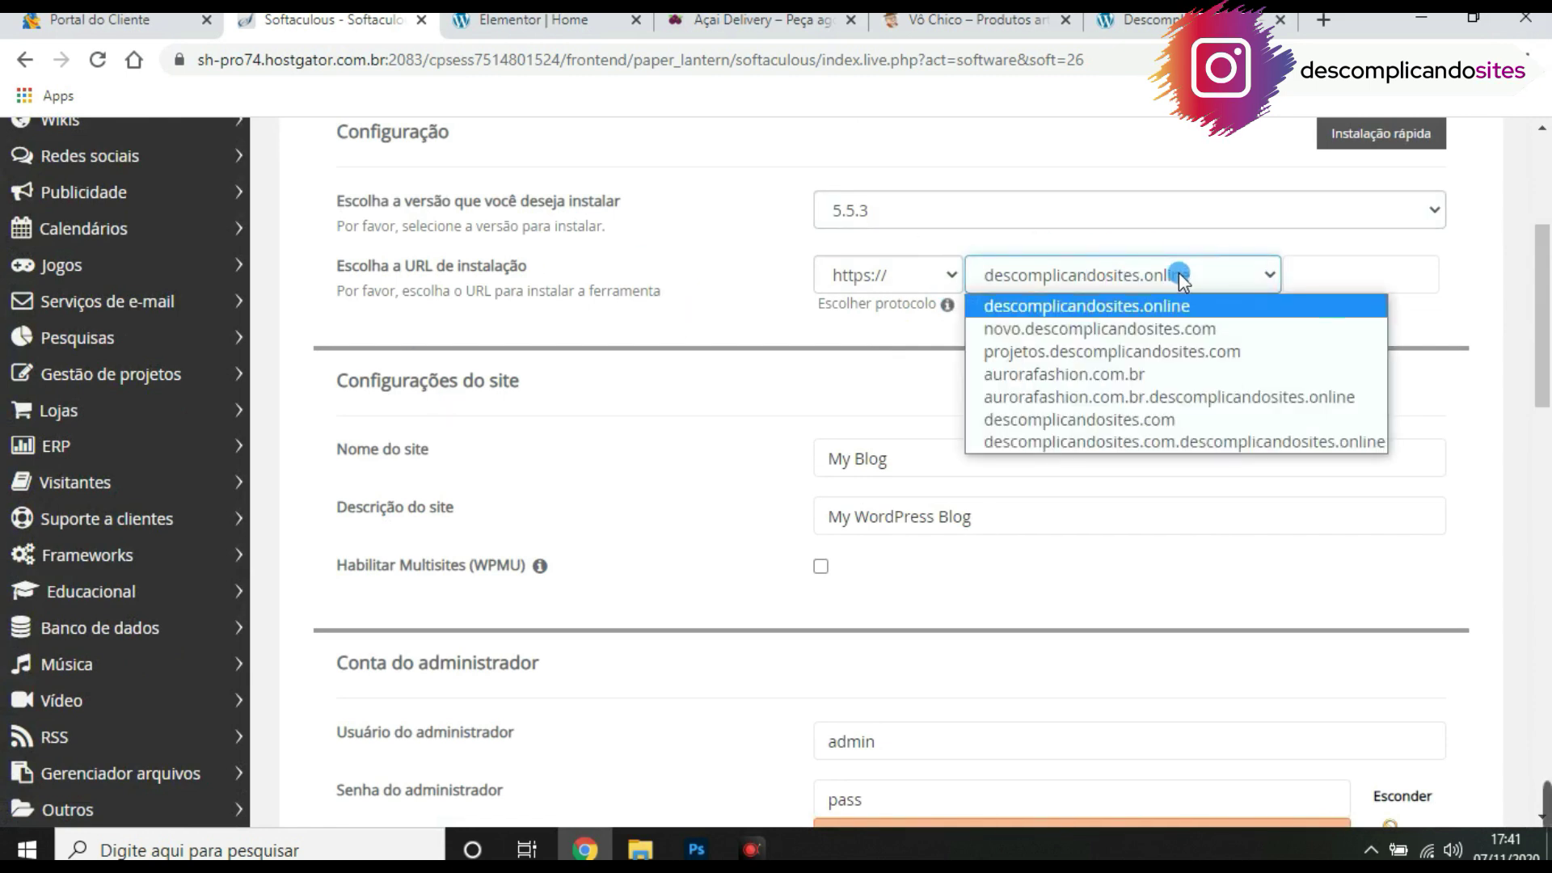
{"action": "left_click", "coordinate": [1148, 327]}
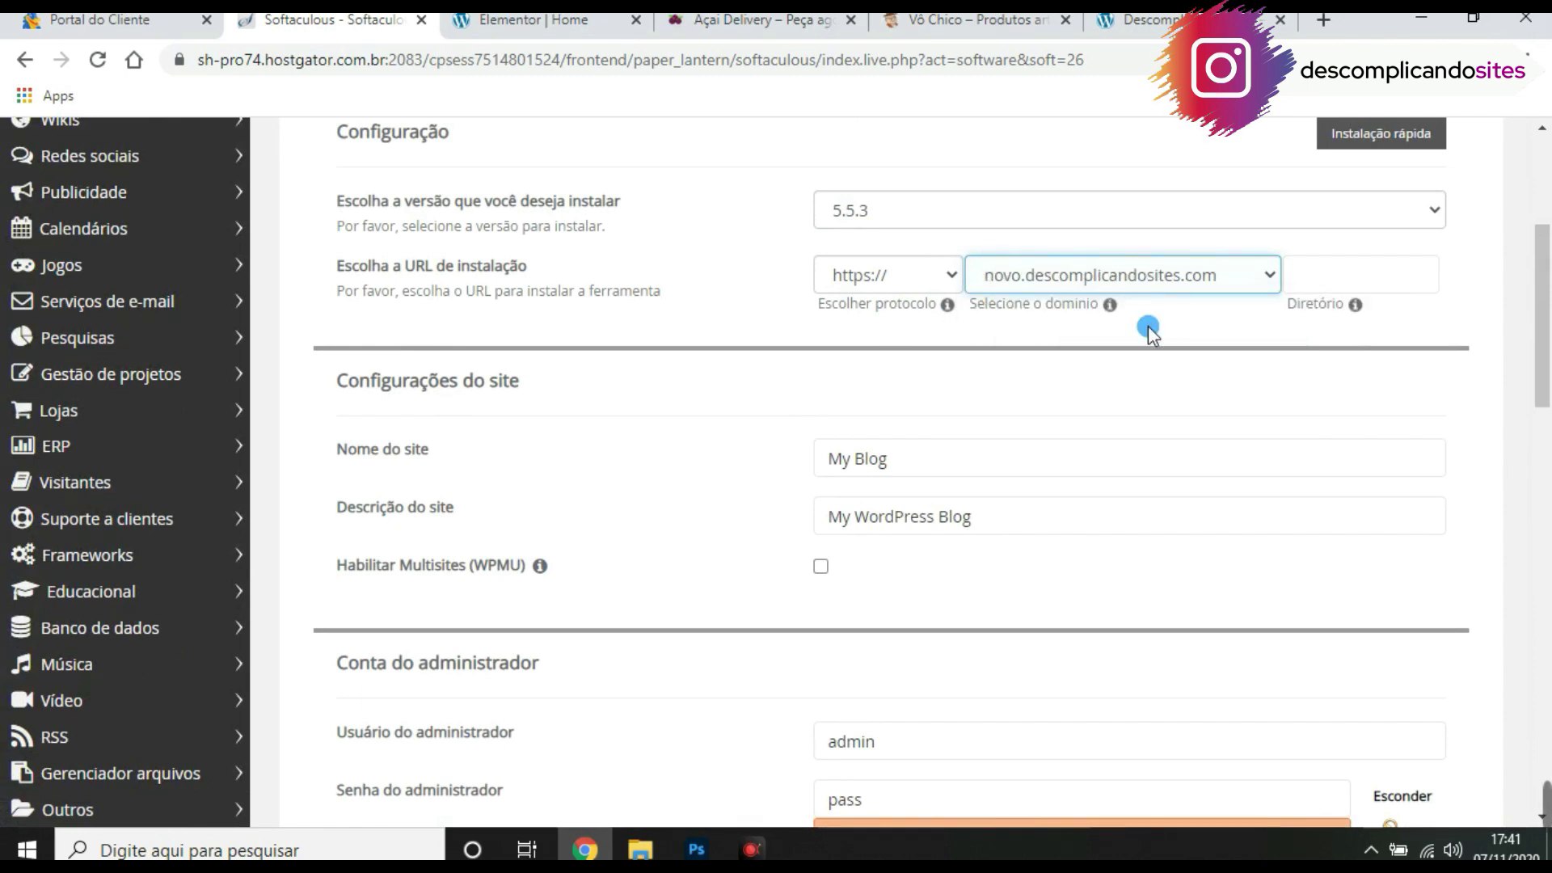
{"action": "left_click", "coordinate": [840, 275]}
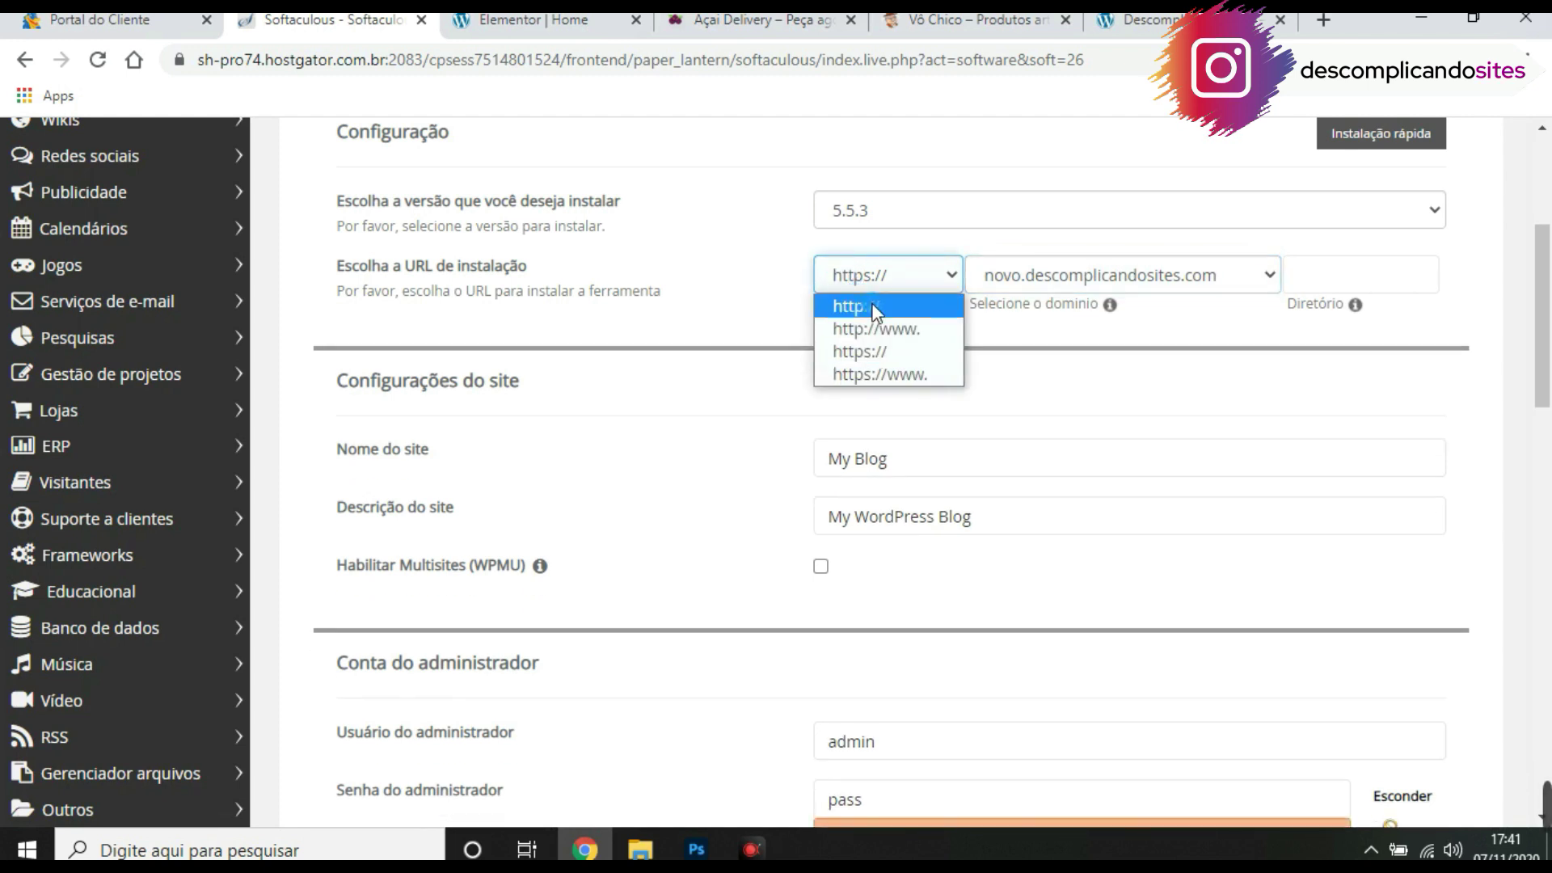
{"action": "left_click", "coordinate": [844, 302]}
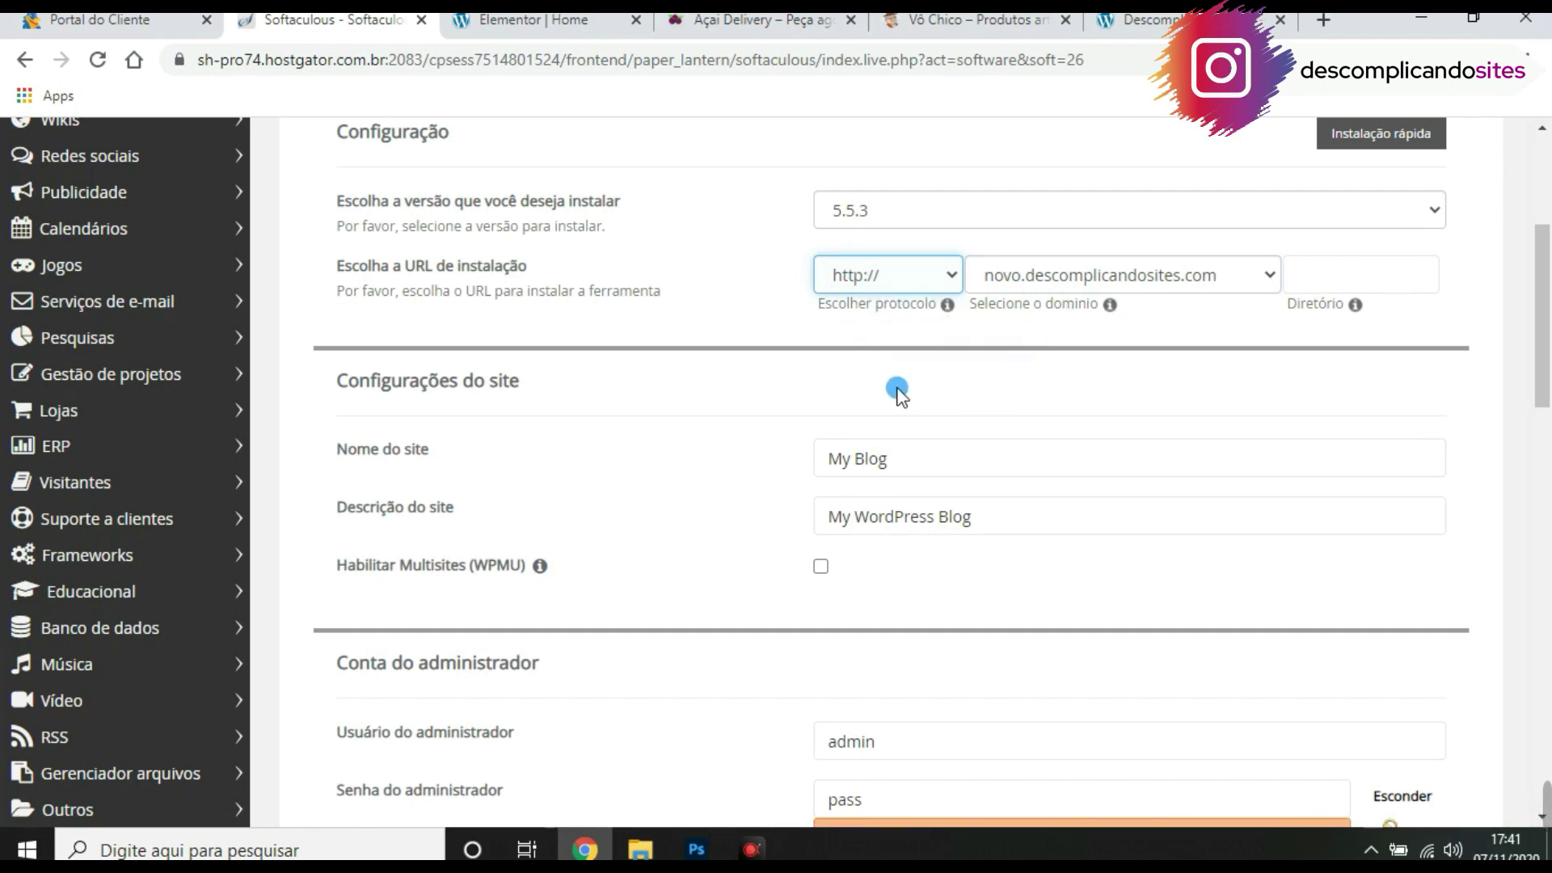
{"action": "scroll", "coordinate": [783, 453], "scroll_direction": "down", "scroll_amount": 1}
{"action": "scroll", "coordinate": [782, 453], "scroll_direction": "down", "scroll_amount": 1}
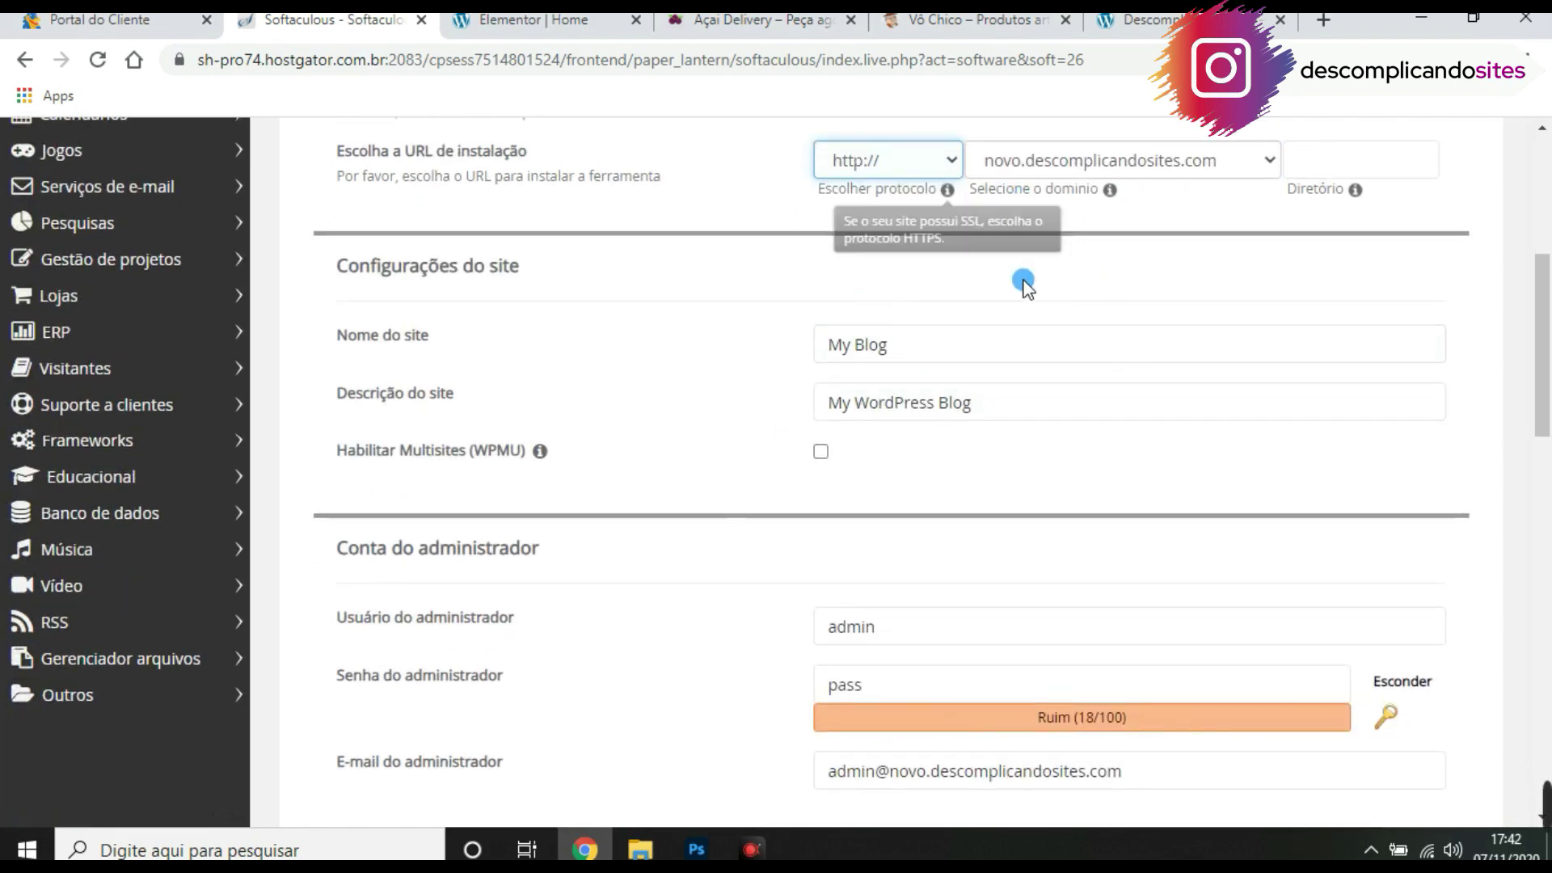
{"action": "scroll", "coordinate": [967, 386], "scroll_direction": "down", "scroll_amount": 2}
{"action": "scroll", "coordinate": [949, 391], "scroll_direction": "up", "scroll_amount": 4}
{"action": "scroll", "coordinate": [682, 364], "scroll_direction": "down", "scroll_amount": 5}
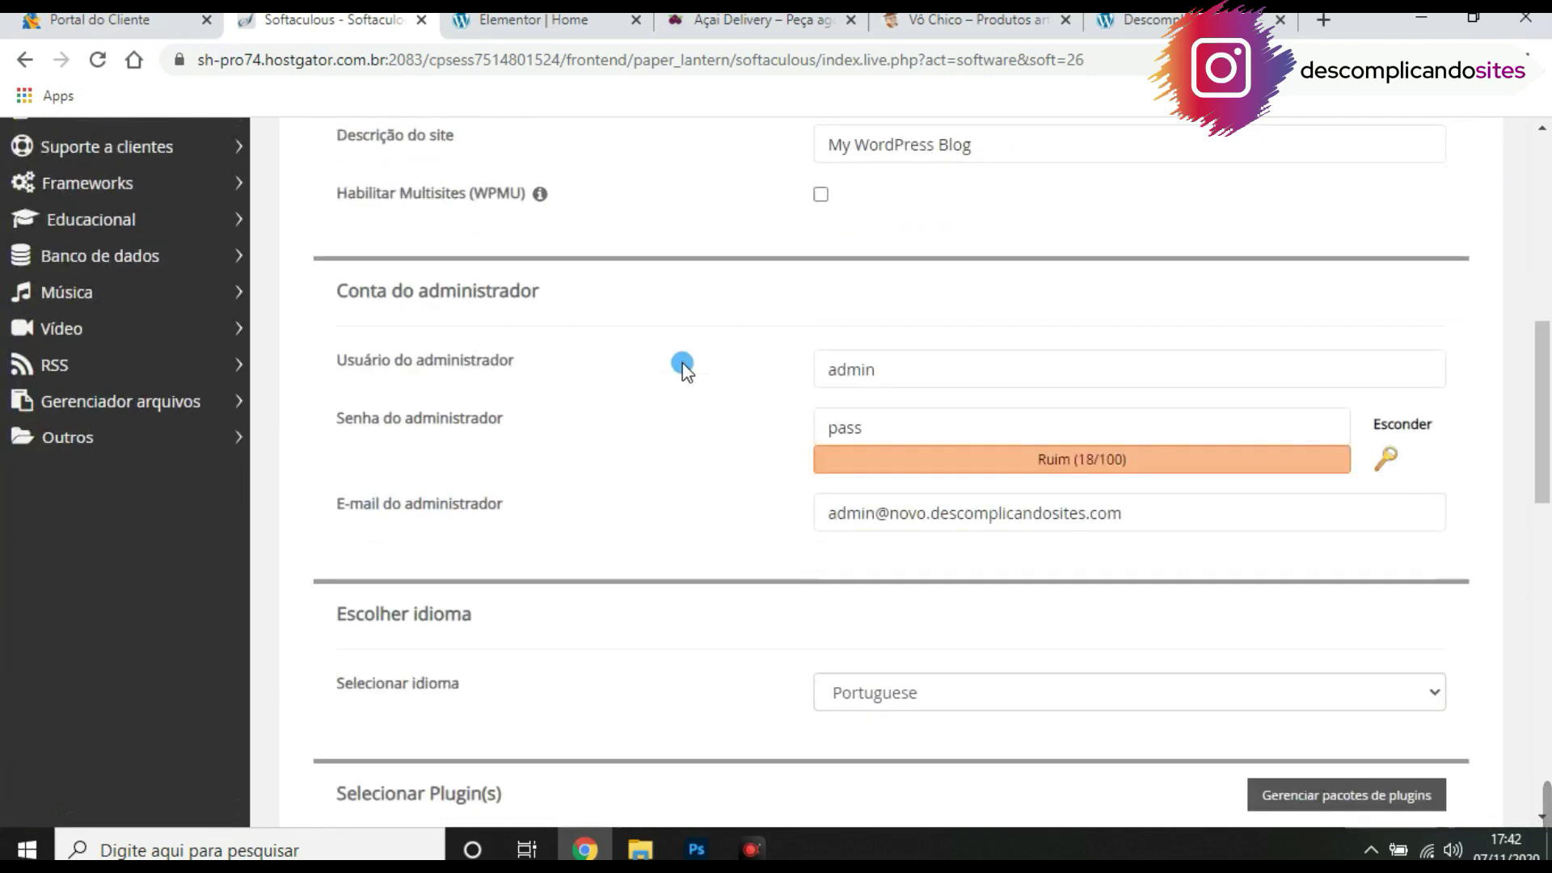
Step: Replace the default admin username, password and e-mail with the new account's details
{"action": "left_click", "coordinate": [873, 291]}
{"action": "left_click_drag", "start_coordinate": [893, 291], "coordinate": [782, 284]}
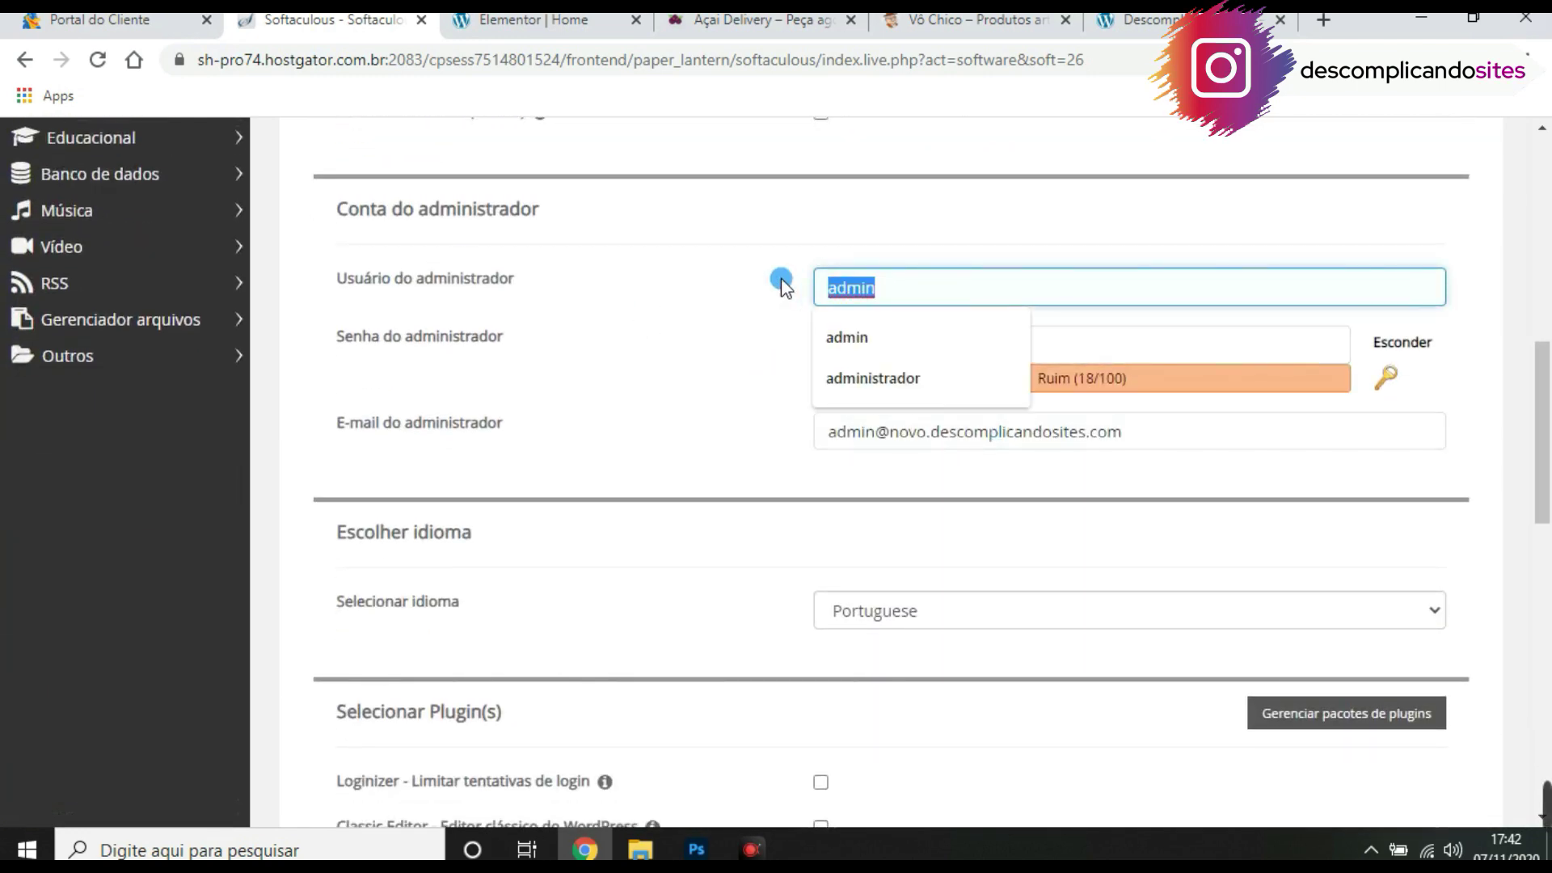
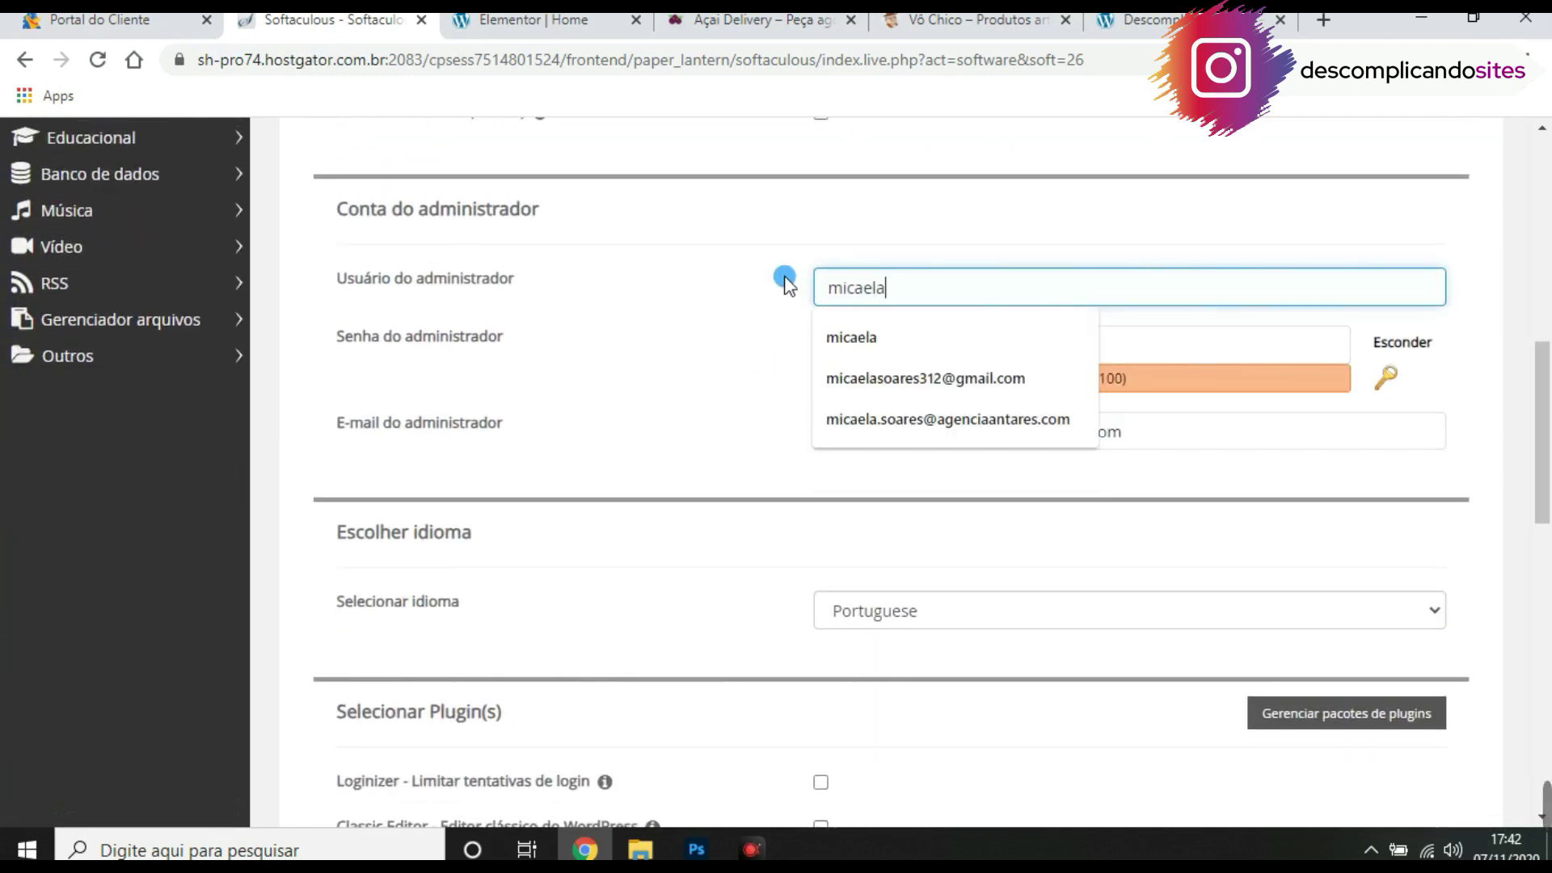
{"action": "key", "text": "Tab"}
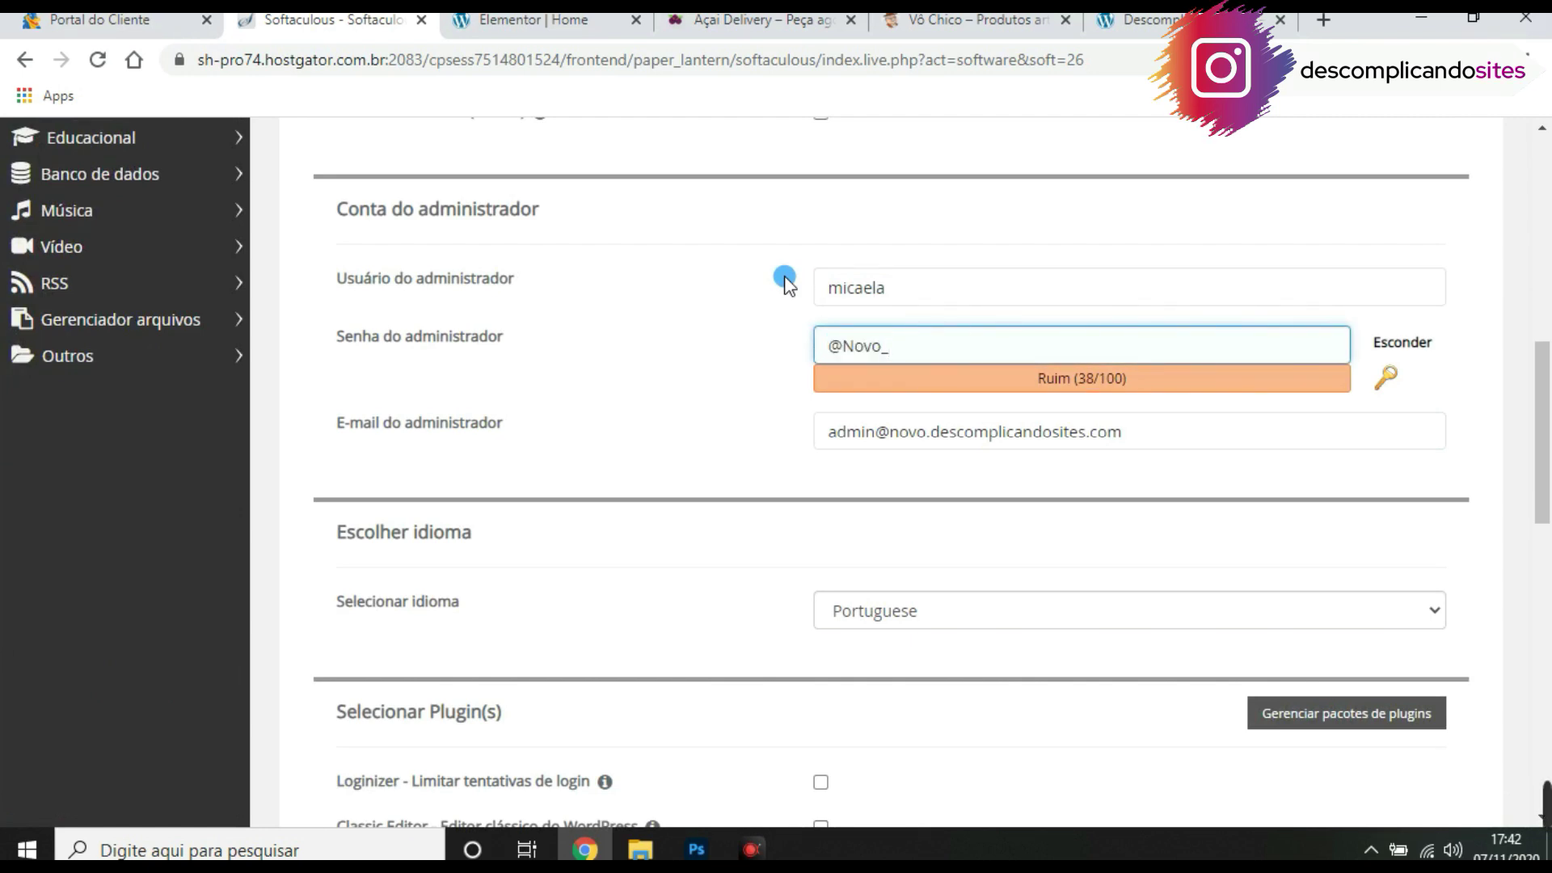
{"action": "double_click", "coordinate": [931, 431]}
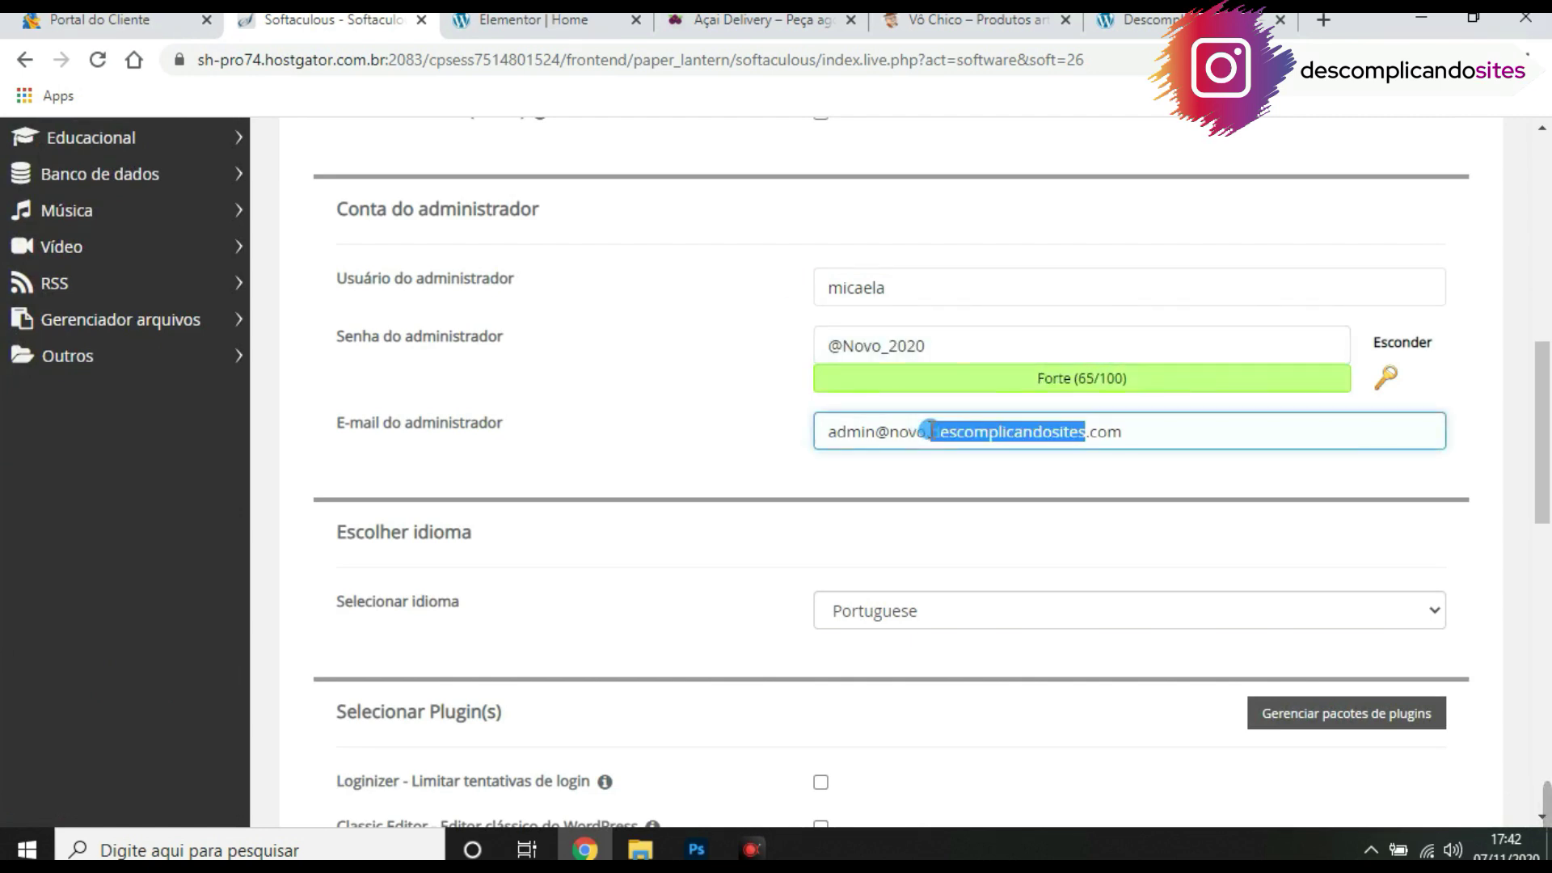
{"action": "triple_click", "coordinate": [935, 432]}
{"action": "type", "text": "mica"}
{"action": "left_click", "coordinate": [921, 485]}
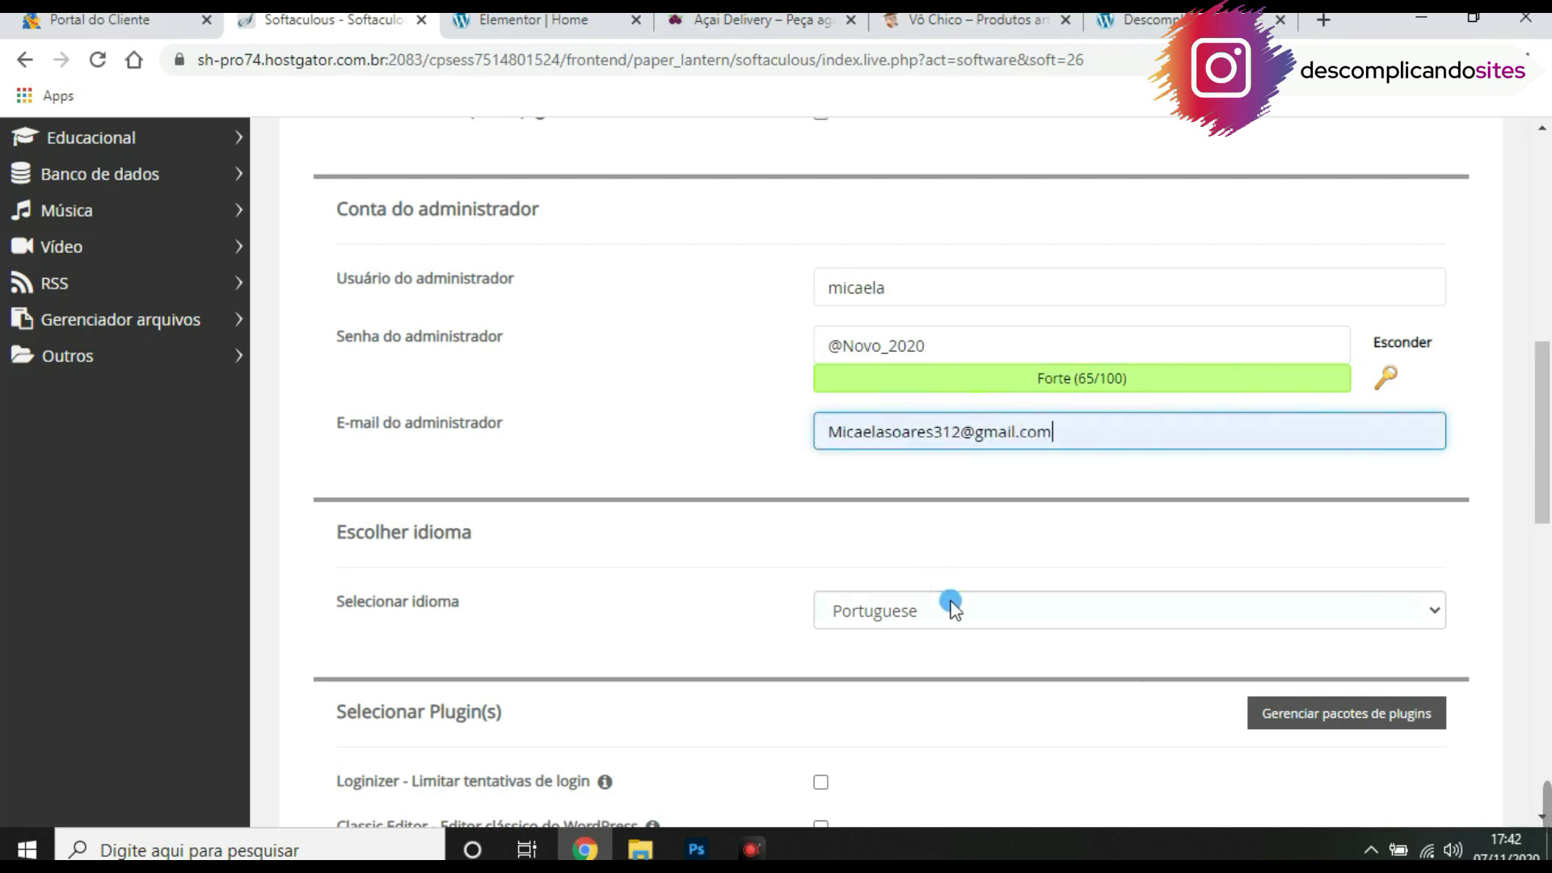
Step: Choose Portuguese-BR as the site language and run the installation
{"action": "left_click", "coordinate": [946, 606]}
{"action": "key", "text": "Down"}
{"action": "left_click", "coordinate": [956, 610]}
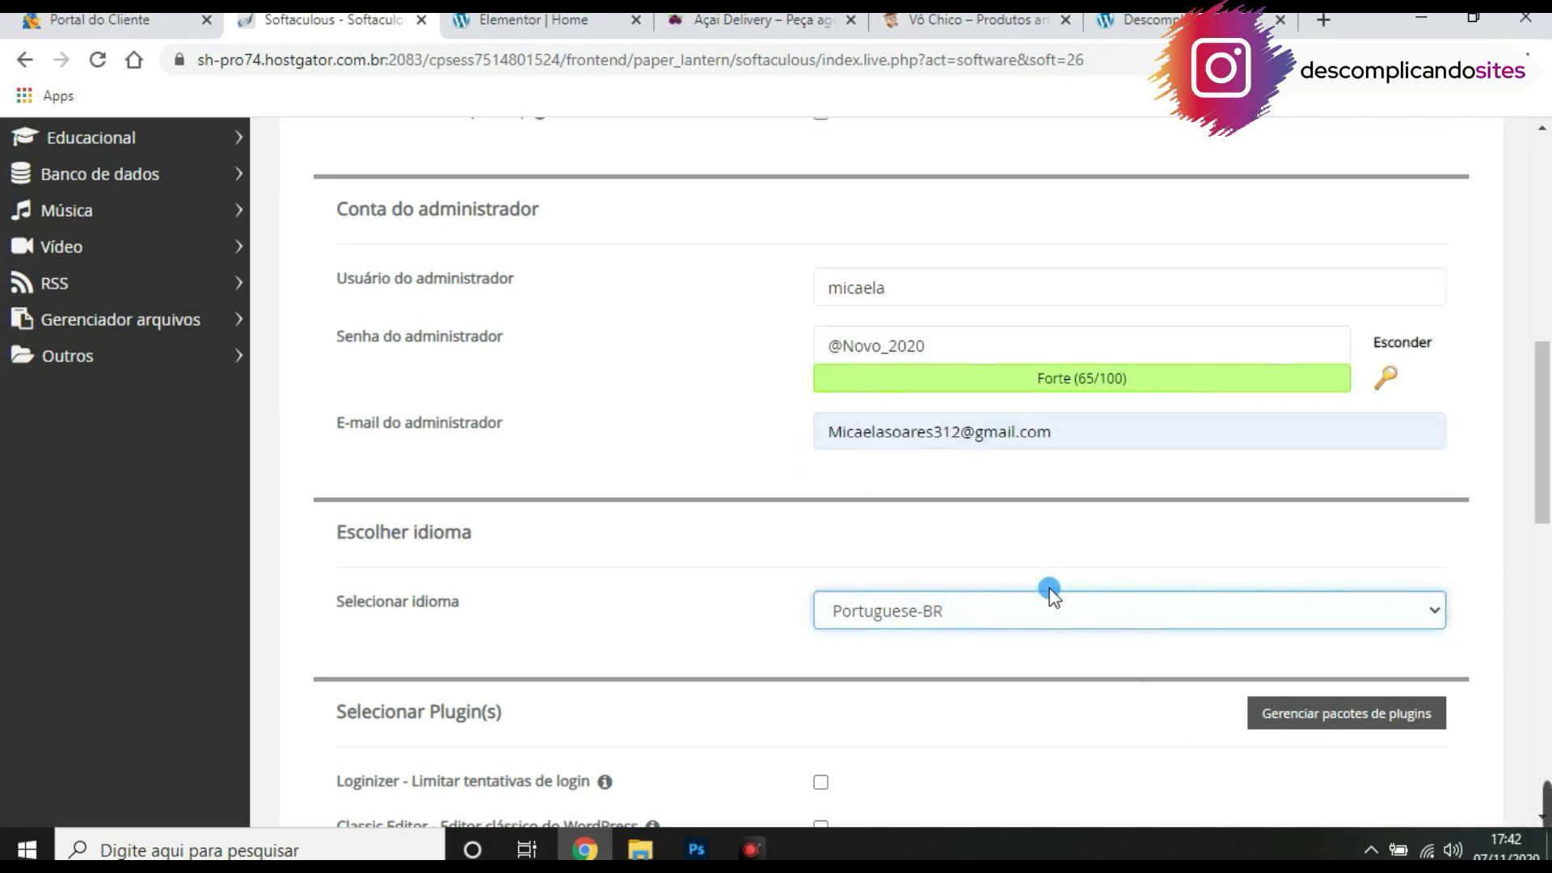
{"action": "scroll", "coordinate": [986, 566], "scroll_direction": "down", "scroll_amount": 15}
{"action": "left_click", "coordinate": [892, 544]}
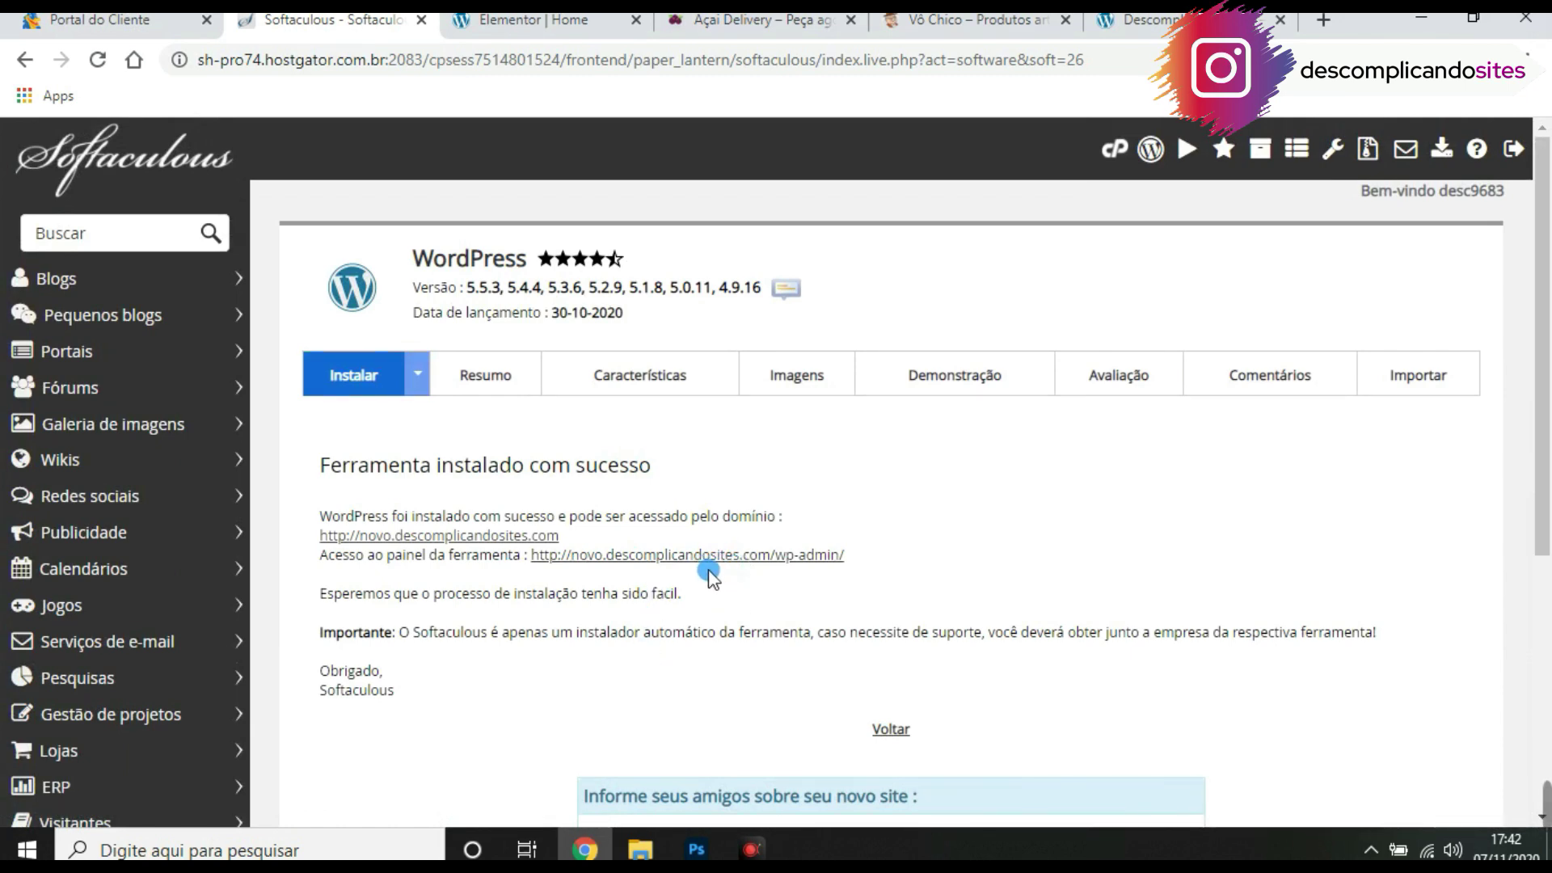
Step: Open the new novo.descomplicandosites.com site in a new tab and inspect its address
{"action": "right_click", "coordinate": [487, 541]}
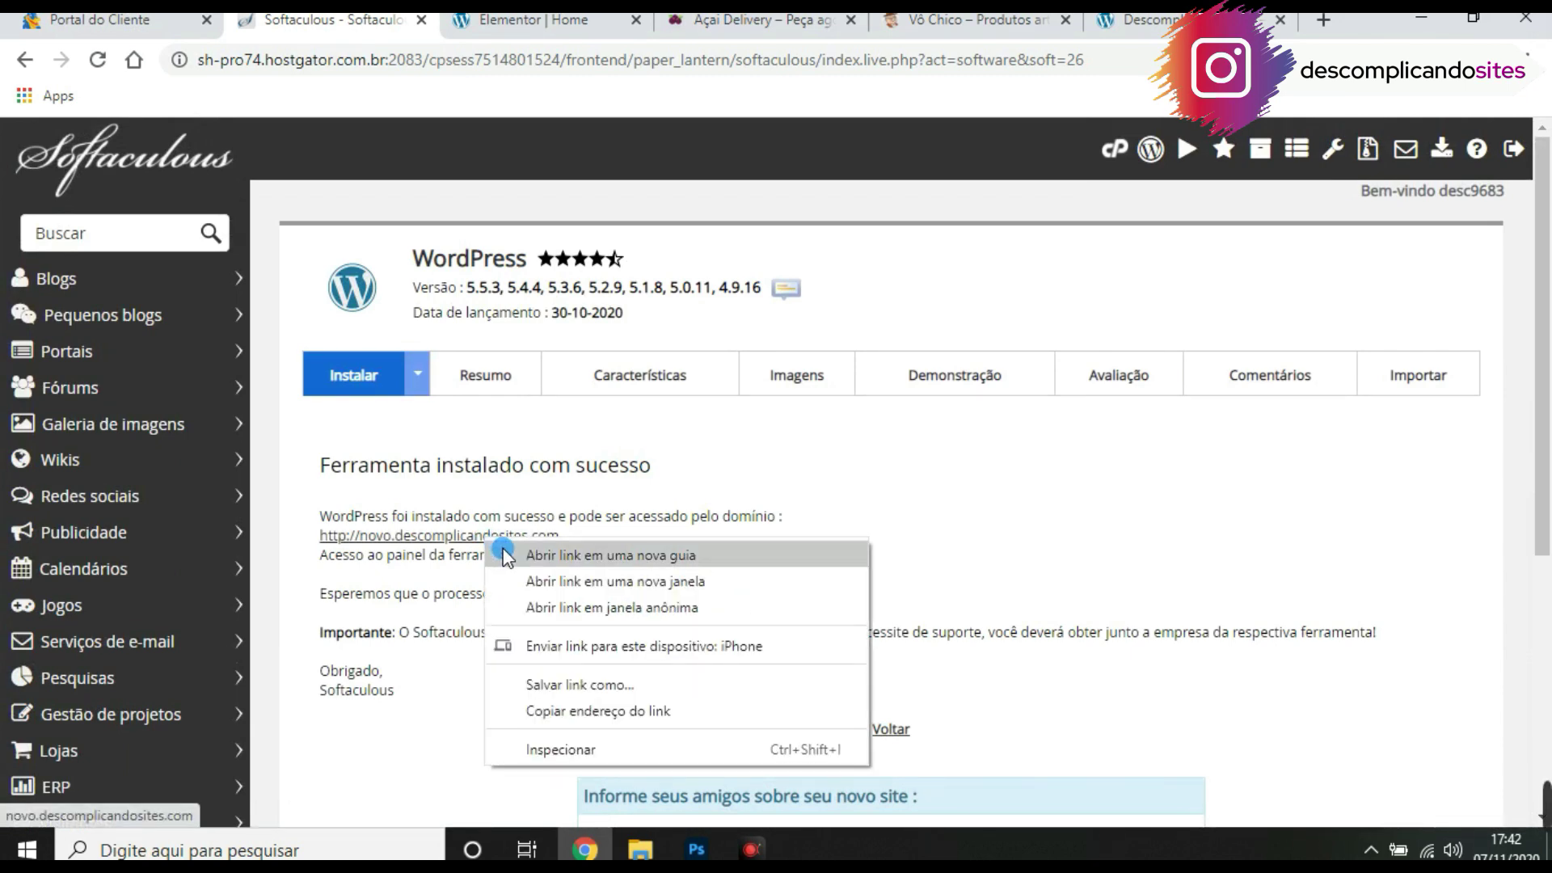
{"action": "left_click", "coordinate": [504, 555]}
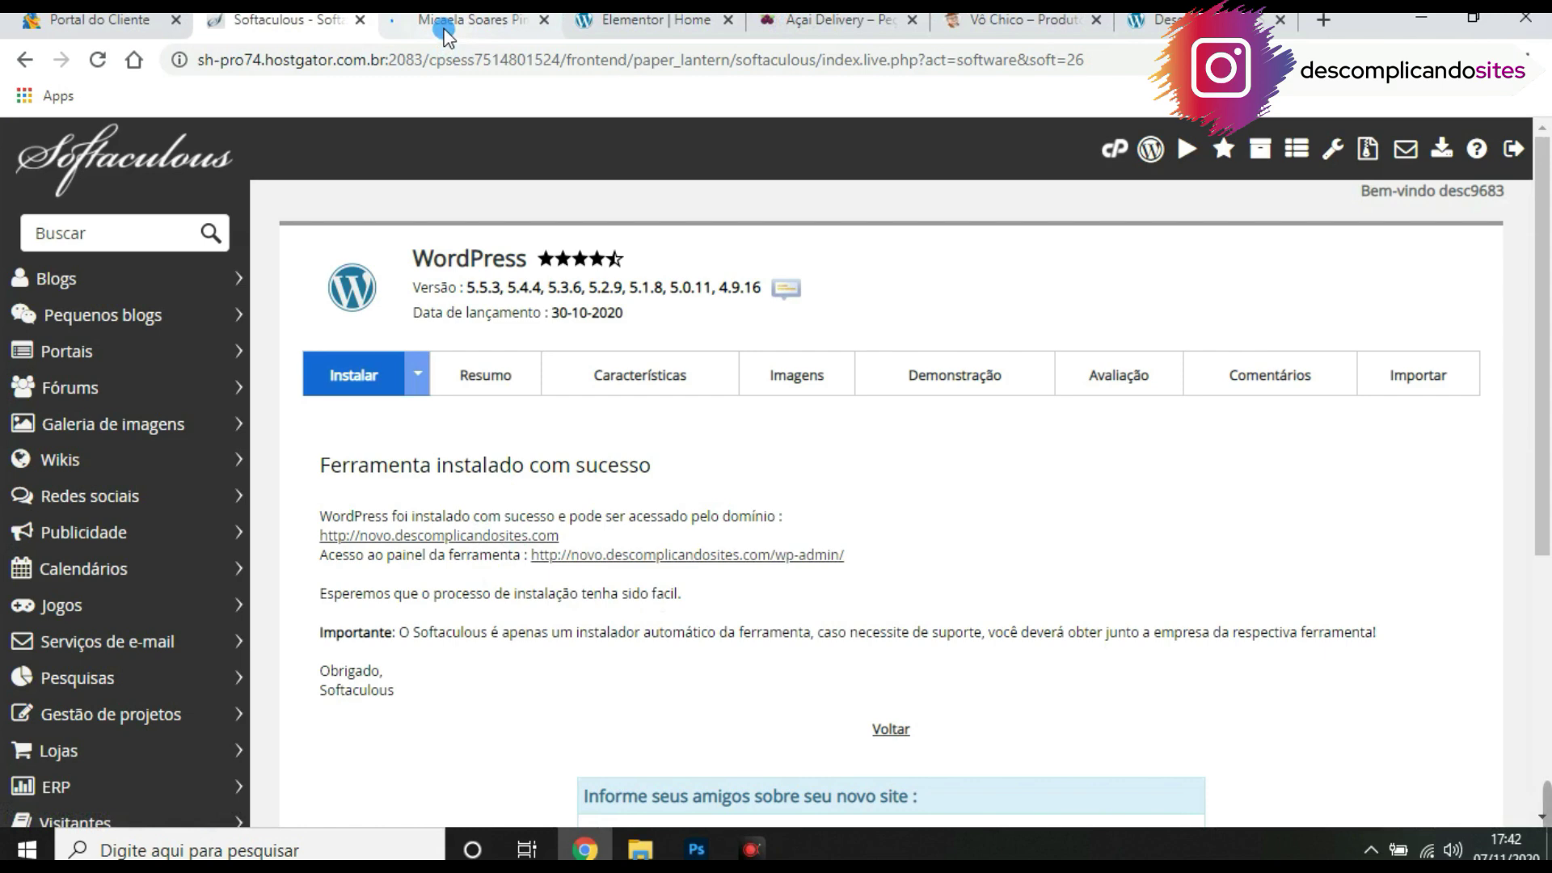
{"action": "left_click", "coordinate": [446, 33]}
{"action": "left_click", "coordinate": [307, 59]}
{"action": "left_click_drag", "start_coordinate": [307, 59], "coordinate": [521, 71]}
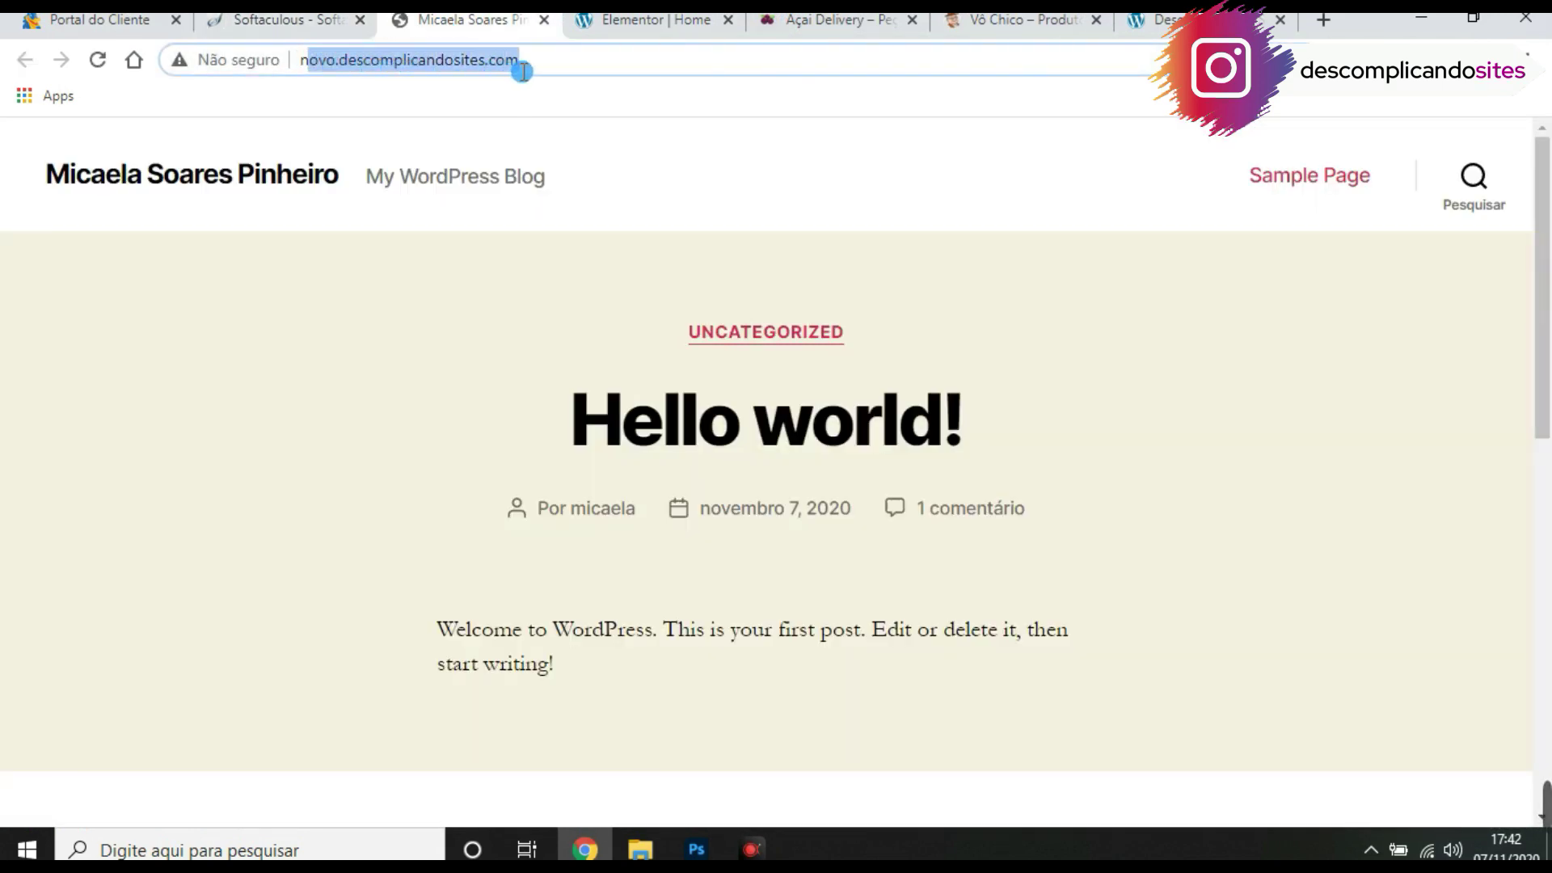
{"action": "left_click", "coordinate": [343, 59]}
{"action": "left_click_drag", "start_coordinate": [307, 59], "coordinate": [547, 67]}
{"action": "left_click", "coordinate": [522, 63]}
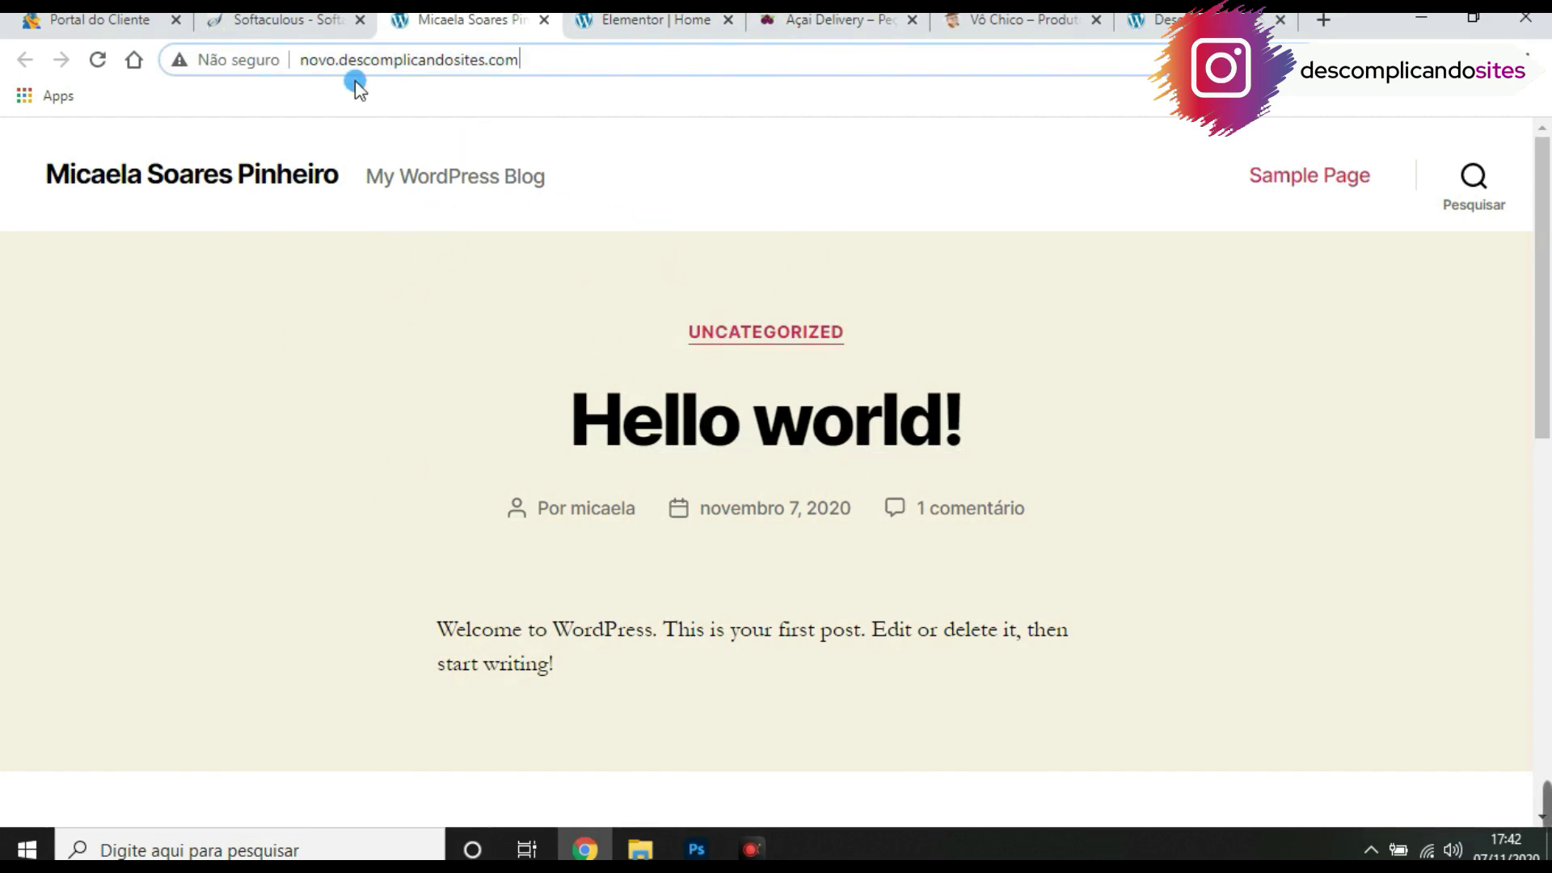
{"action": "scroll", "coordinate": [887, 388], "scroll_direction": "down", "scroll_amount": 7}
{"action": "scroll", "coordinate": [658, 336], "scroll_direction": "up", "scroll_amount": 7}
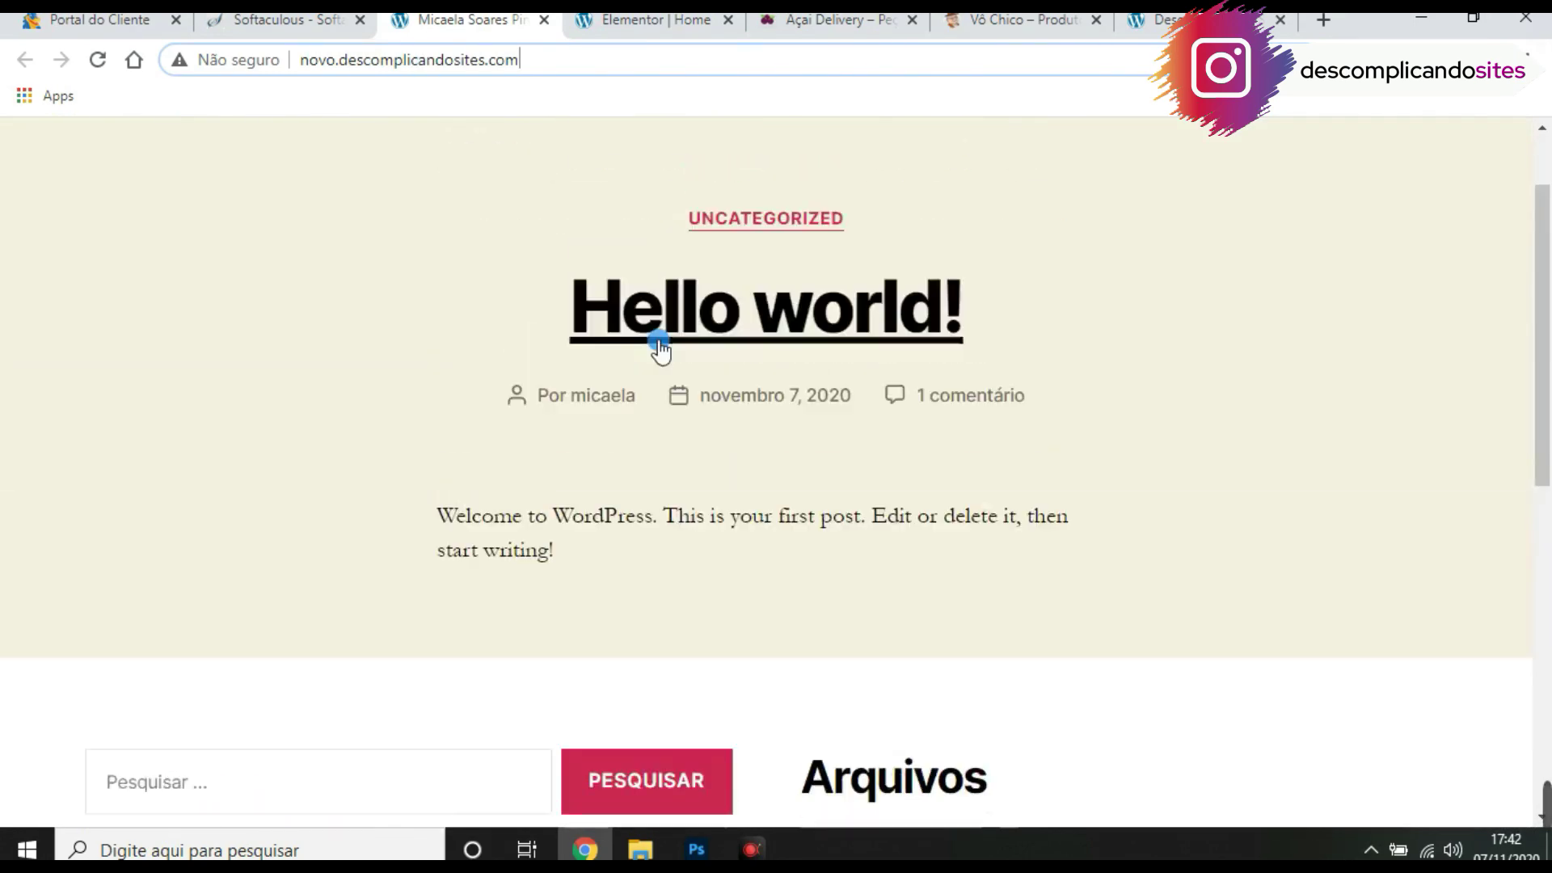
Step: Compare with the other site tabs, scroll the Hello world! page, then return to the client portal
{"action": "left_click", "coordinate": [990, 23]}
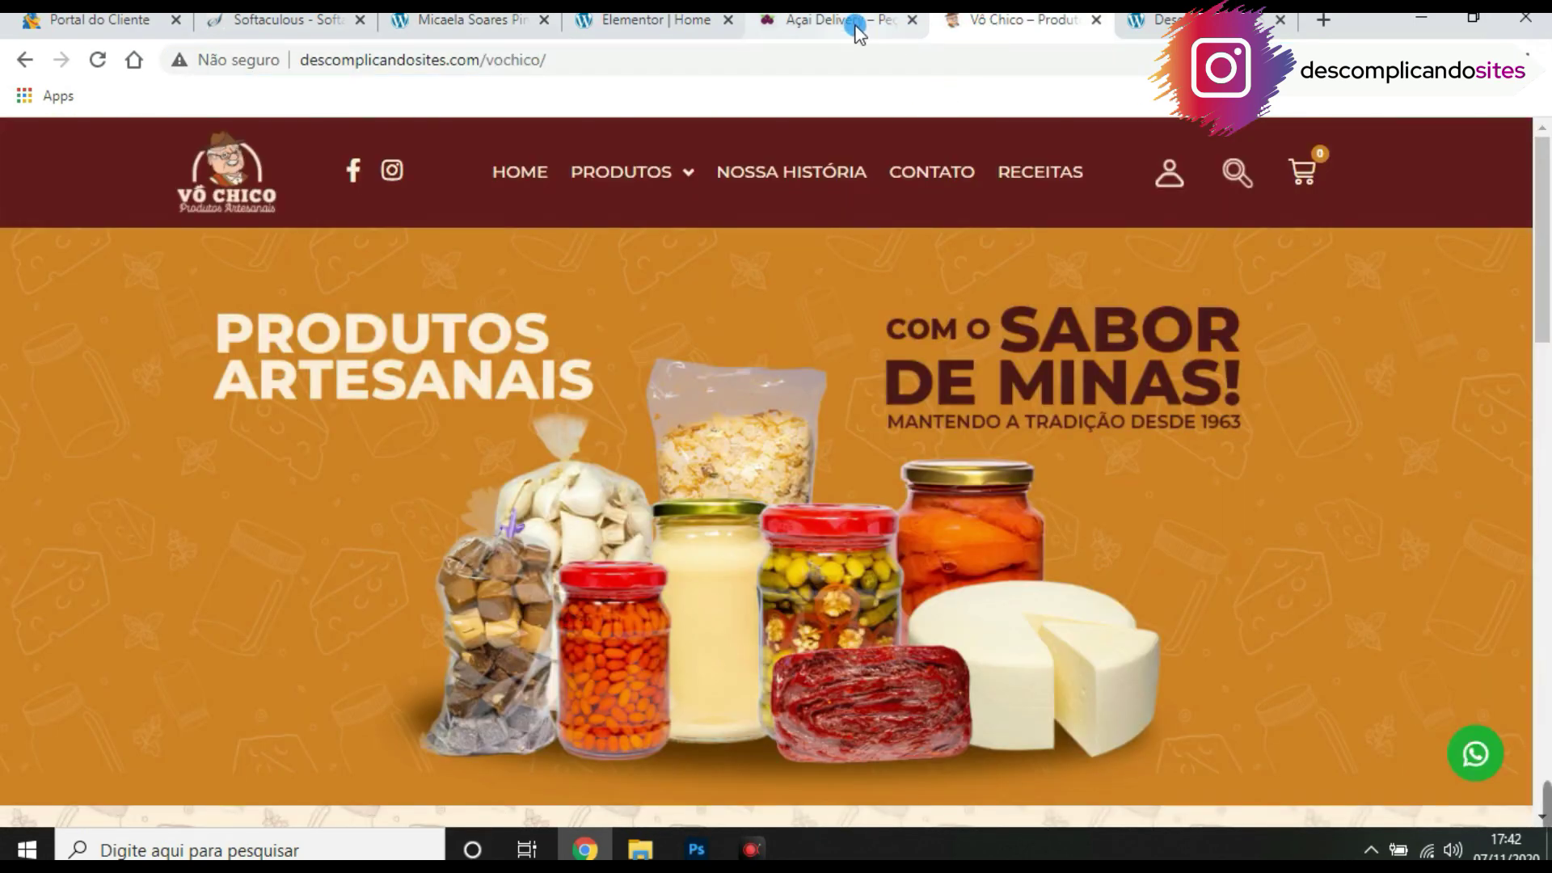
{"action": "left_click", "coordinate": [681, 24]}
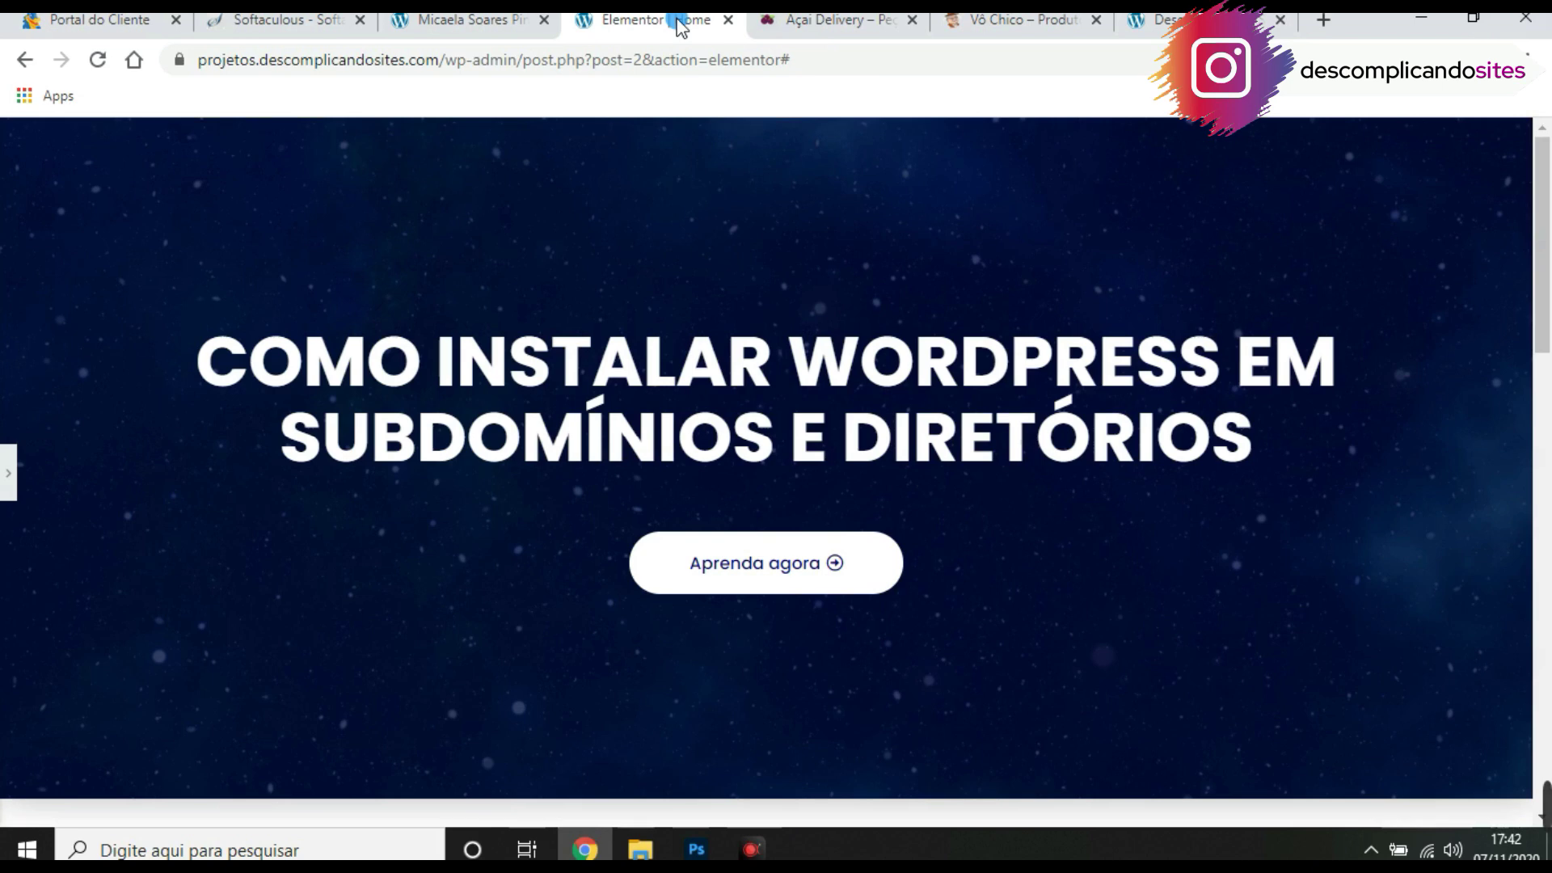
{"action": "left_click", "coordinate": [441, 26]}
{"action": "scroll", "coordinate": [911, 491], "scroll_direction": "down", "scroll_amount": 5}
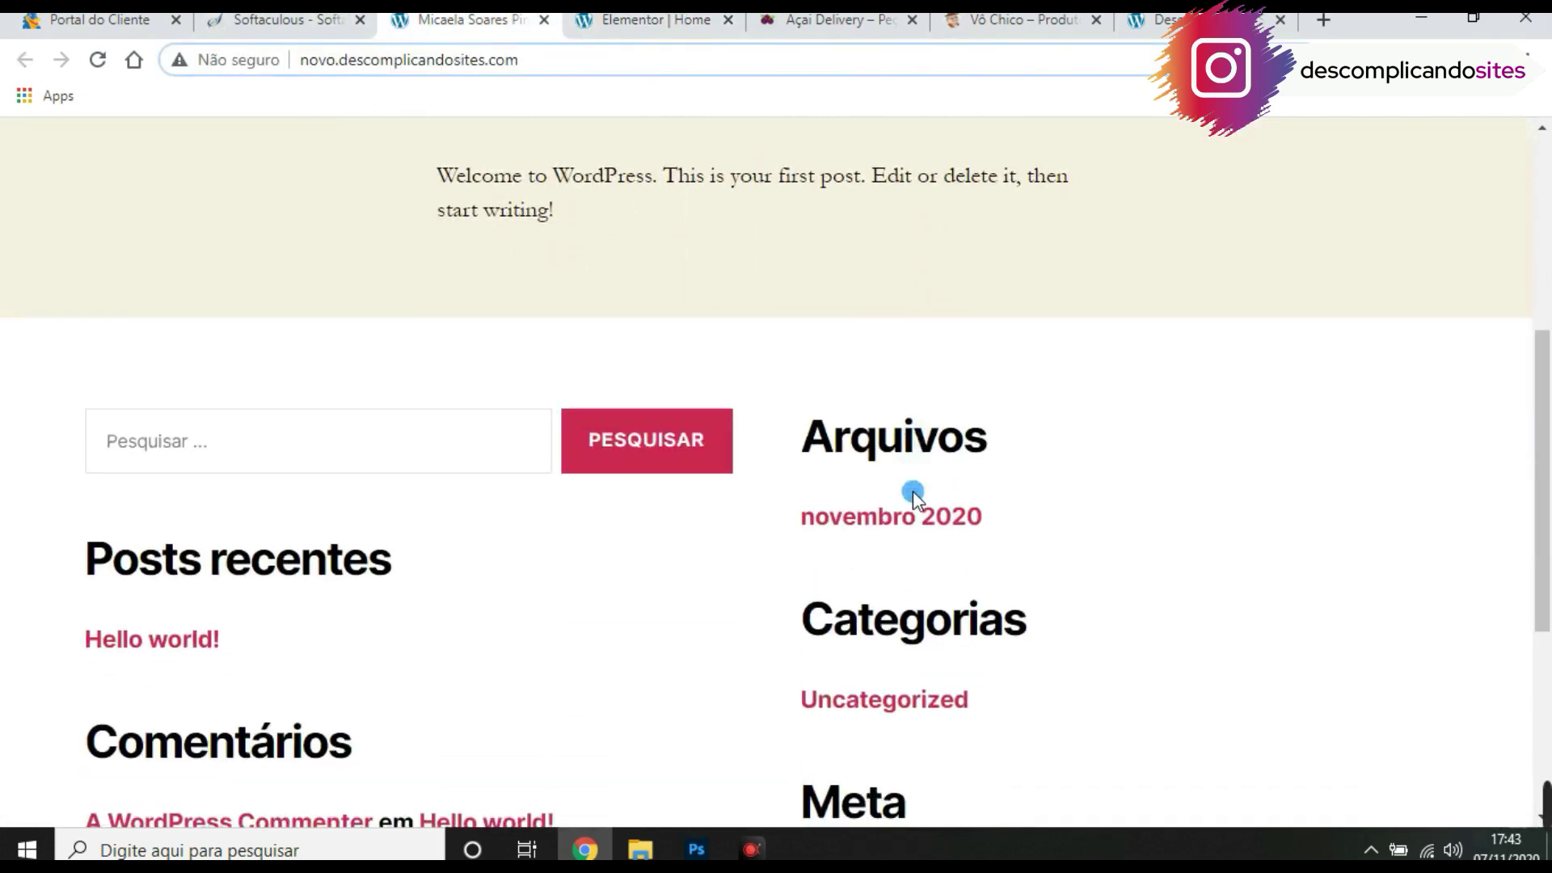
{"action": "scroll", "coordinate": [910, 492], "scroll_direction": "down", "scroll_amount": 5}
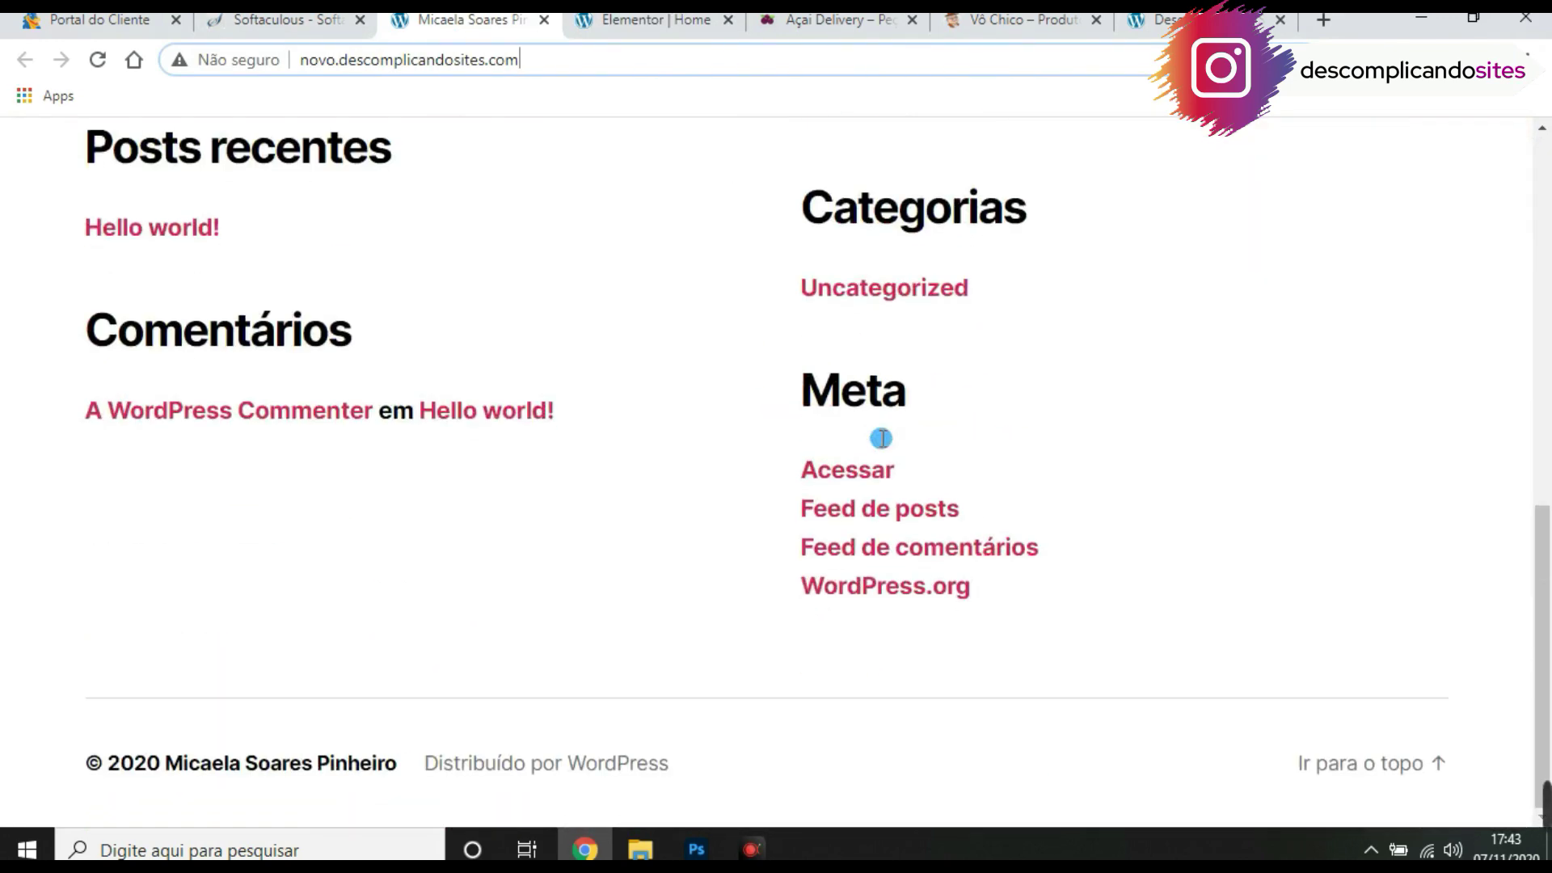
{"action": "scroll", "coordinate": [881, 438], "scroll_direction": "up", "scroll_amount": 10}
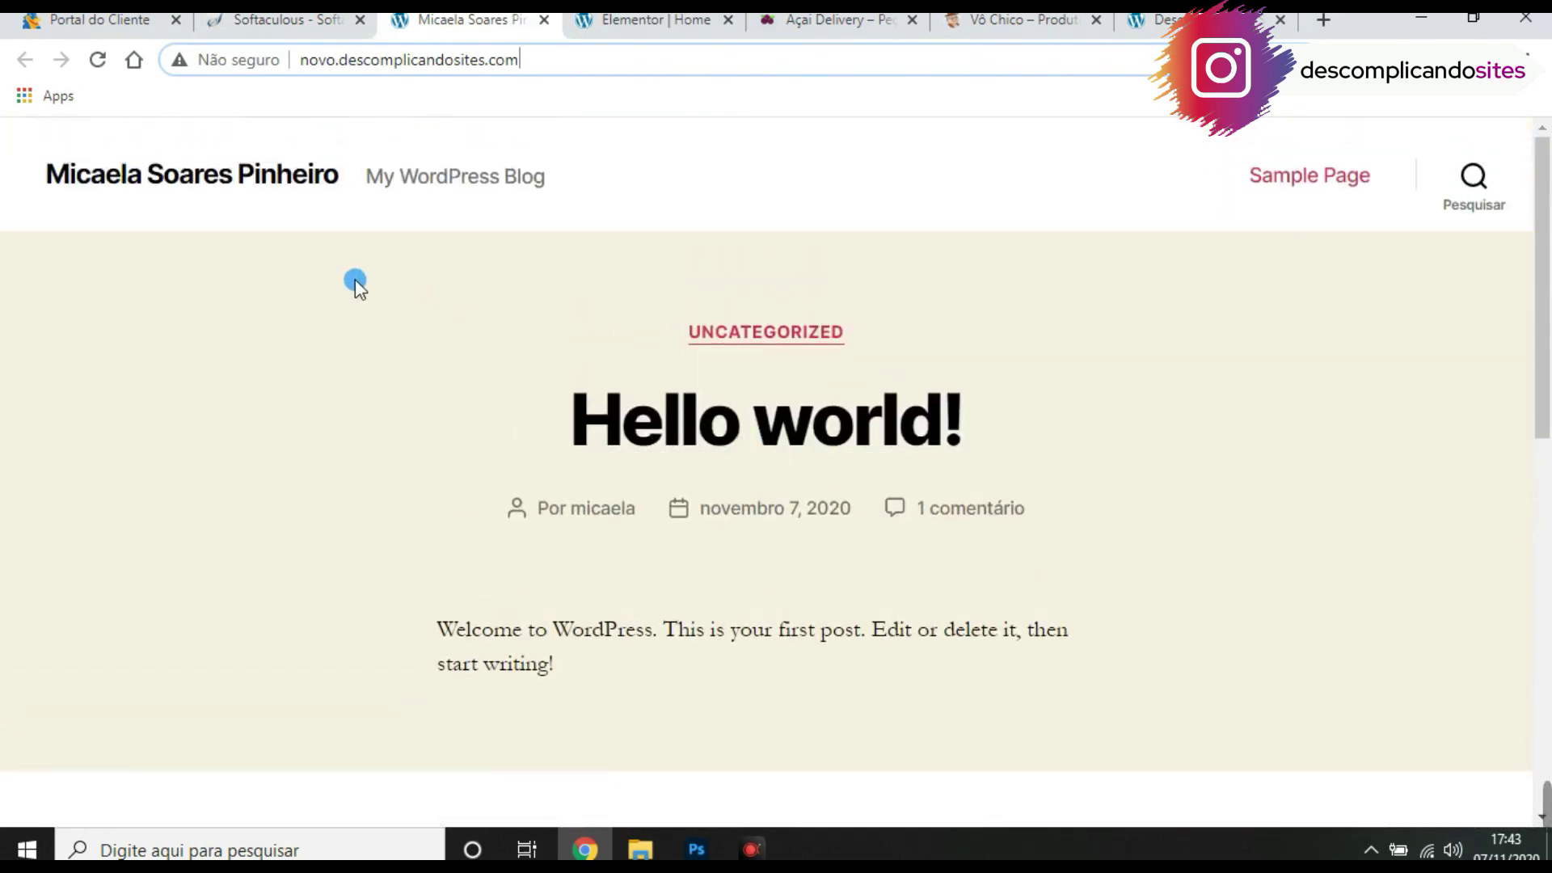
{"action": "left_click", "coordinate": [86, 33]}
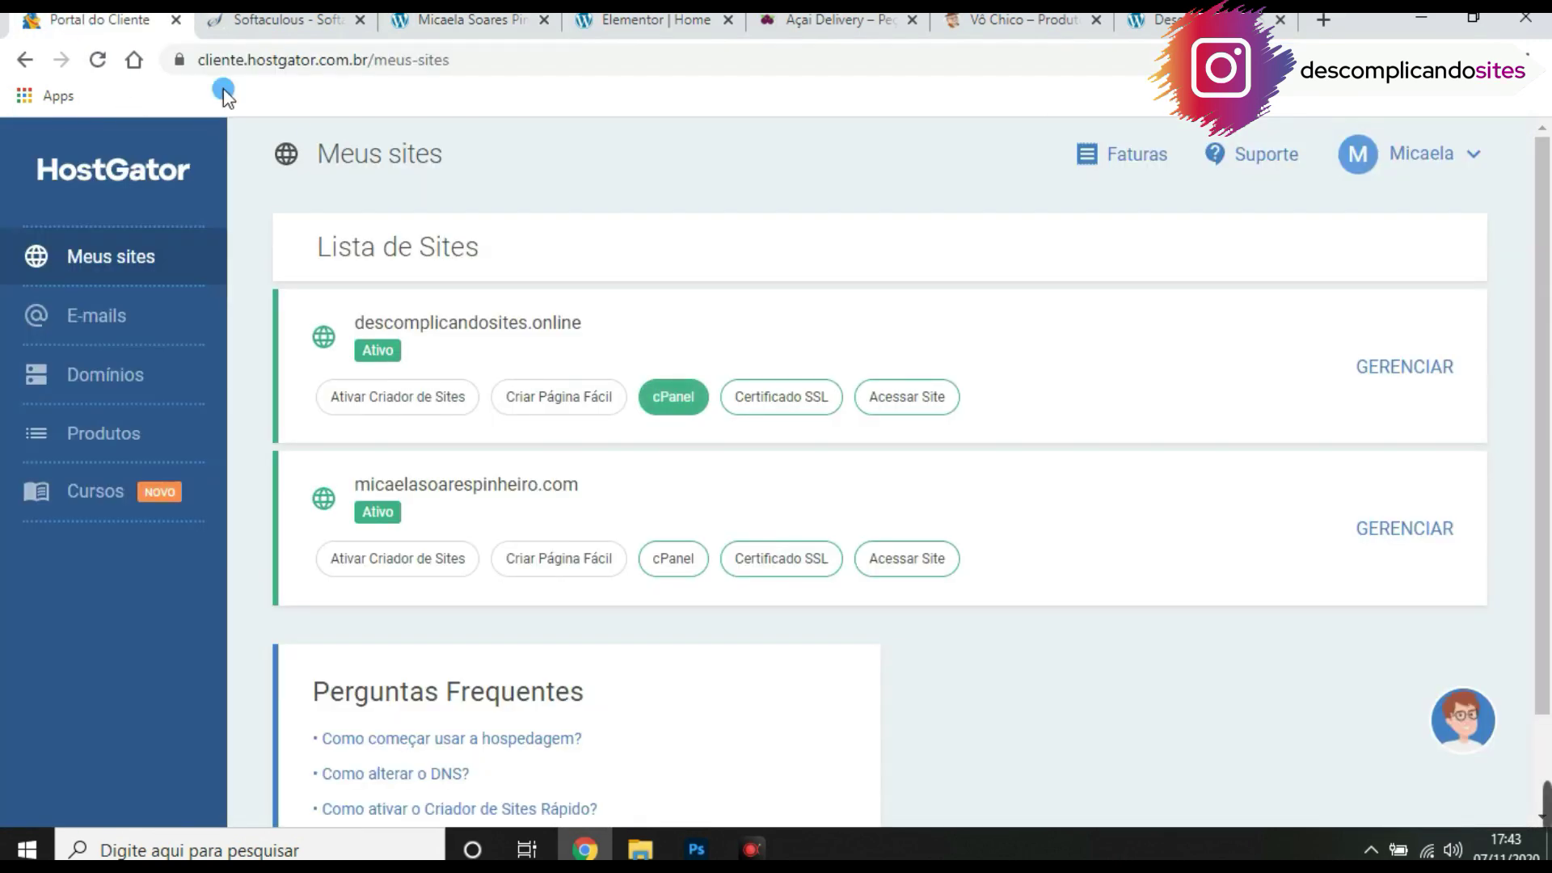
Step: Open cPanel's Gerenciador de arquivos and browse the home folder's site directories
{"action": "left_click", "coordinate": [652, 388]}
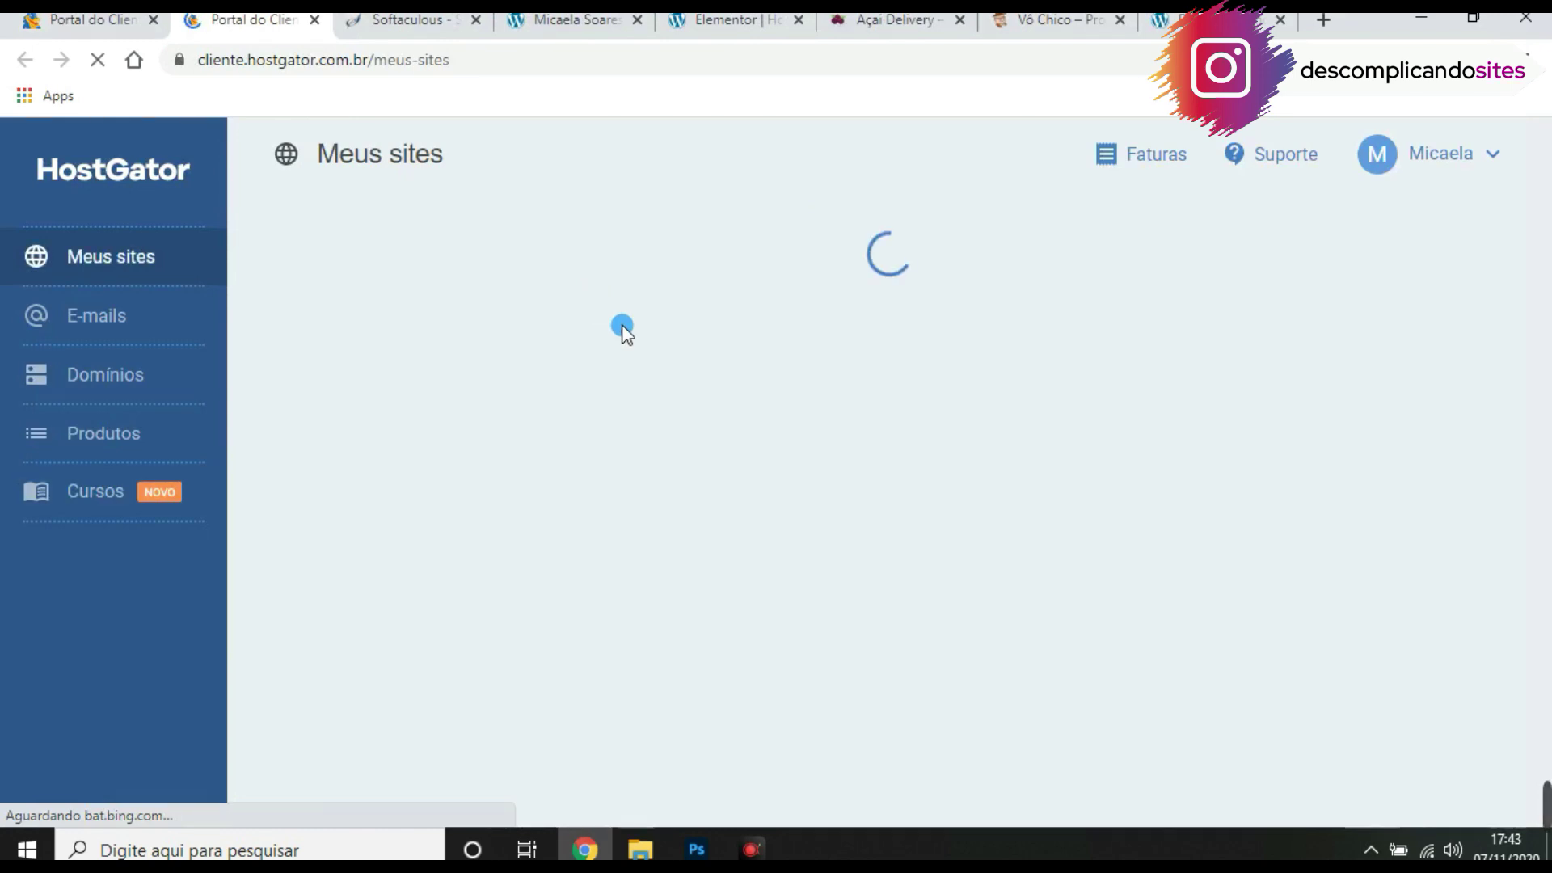
{"action": "left_click", "coordinate": [675, 401]}
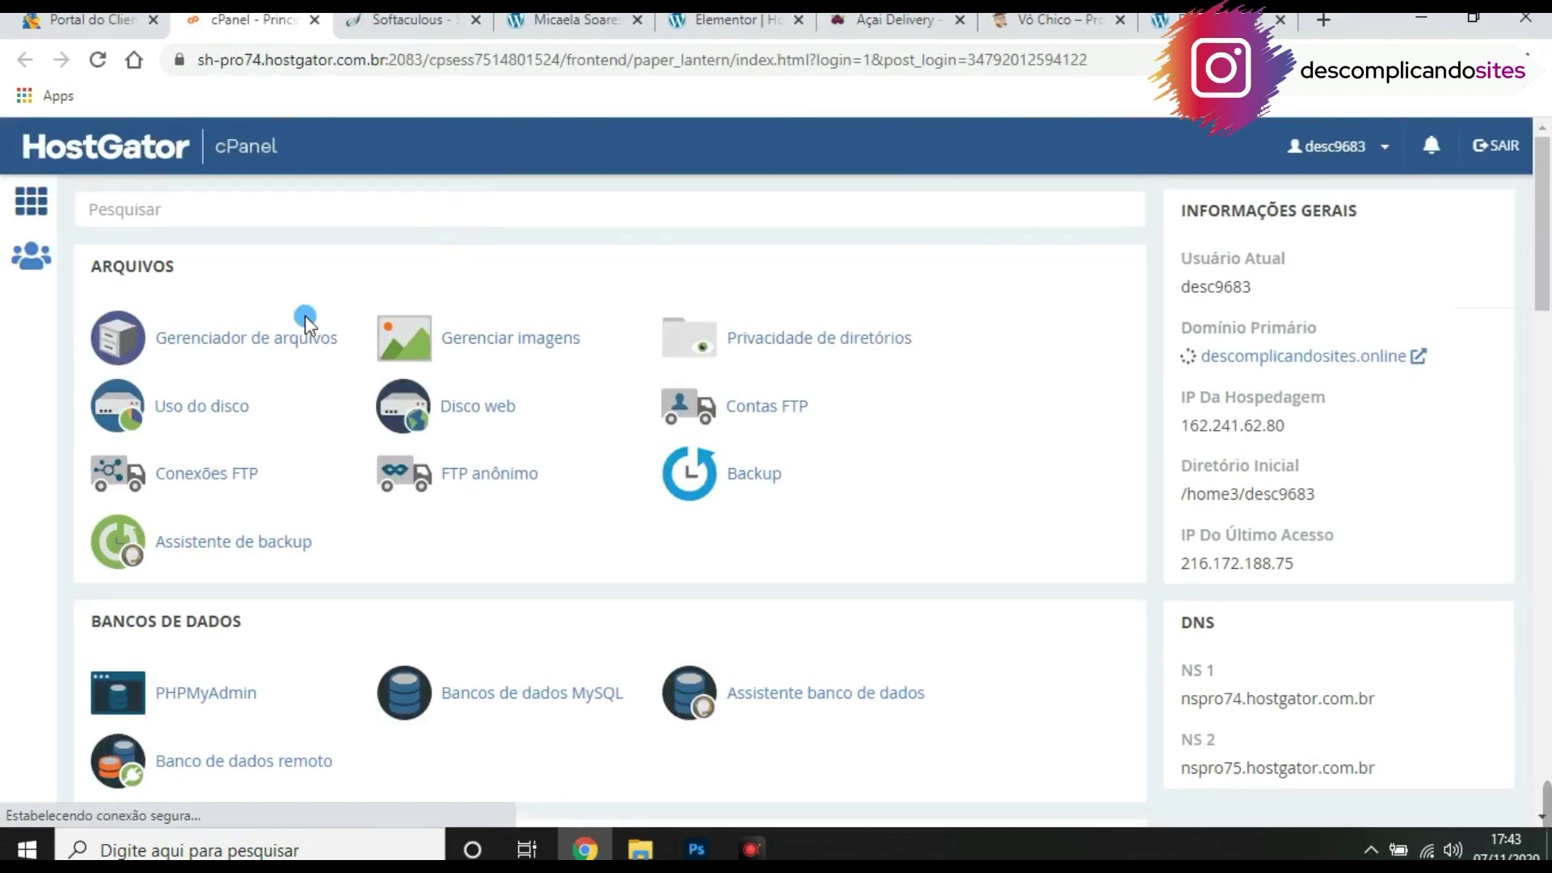
{"action": "left_click", "coordinate": [267, 338]}
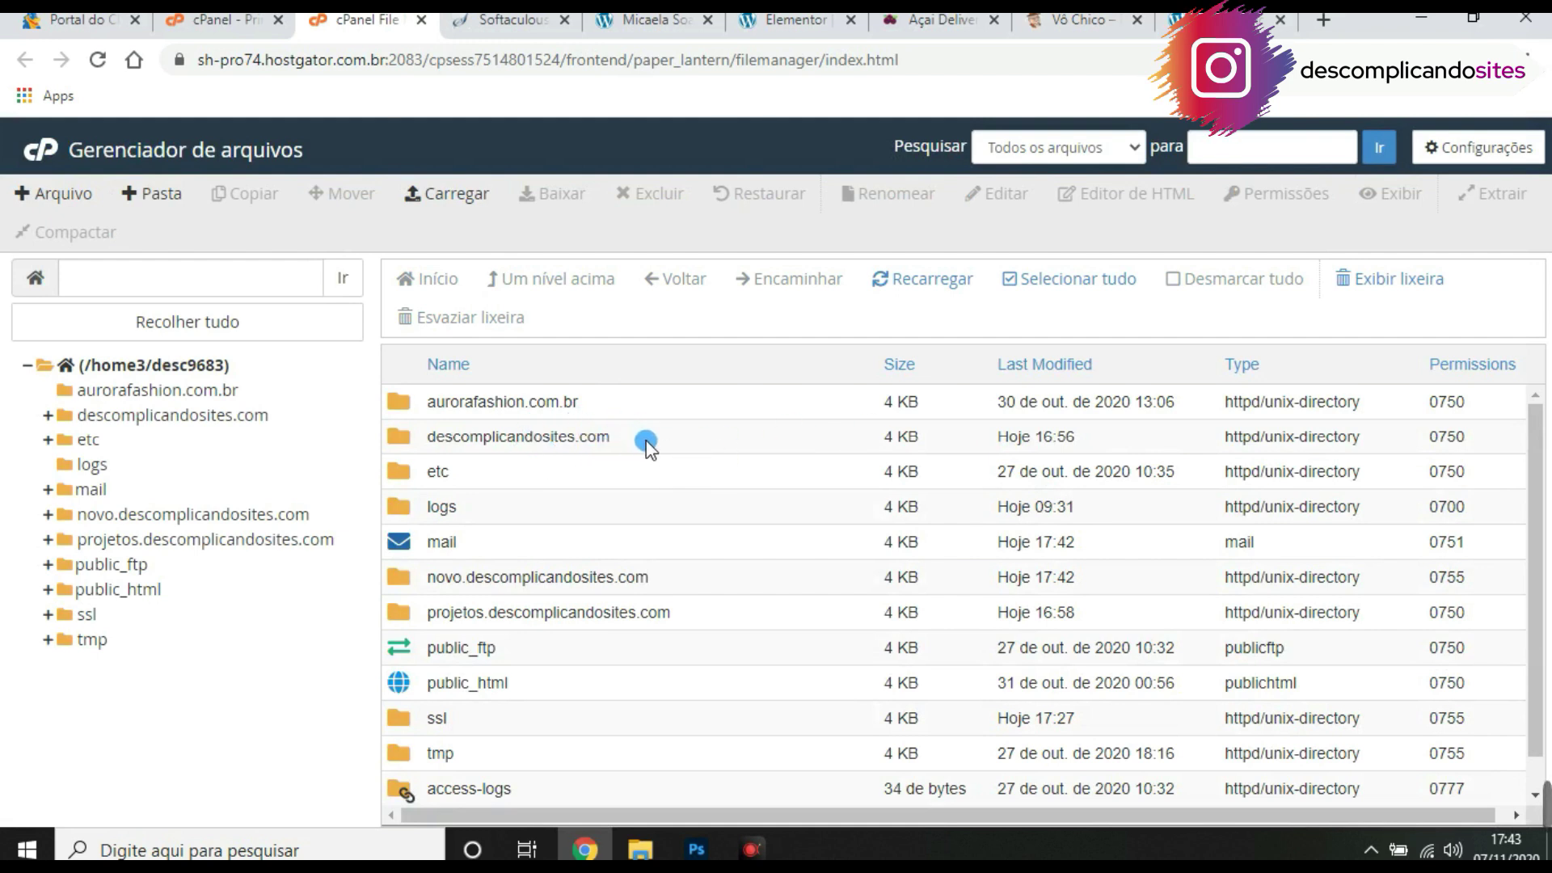
{"action": "left_click", "coordinate": [540, 446]}
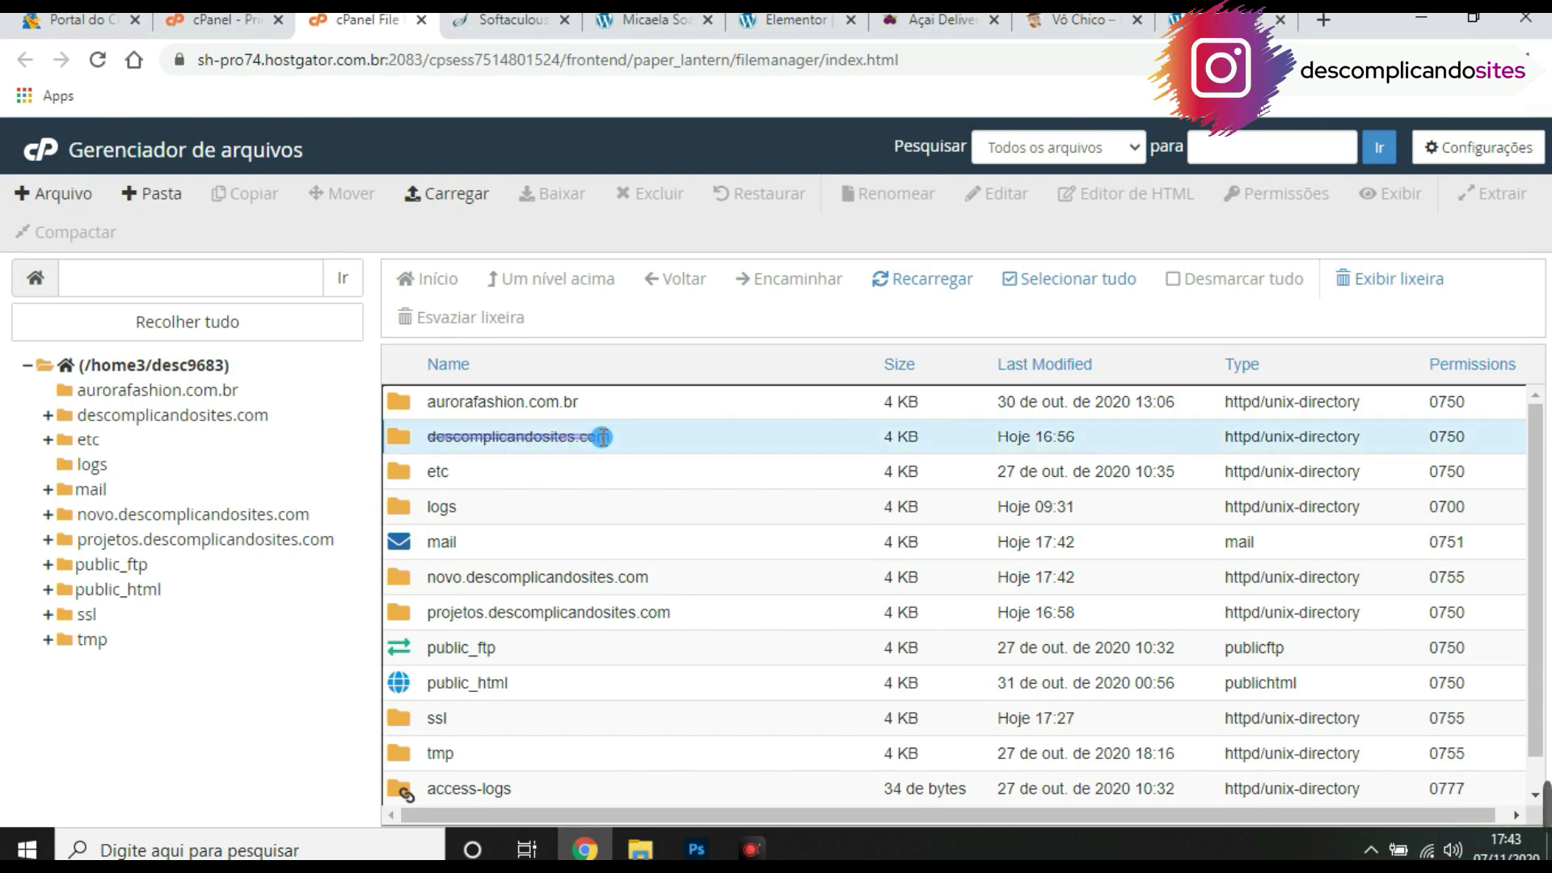
{"action": "left_click", "coordinate": [629, 441]}
{"action": "left_click", "coordinate": [303, 636]}
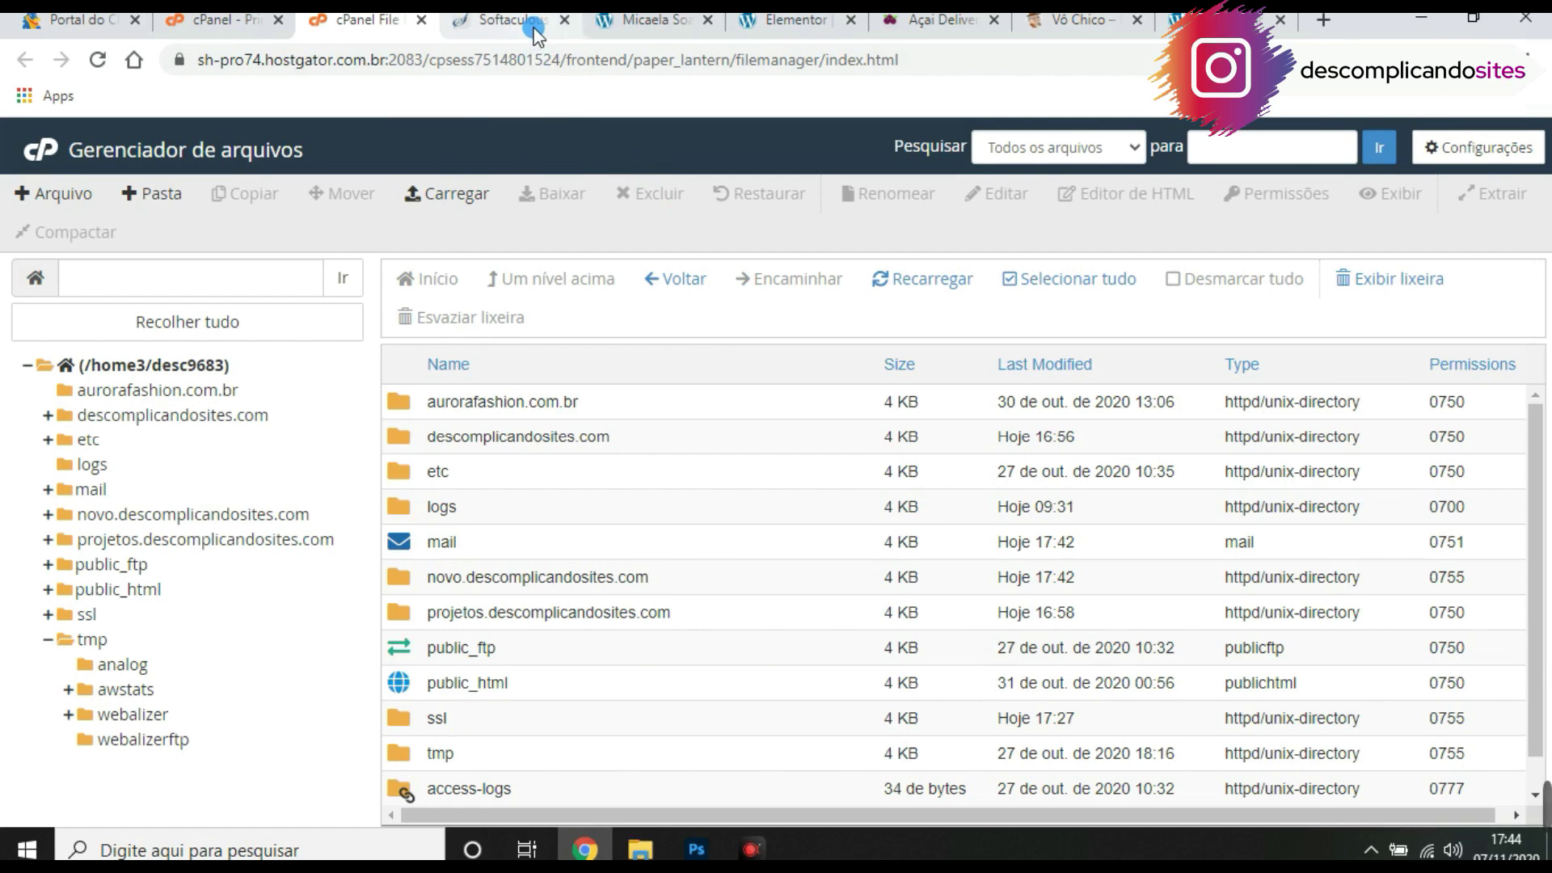
Step: Check the vochico folder in the Vô Chico site address, then return to File Manager
{"action": "left_click", "coordinate": [1039, 21]}
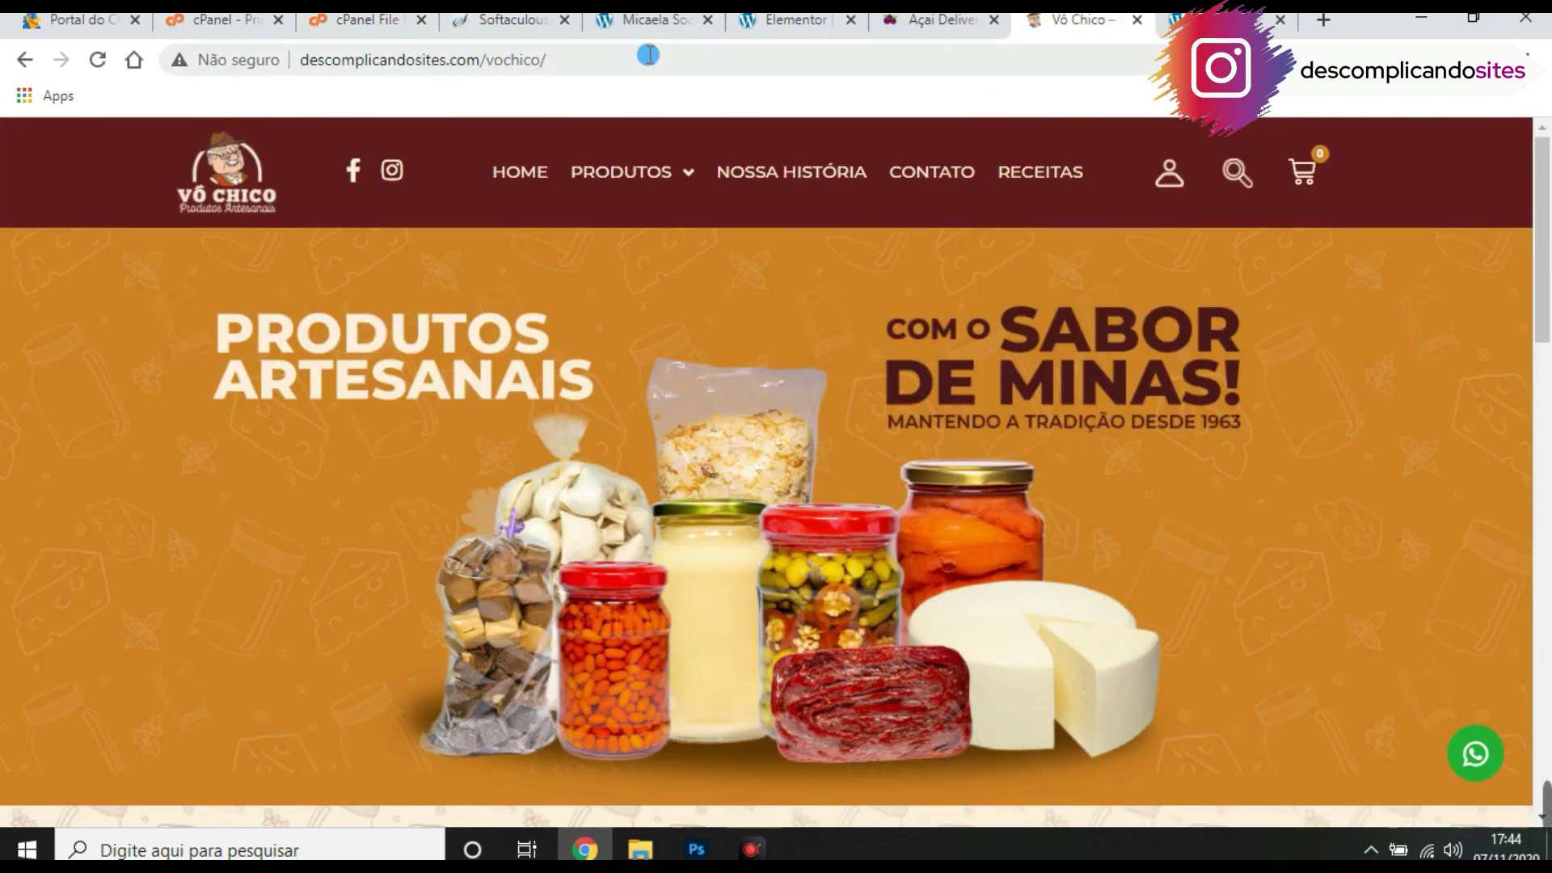
{"action": "left_click_drag", "start_coordinate": [486, 59], "coordinate": [558, 61]}
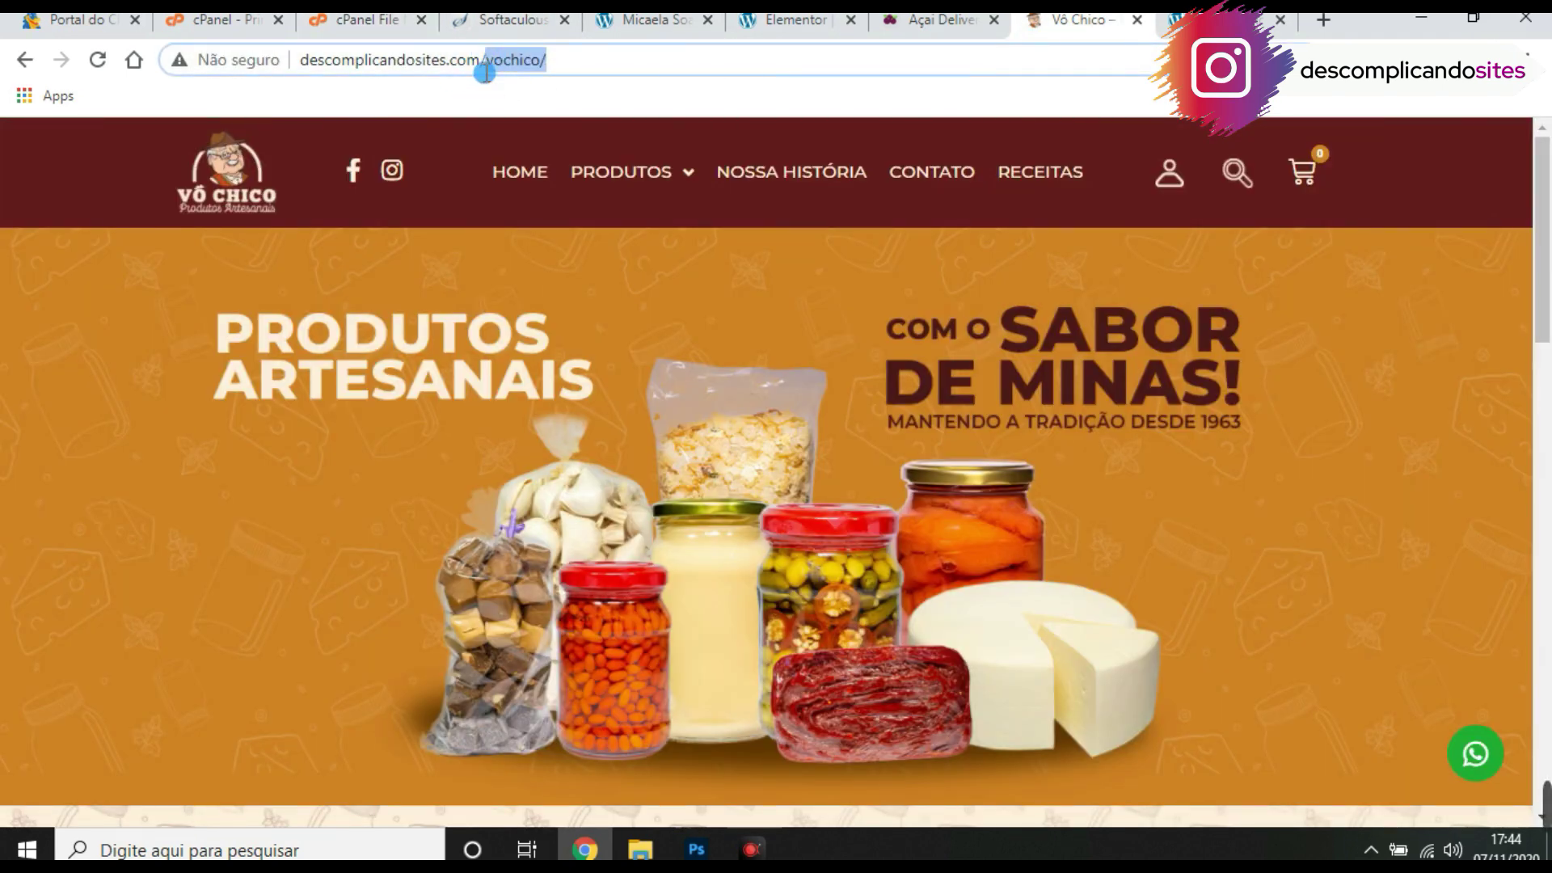
{"action": "left_click", "coordinate": [394, 24]}
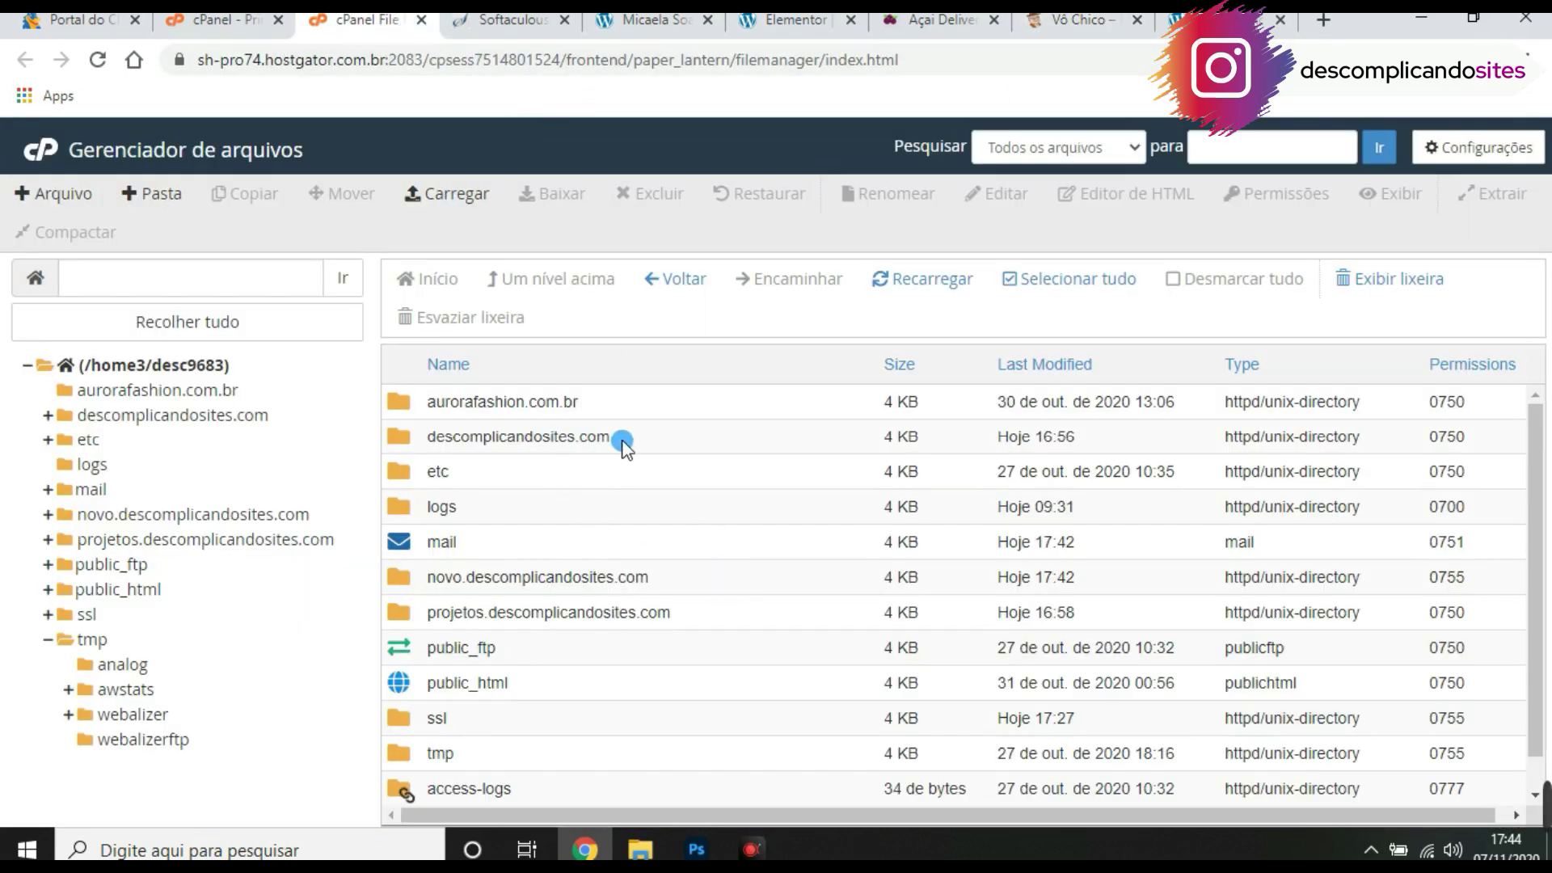
Step: Go back to cPanel home and open WordPress in the Softaculous Apps Installer
{"action": "left_click", "coordinate": [477, 29]}
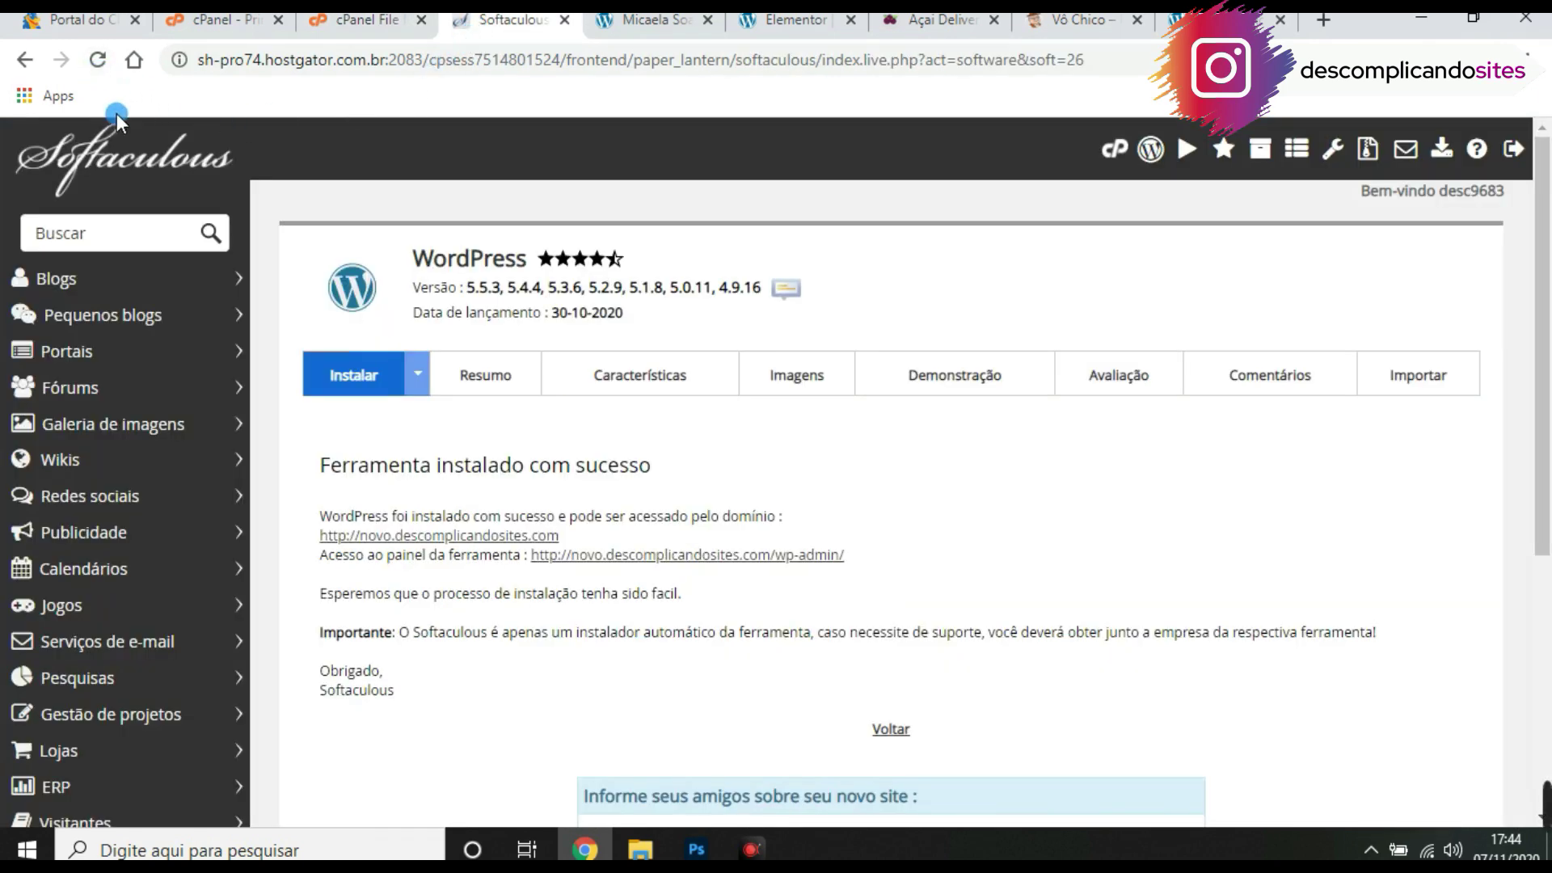
{"action": "left_click", "coordinate": [18, 58]}
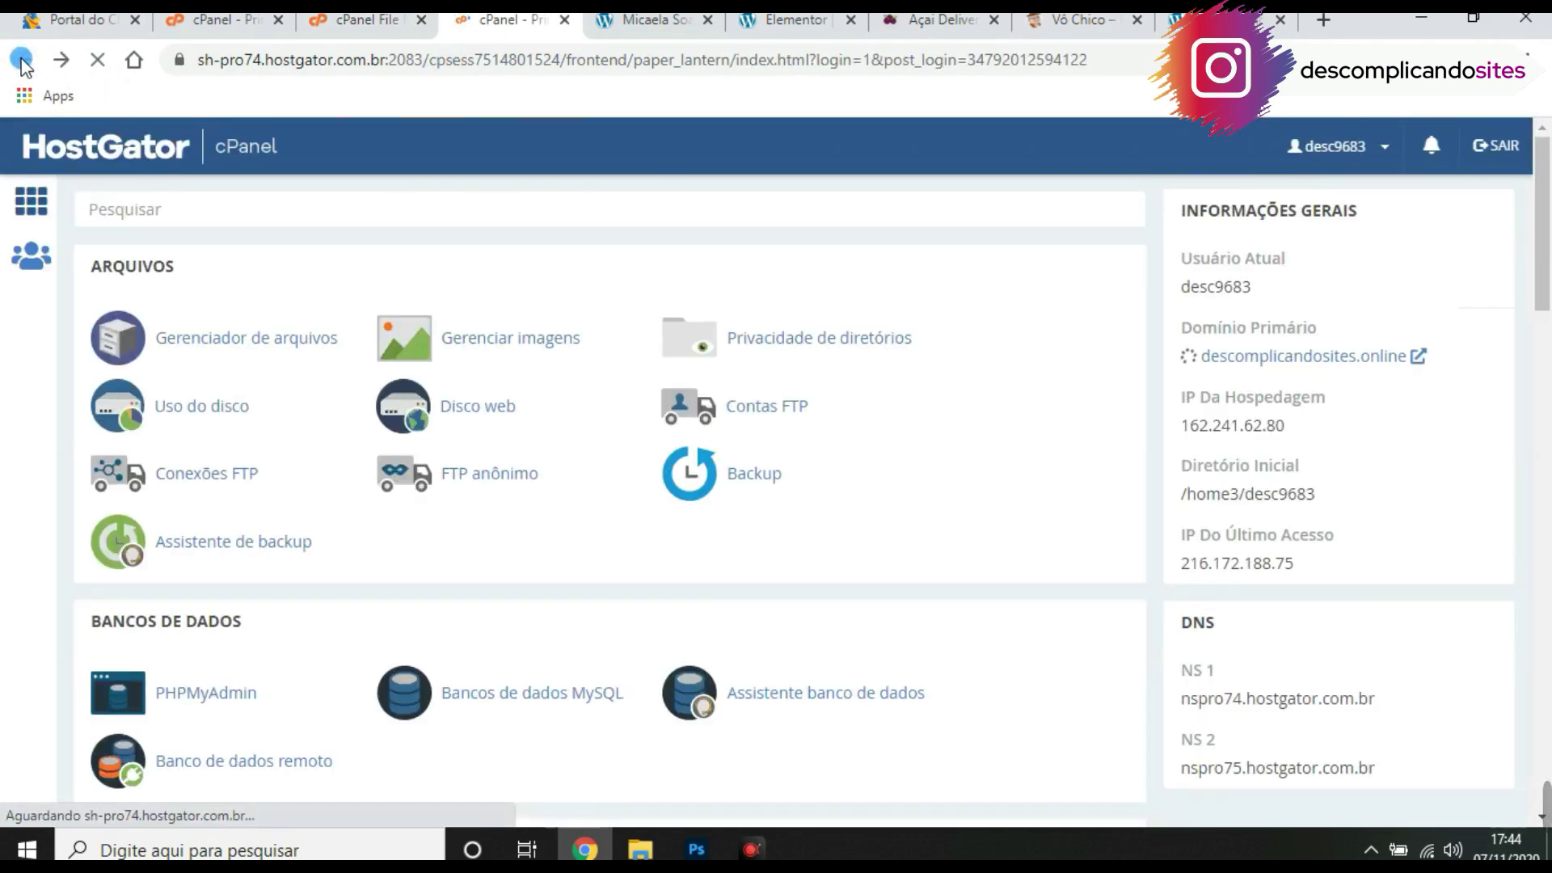
{"action": "scroll", "coordinate": [236, 514], "scroll_direction": "down", "scroll_amount": 20}
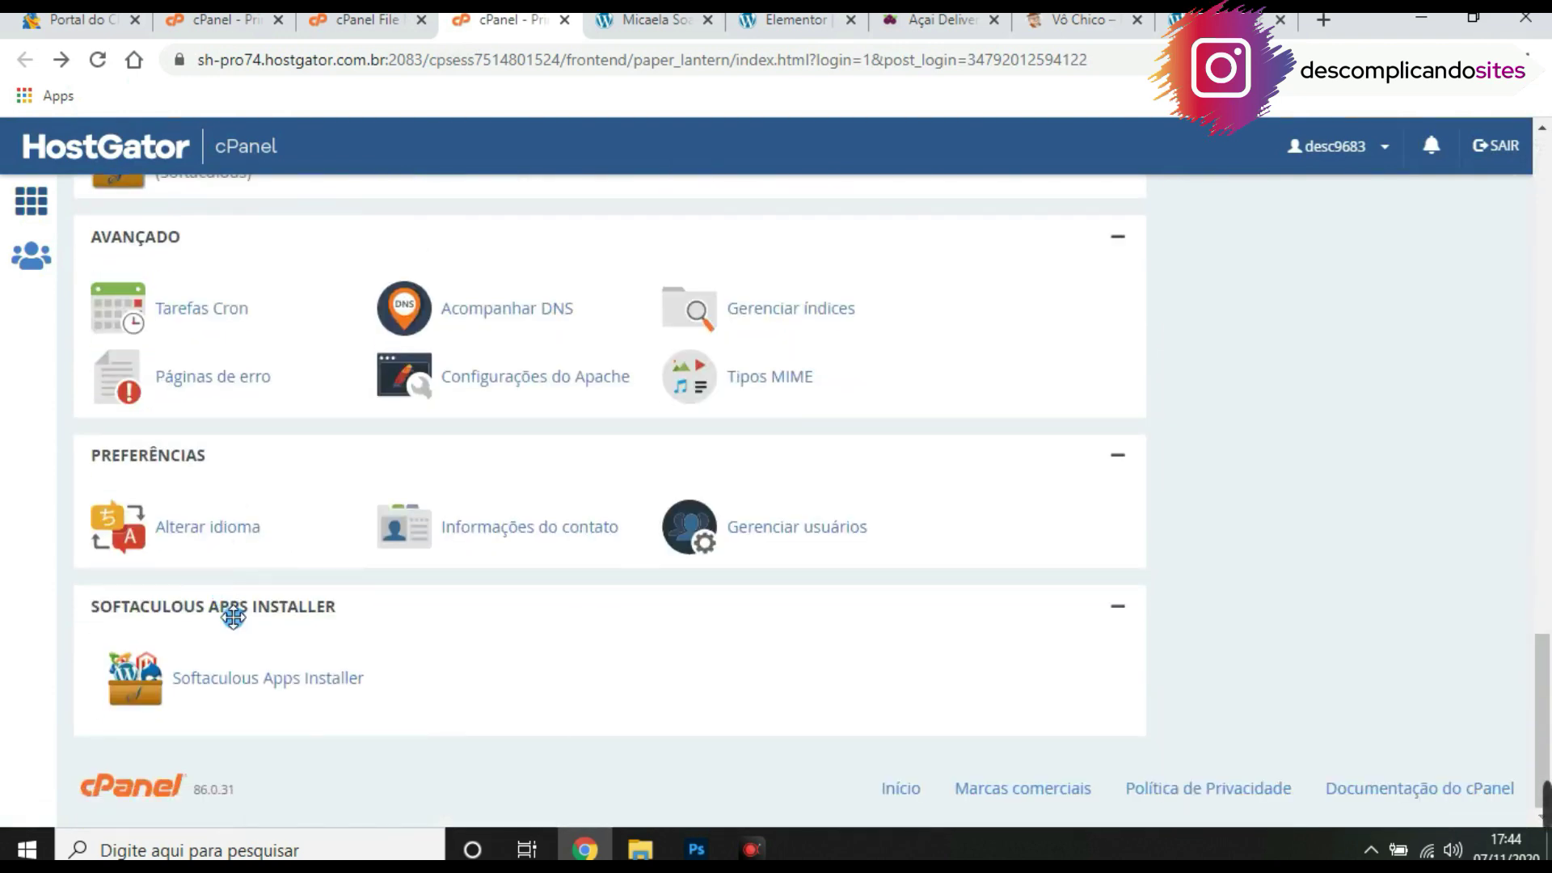
{"action": "scroll", "coordinate": [231, 685], "scroll_direction": "down", "scroll_amount": 2}
{"action": "left_click", "coordinate": [162, 534]}
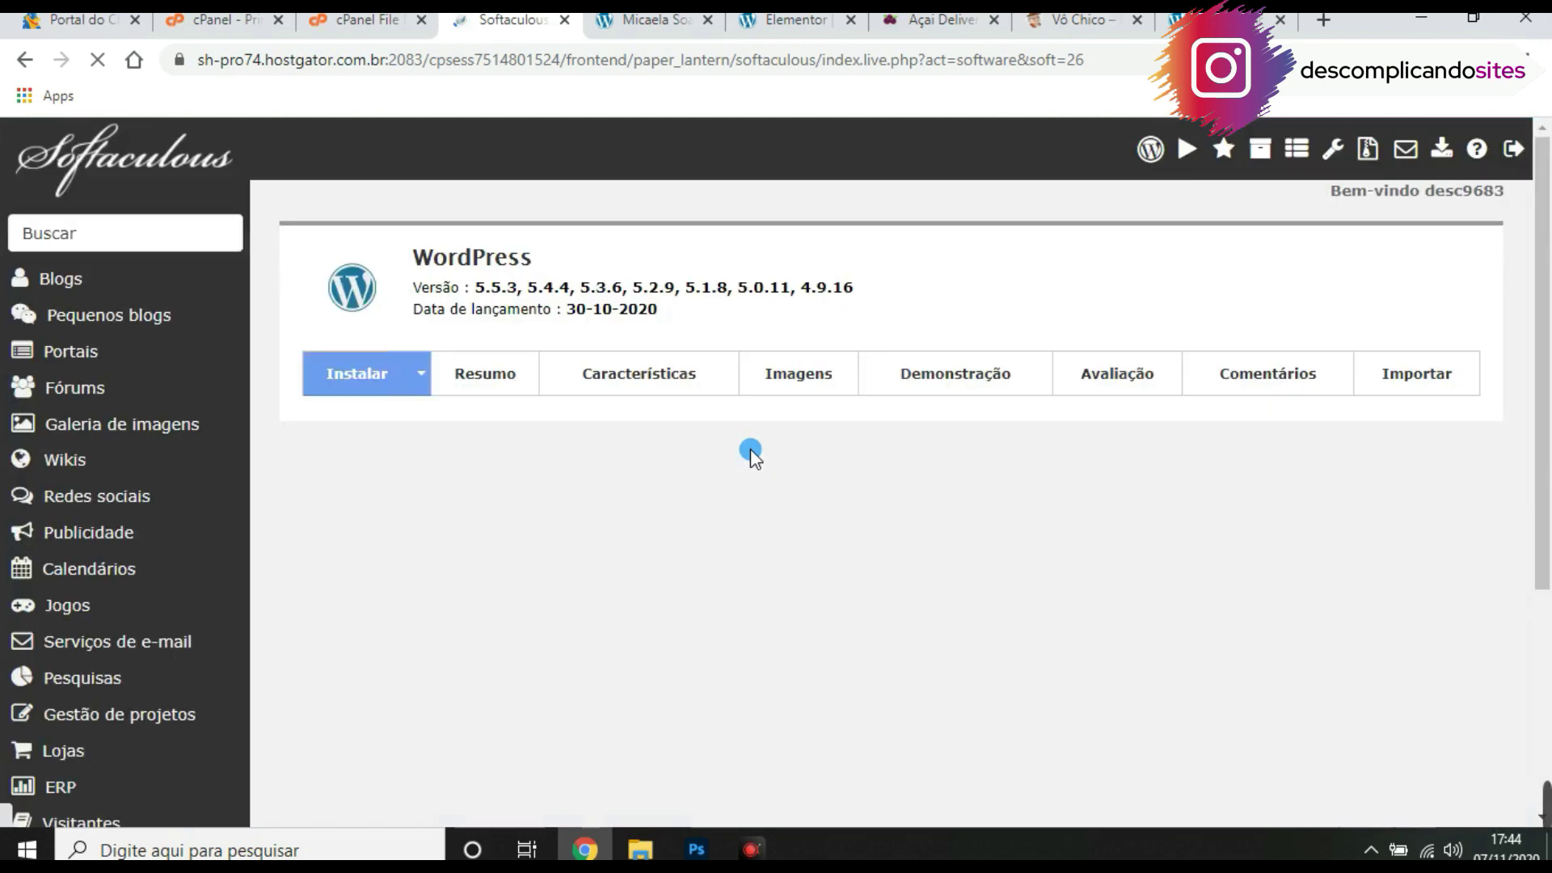
{"action": "scroll", "coordinate": [1002, 566], "scroll_direction": "down", "scroll_amount": 3}
{"action": "scroll", "coordinate": [1005, 572], "scroll_direction": "up", "scroll_amount": 1}
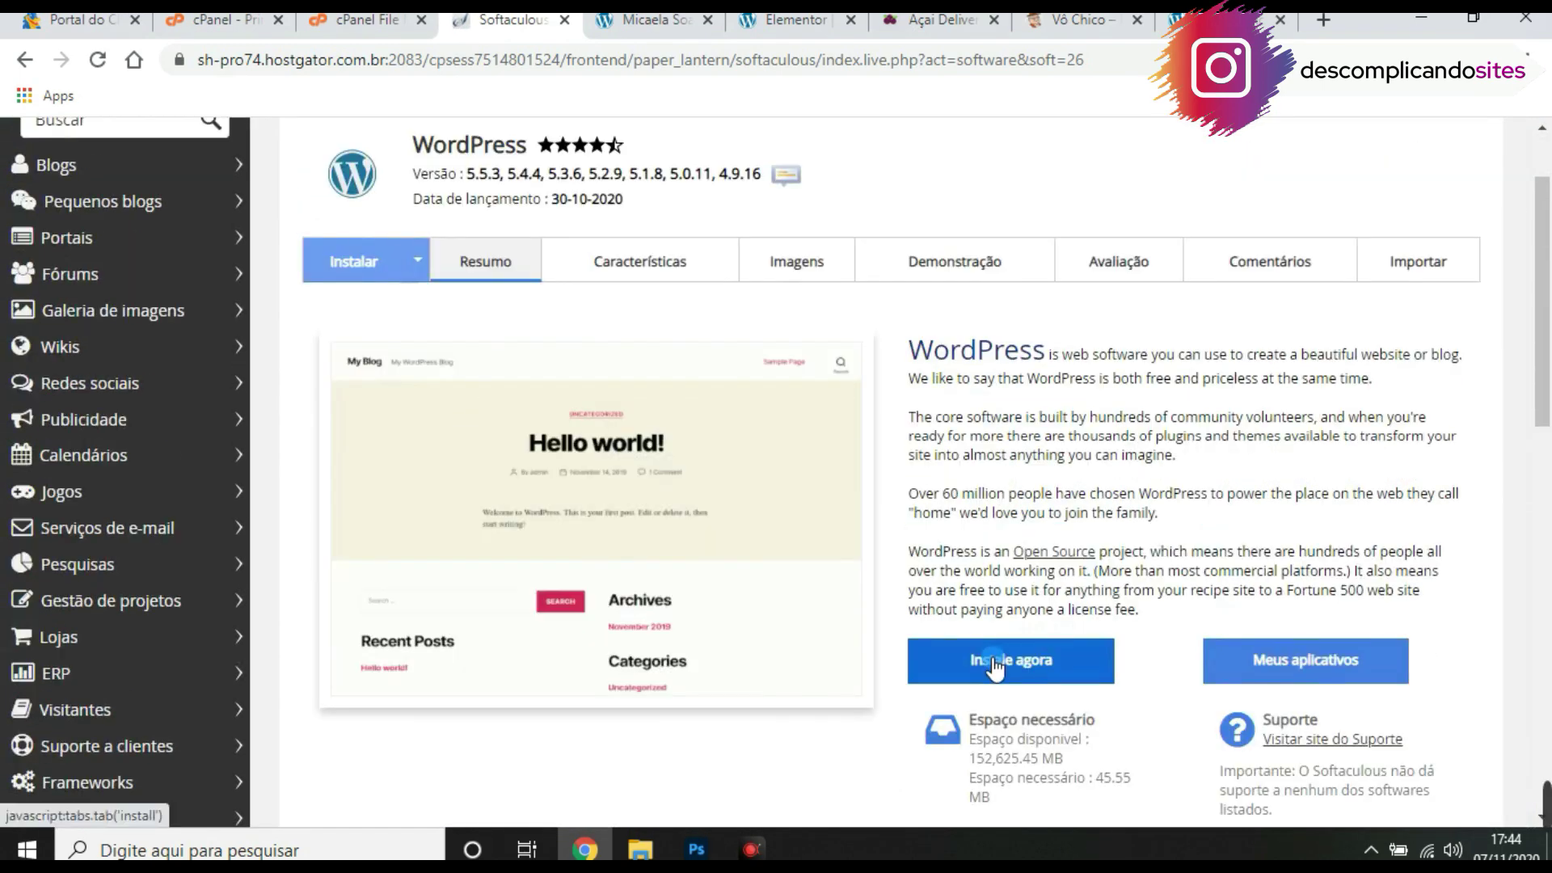
{"action": "left_click", "coordinate": [1005, 664]}
{"action": "left_click", "coordinate": [1067, 505]}
{"action": "left_click", "coordinate": [1019, 480]}
{"action": "left_click", "coordinate": [1058, 507]}
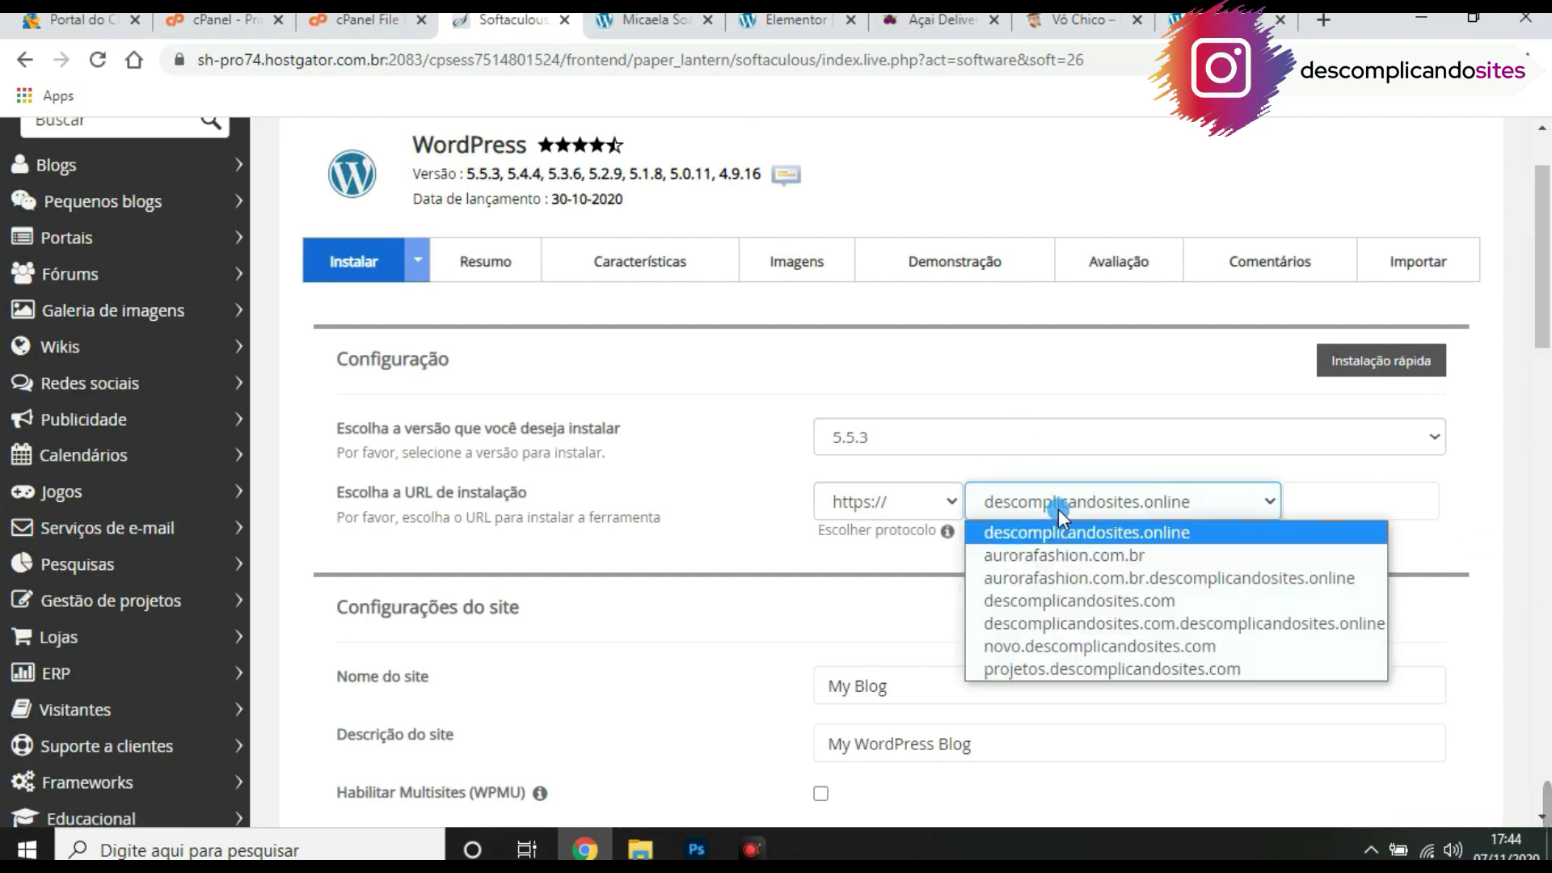
{"action": "left_click", "coordinate": [1104, 599]}
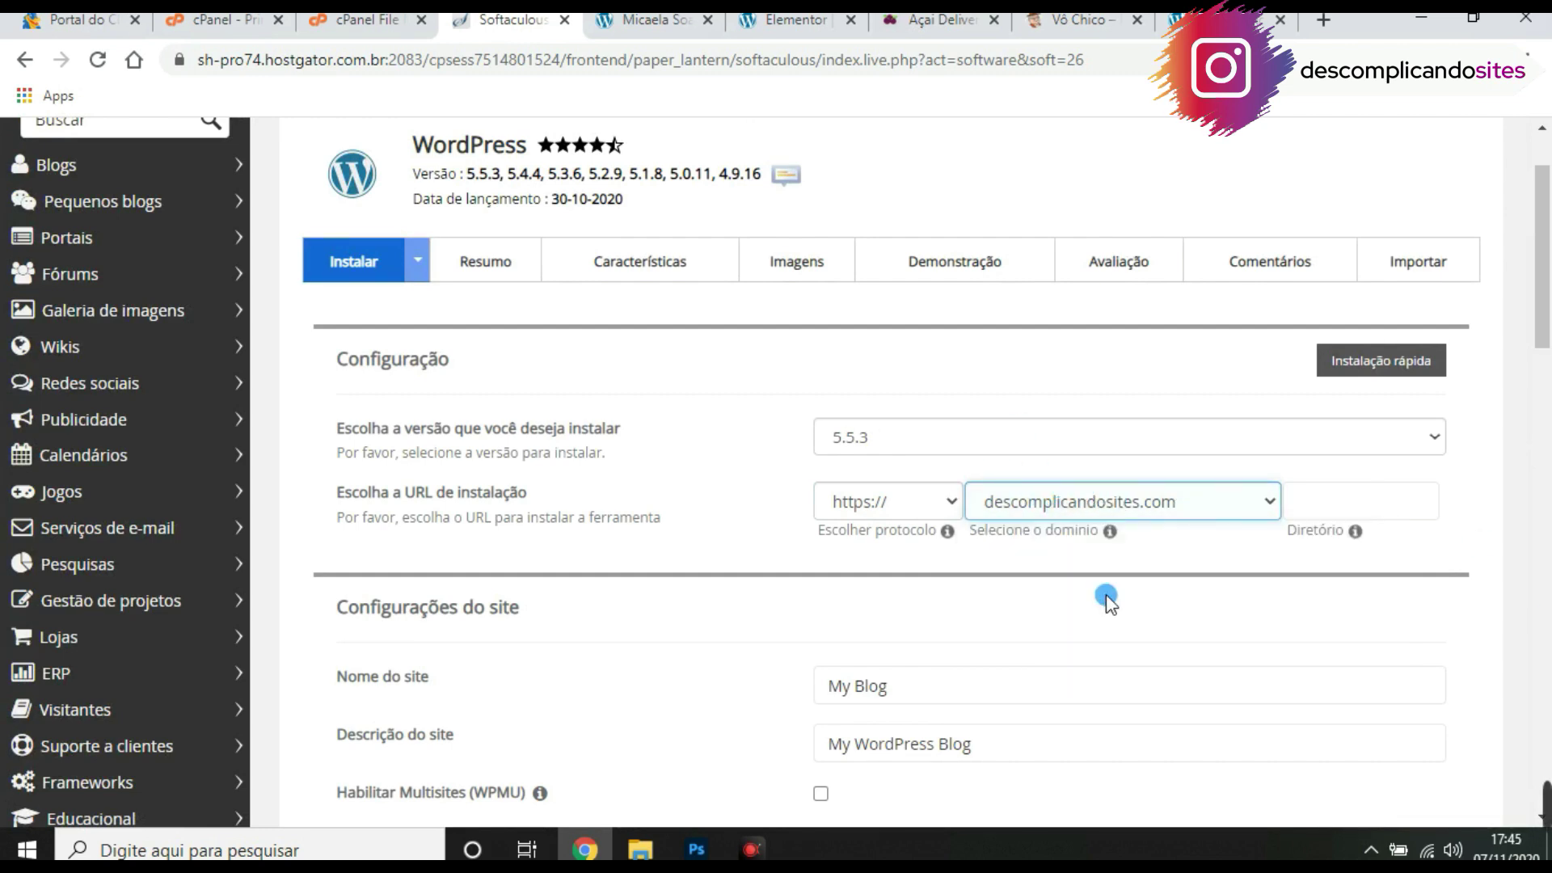
{"action": "left_click", "coordinate": [940, 505]}
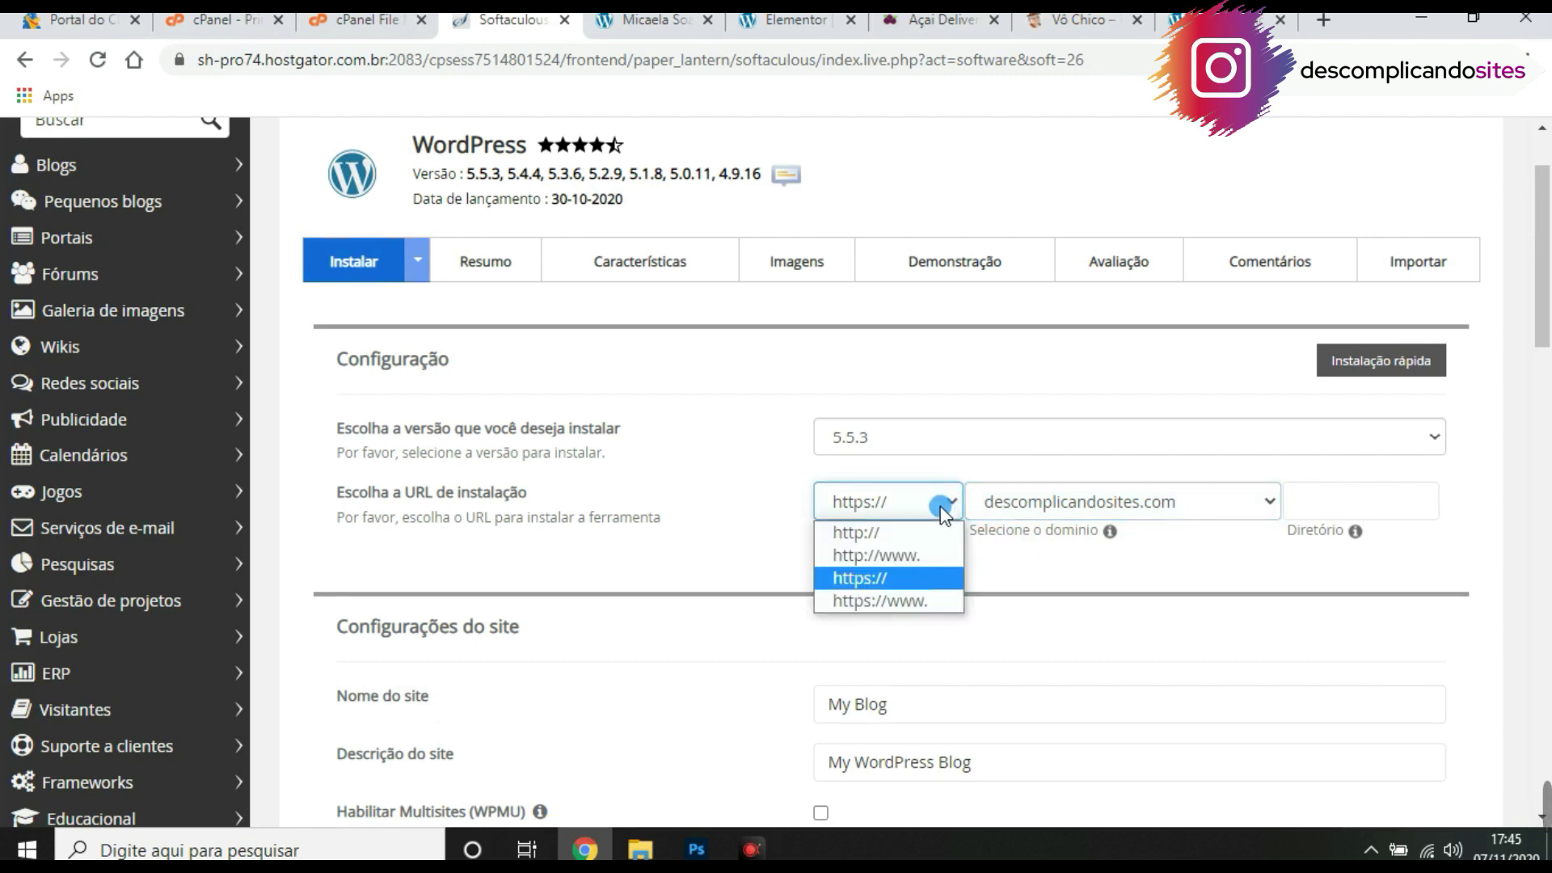
{"action": "left_click", "coordinate": [855, 530]}
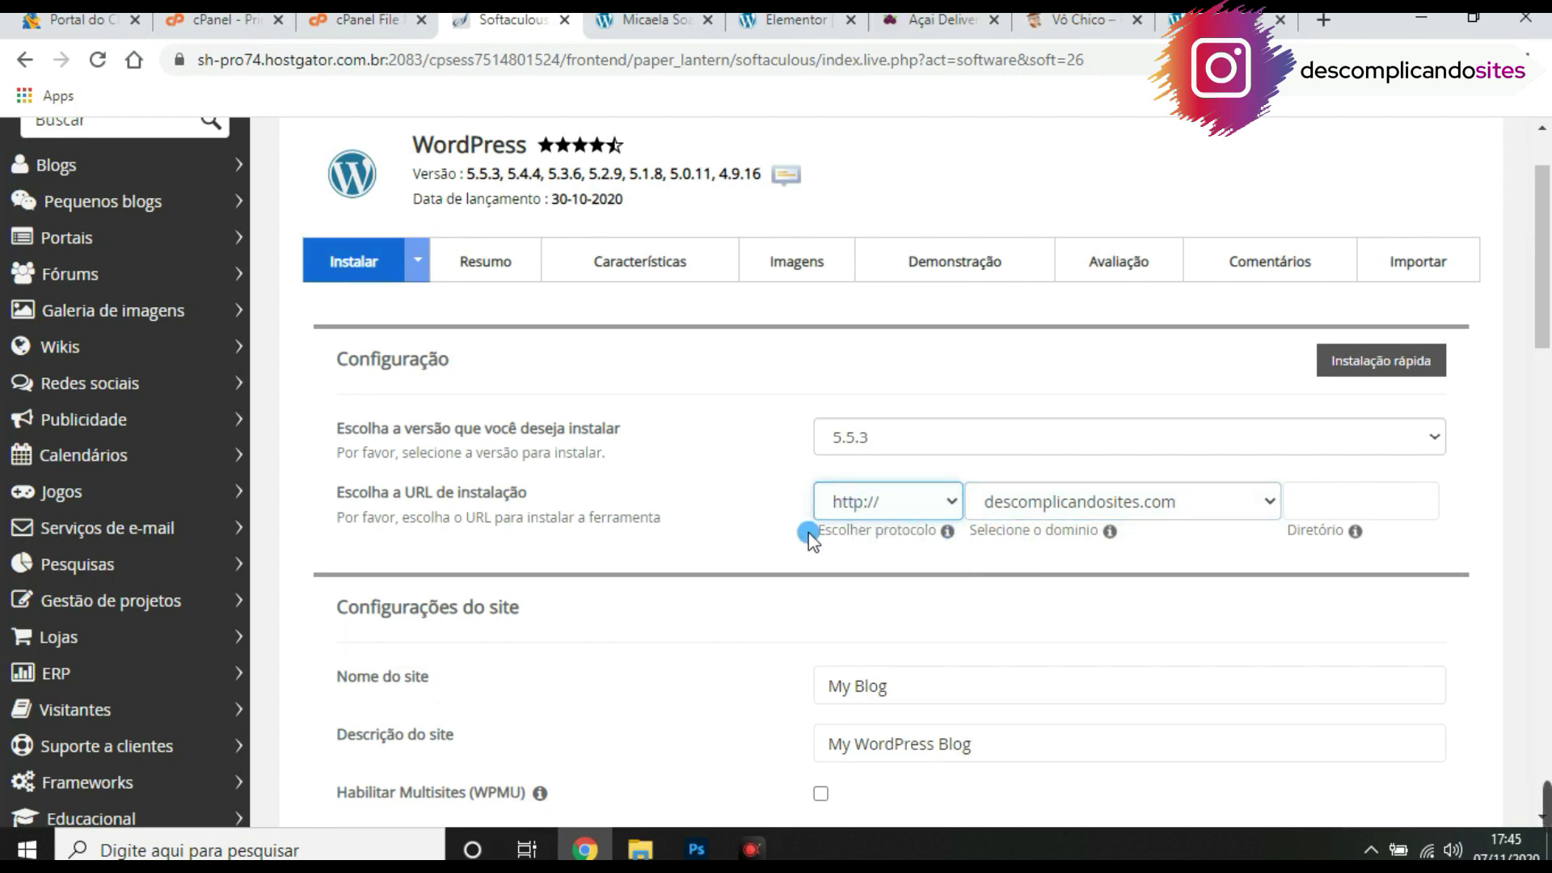
Step: Set the installation directory to diretorio
{"action": "left_click", "coordinate": [1296, 501]}
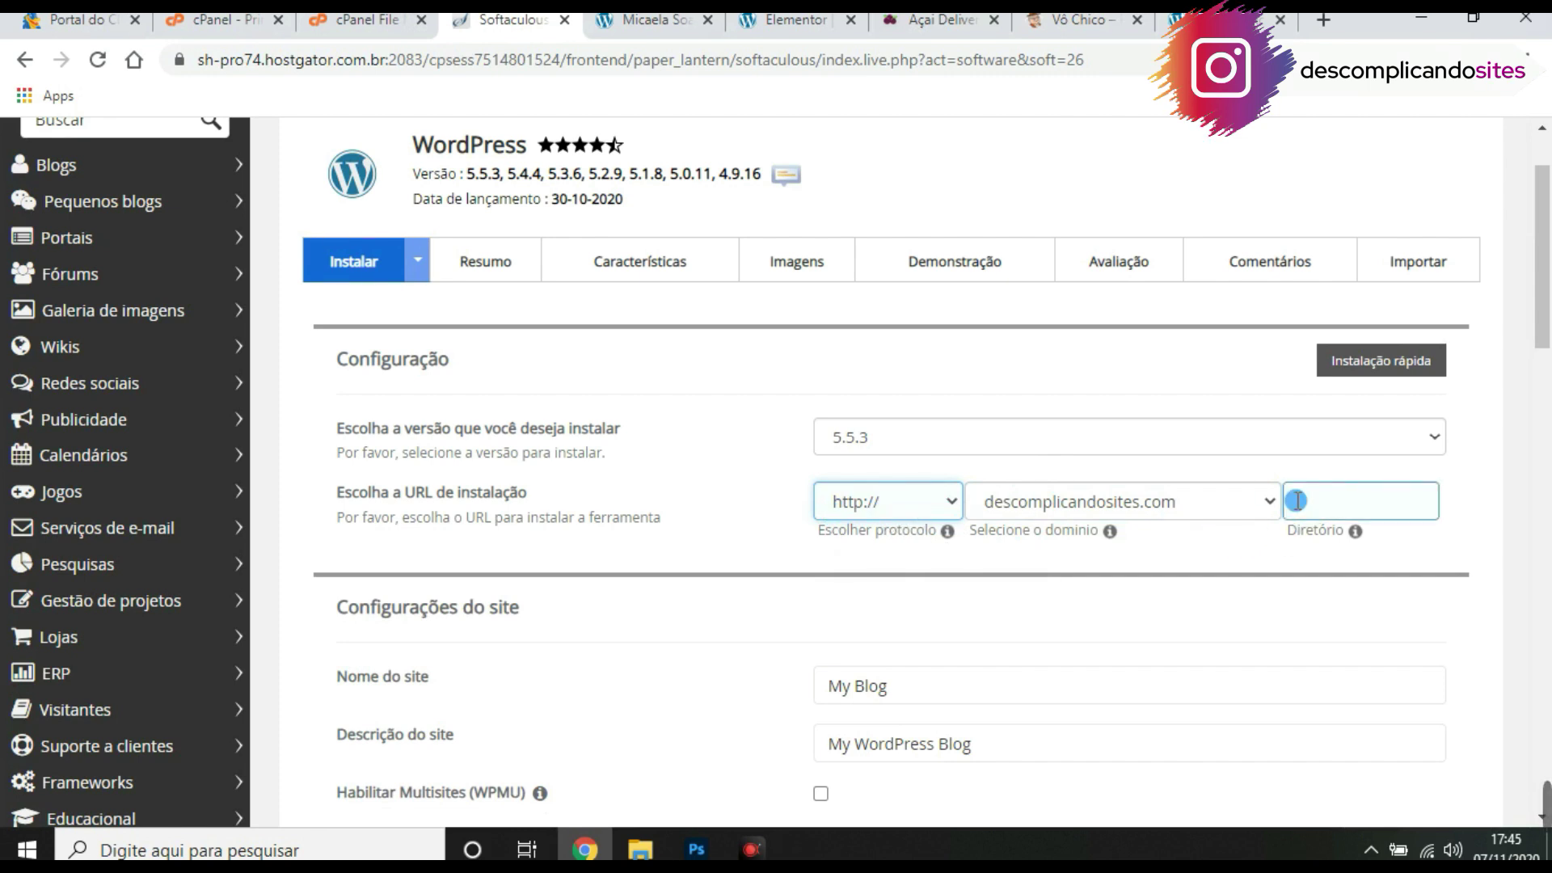
{"action": "left_click", "coordinate": [1296, 501]}
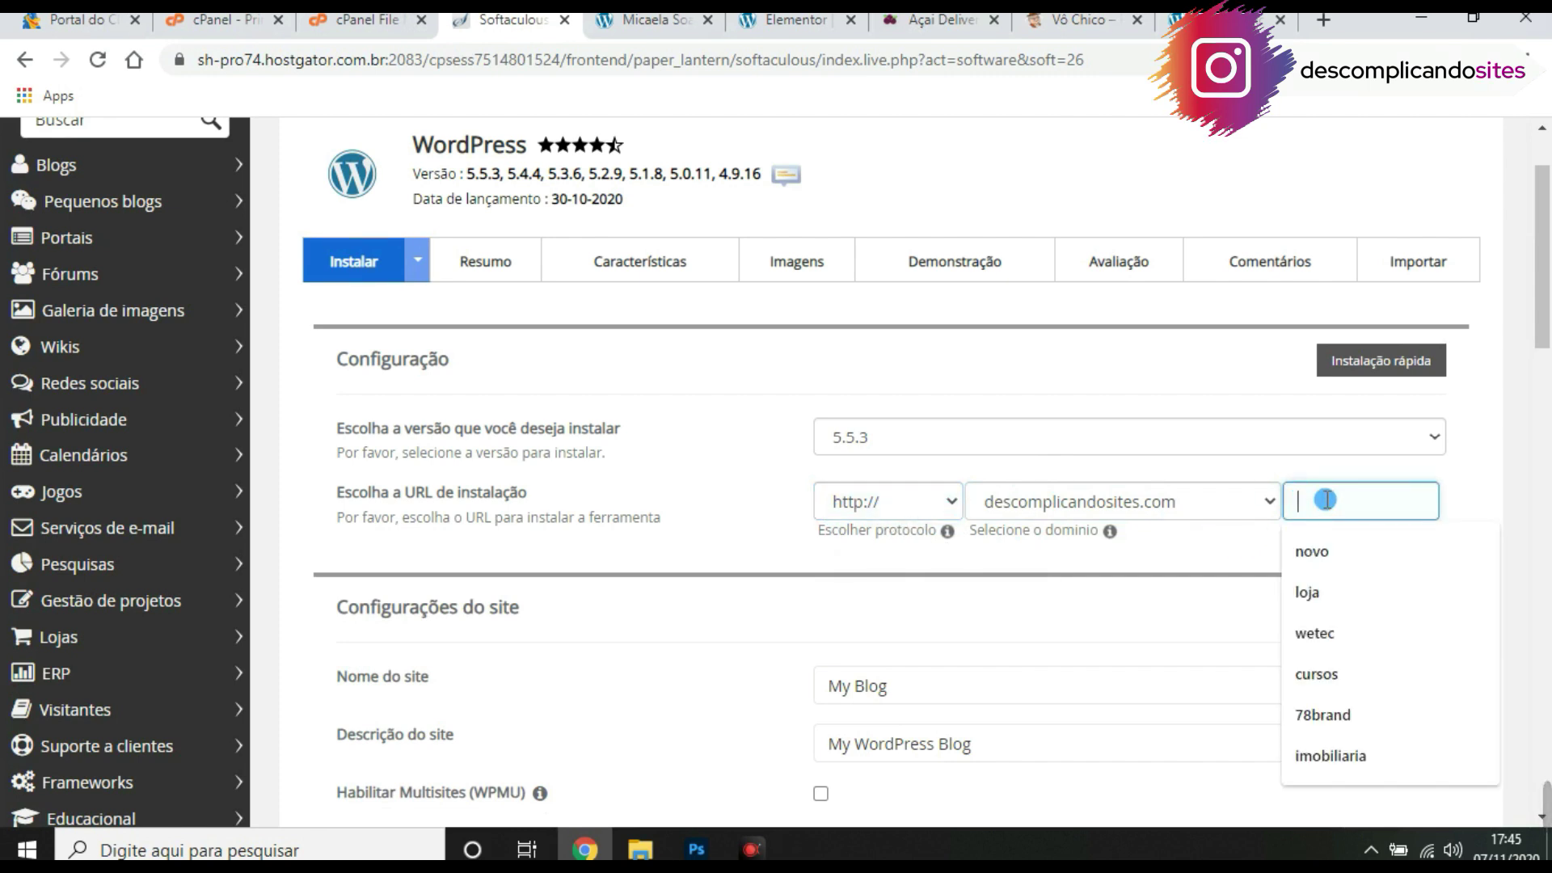
{"action": "left_click", "coordinate": [1483, 466]}
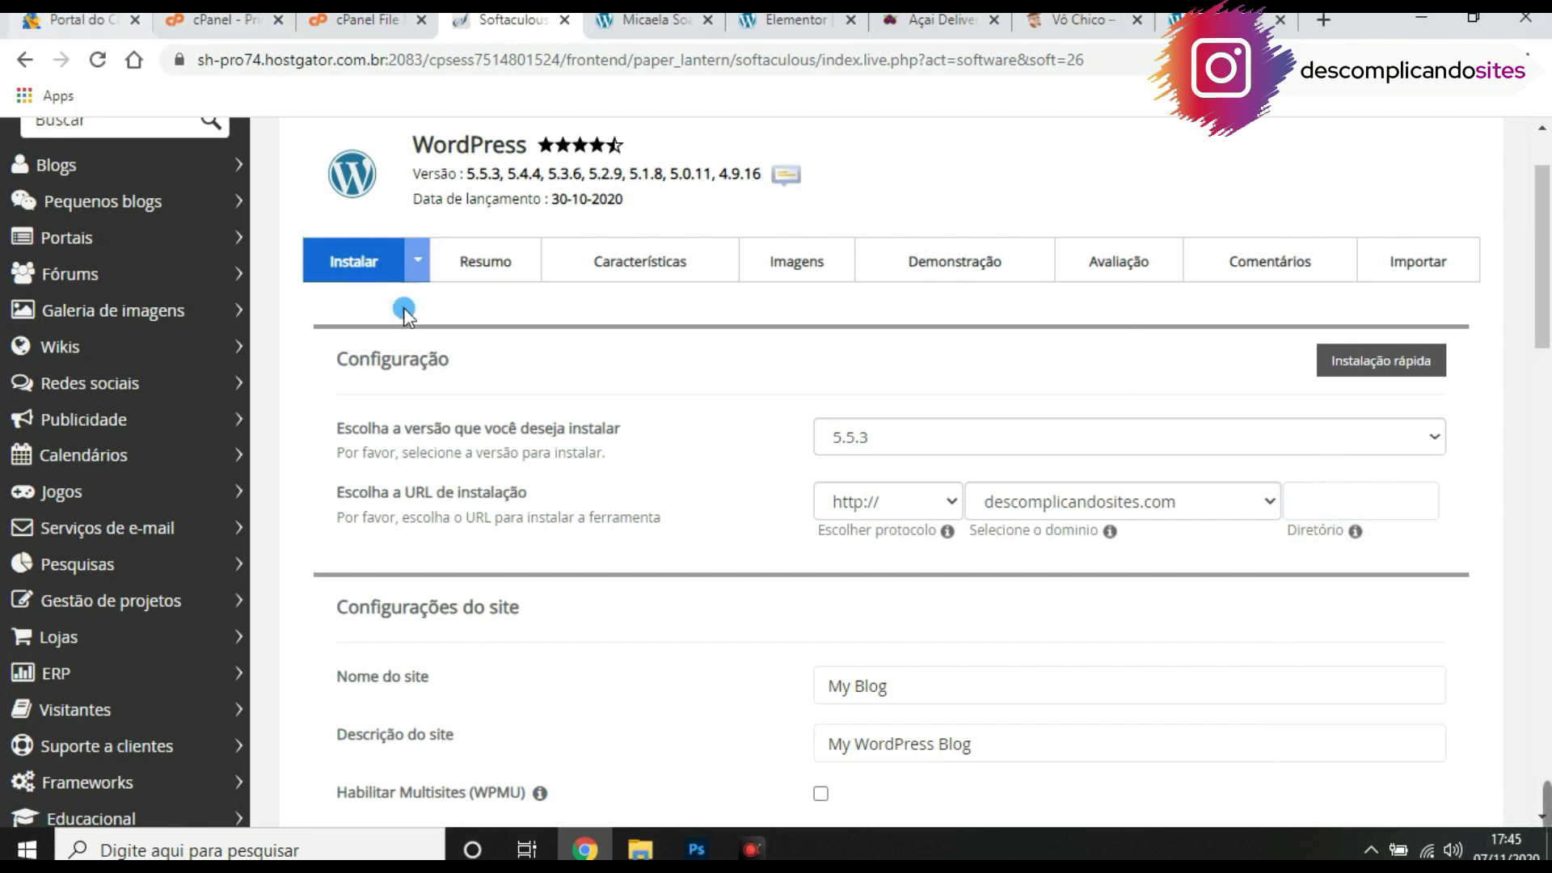
{"action": "left_click", "coordinate": [1337, 504]}
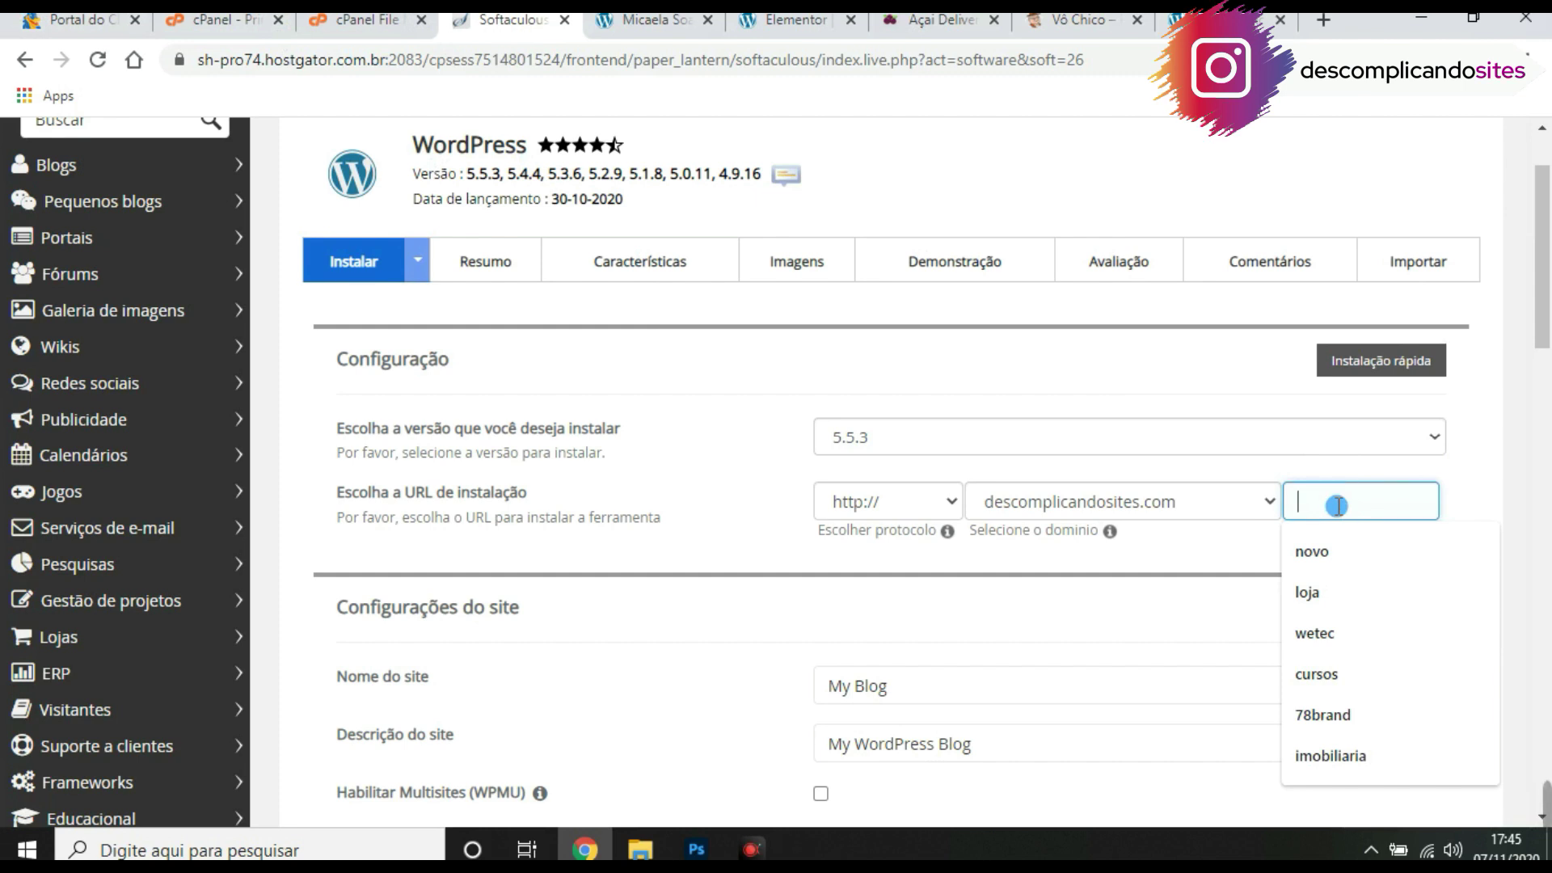
{"action": "type", "text": "novo"}
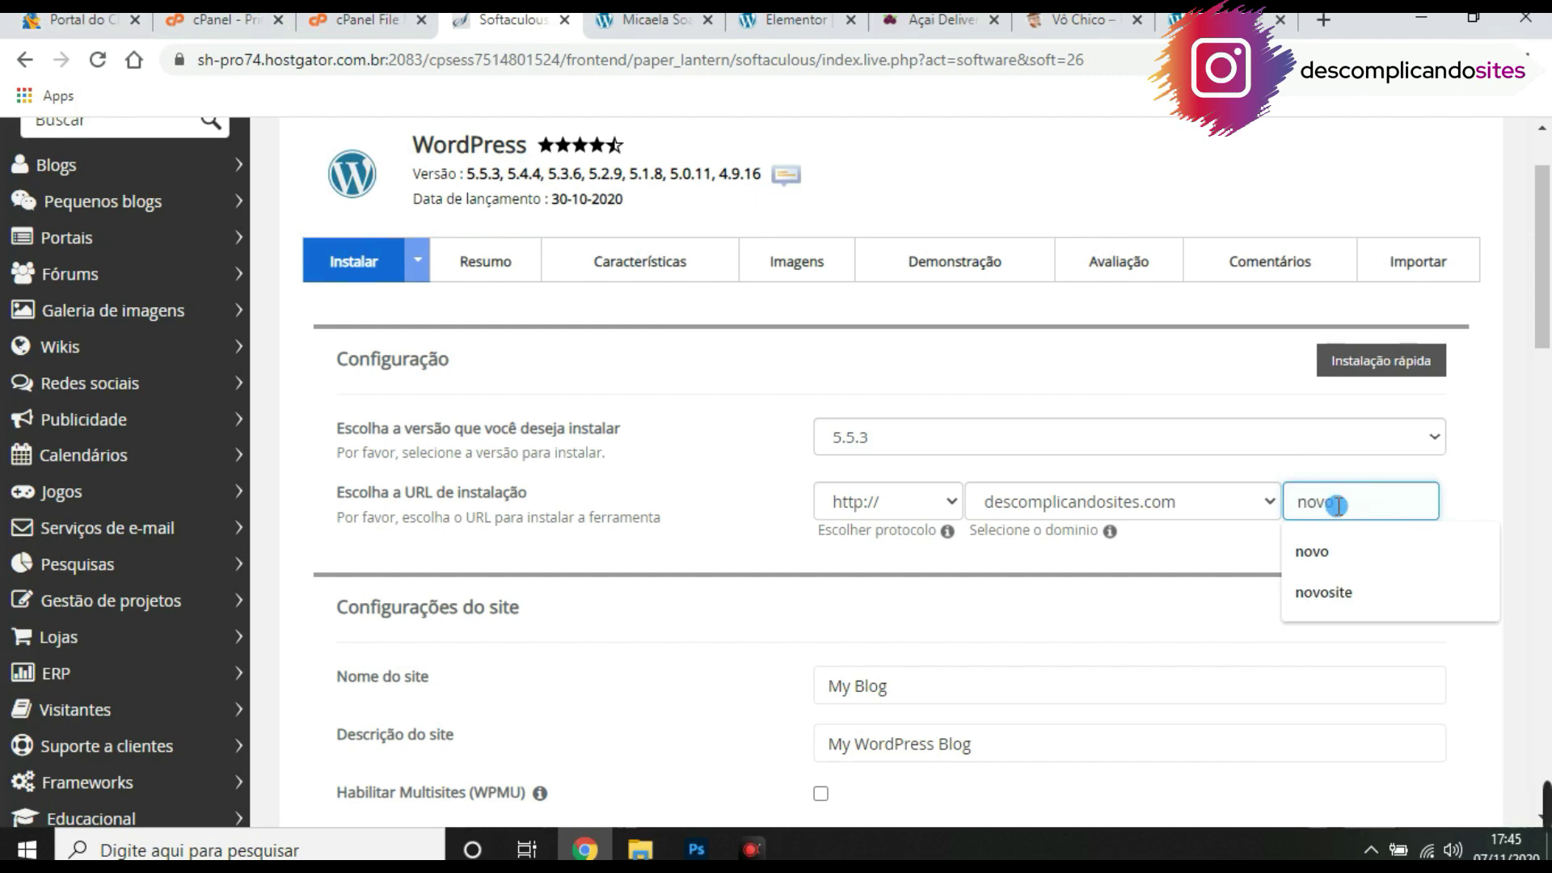
{"action": "key", "text": "Escape"}
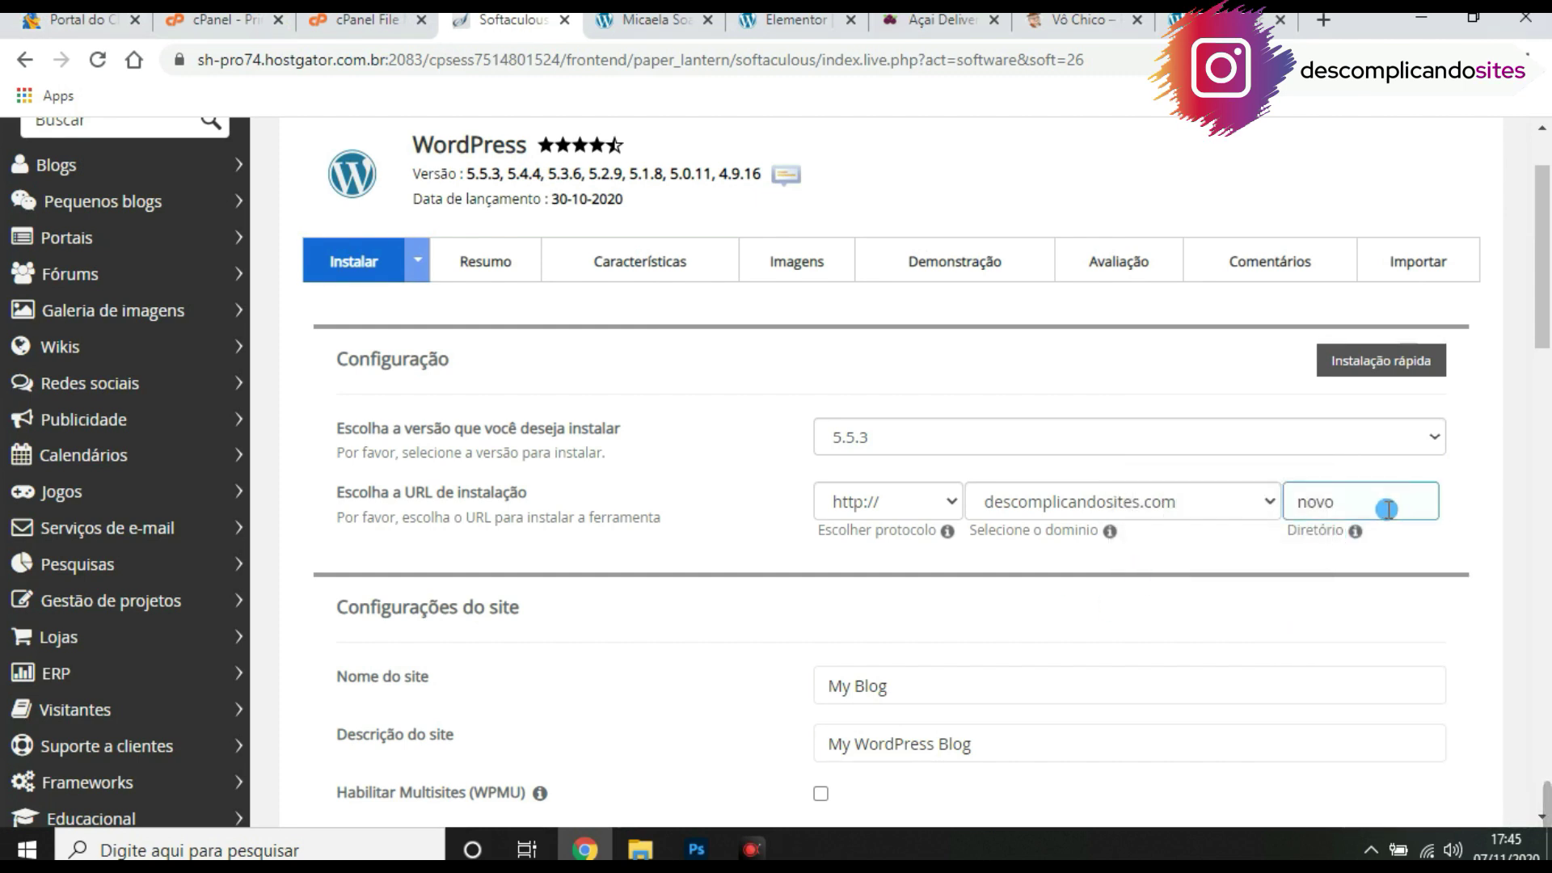
{"action": "double_click", "coordinate": [1393, 509]}
{"action": "type", "text": "diretori"}
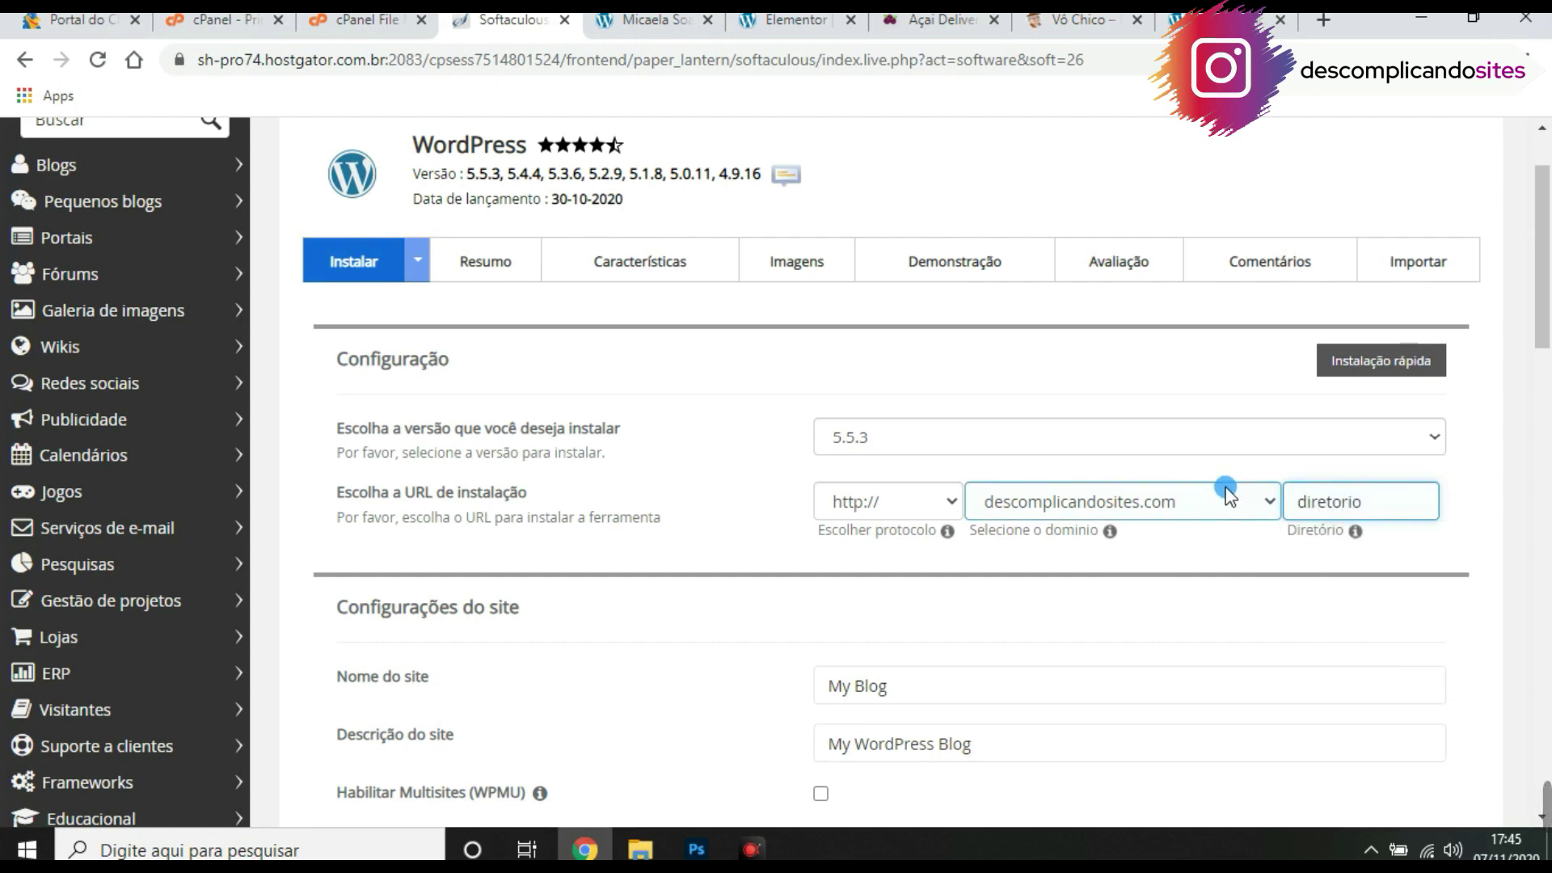
{"action": "scroll", "coordinate": [824, 564], "scroll_direction": "down", "scroll_amount": 3}
Step: Name the site 'diretorio exemplo' and fill in its description
{"action": "triple_click", "coordinate": [868, 456]}
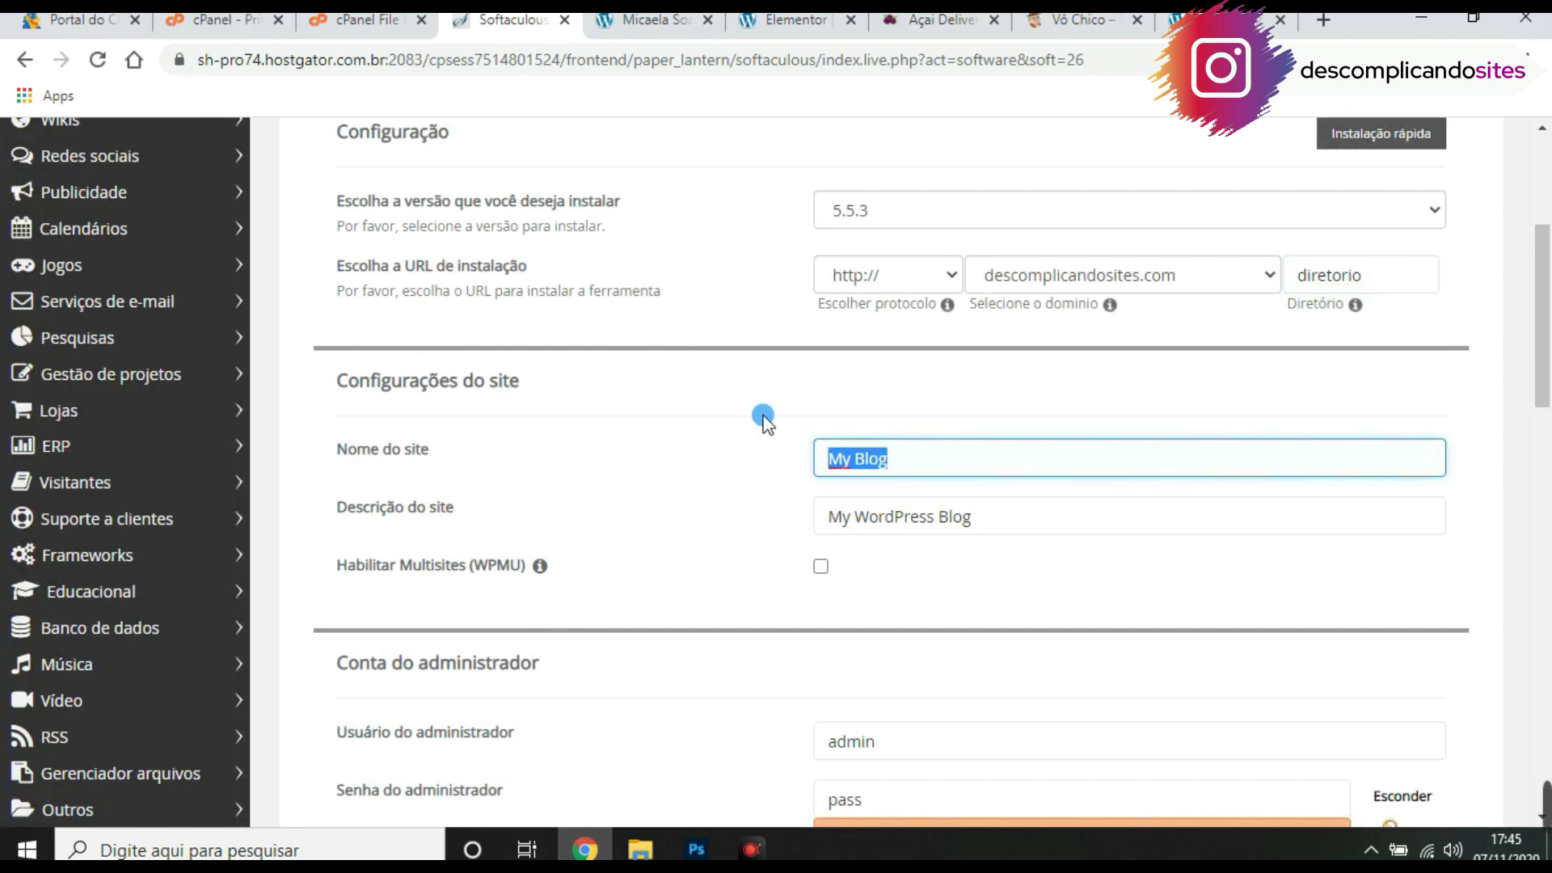
{"action": "type", "text": "direto"}
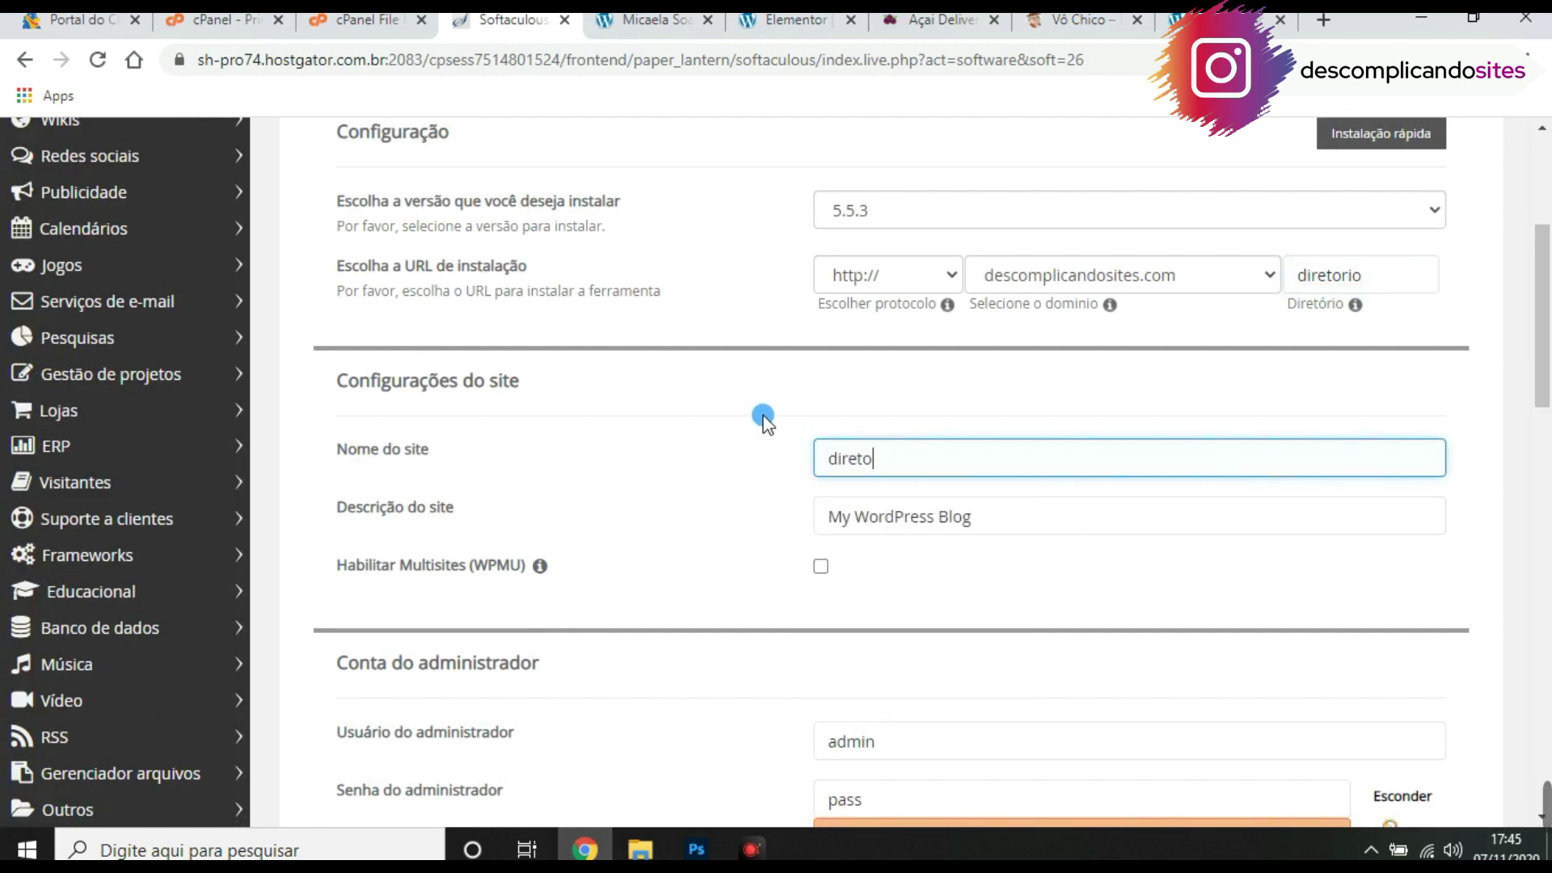
{"action": "type", "text": "rio exemplo"}
{"action": "key", "text": "Tab"}
{"action": "type", "text": "dire"}
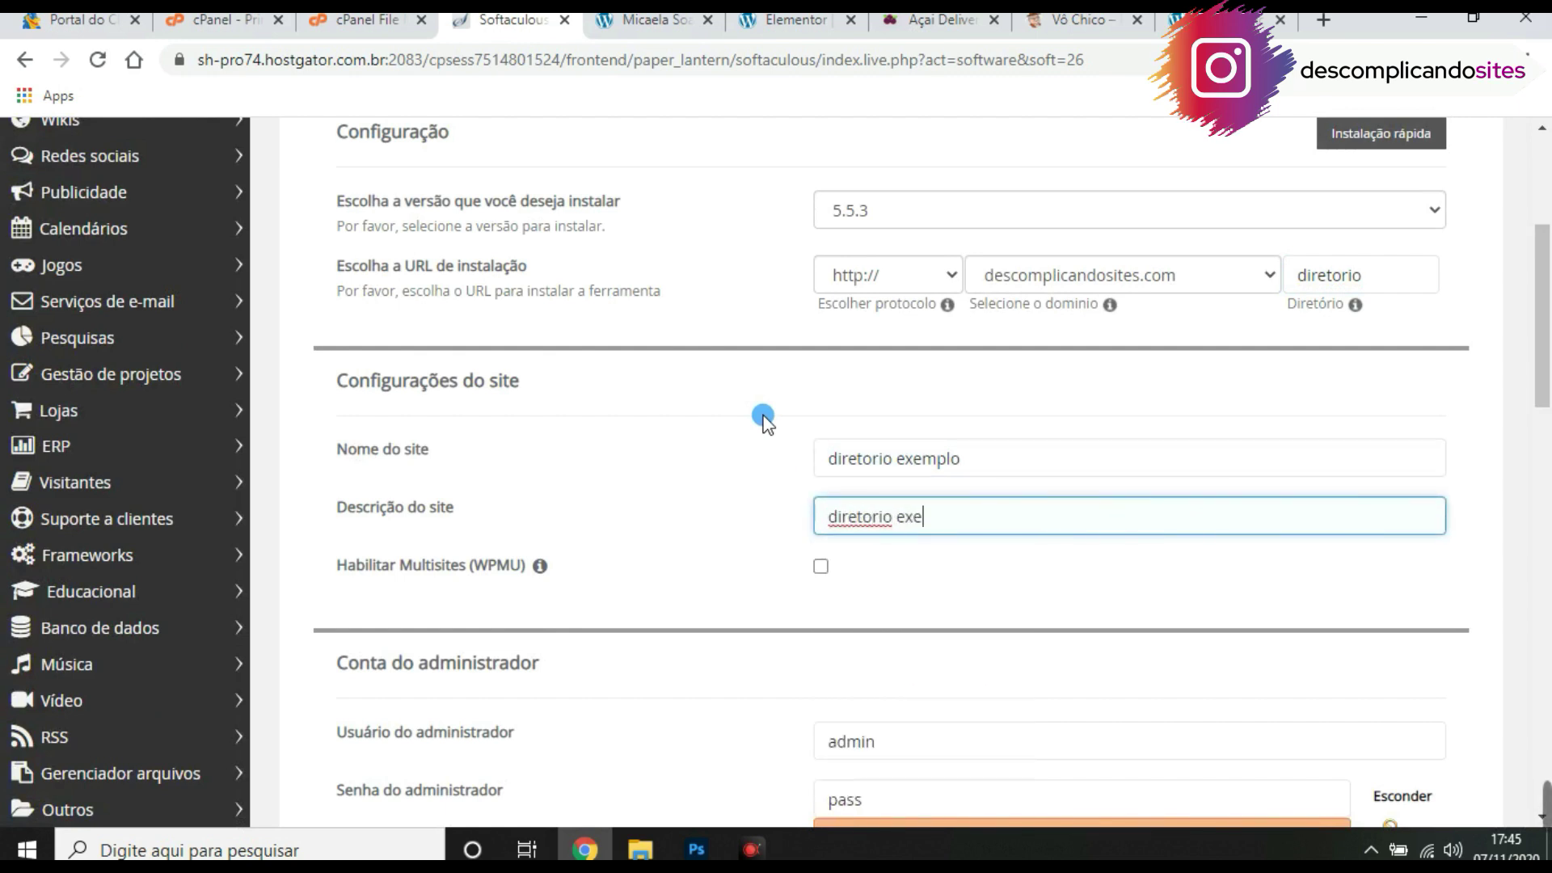
{"action": "scroll", "coordinate": [1091, 695], "scroll_direction": "down", "scroll_amount": 4}
Step: Enter the admin username, a strong password and the admin e-mail
{"action": "double_click", "coordinate": [900, 400]}
{"action": "type", "text": "micaela"}
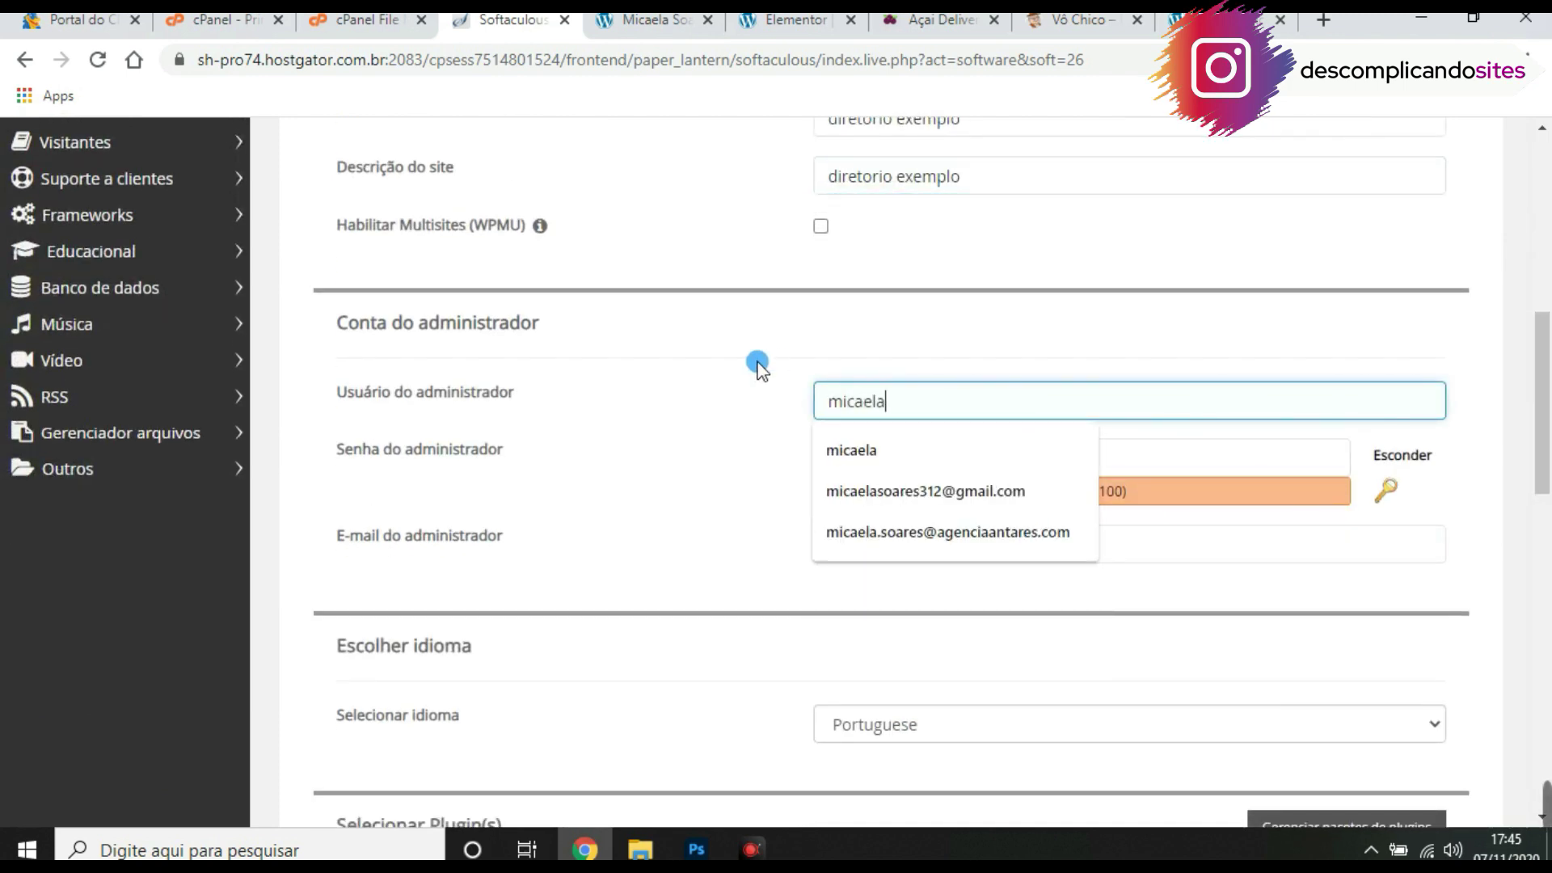
{"action": "key", "text": "Tab"}
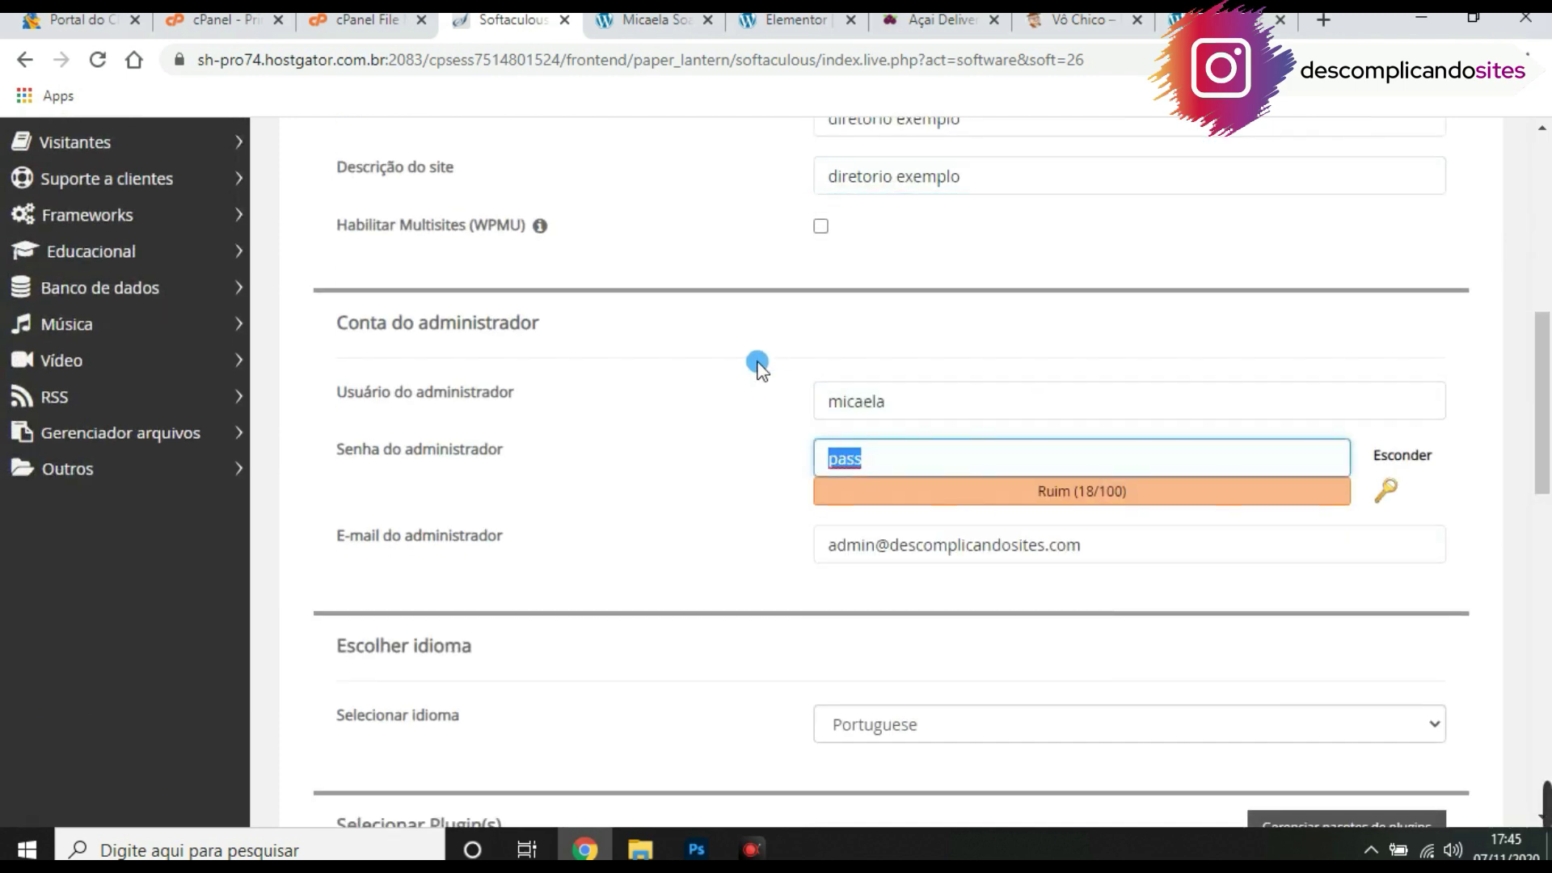
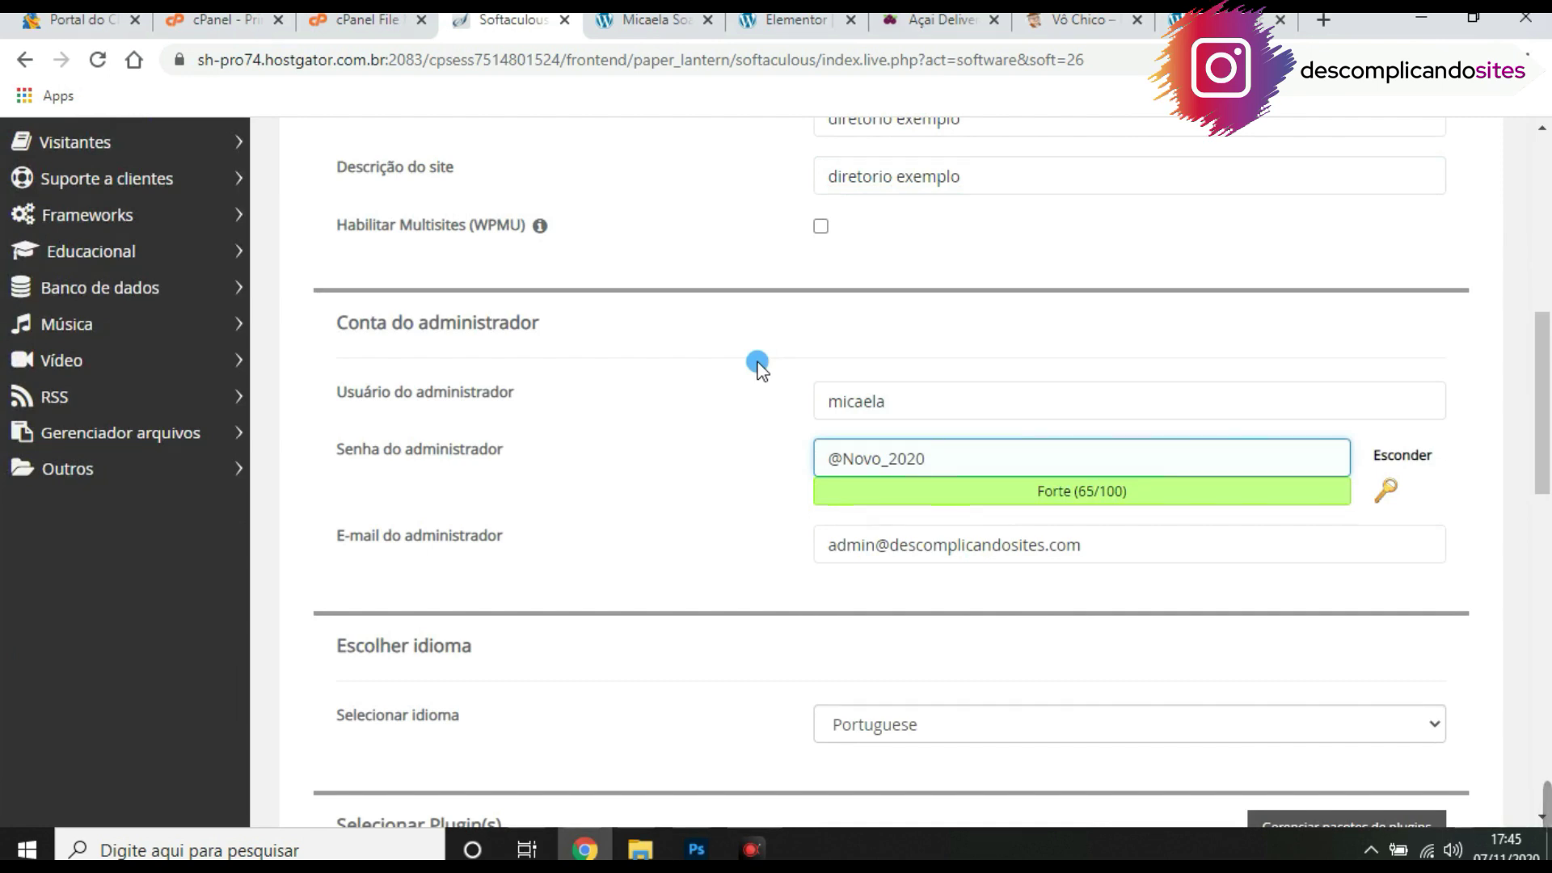
{"action": "scroll", "coordinate": [951, 469], "scroll_direction": "down", "scroll_amount": 1}
{"action": "triple_click", "coordinate": [923, 435]}
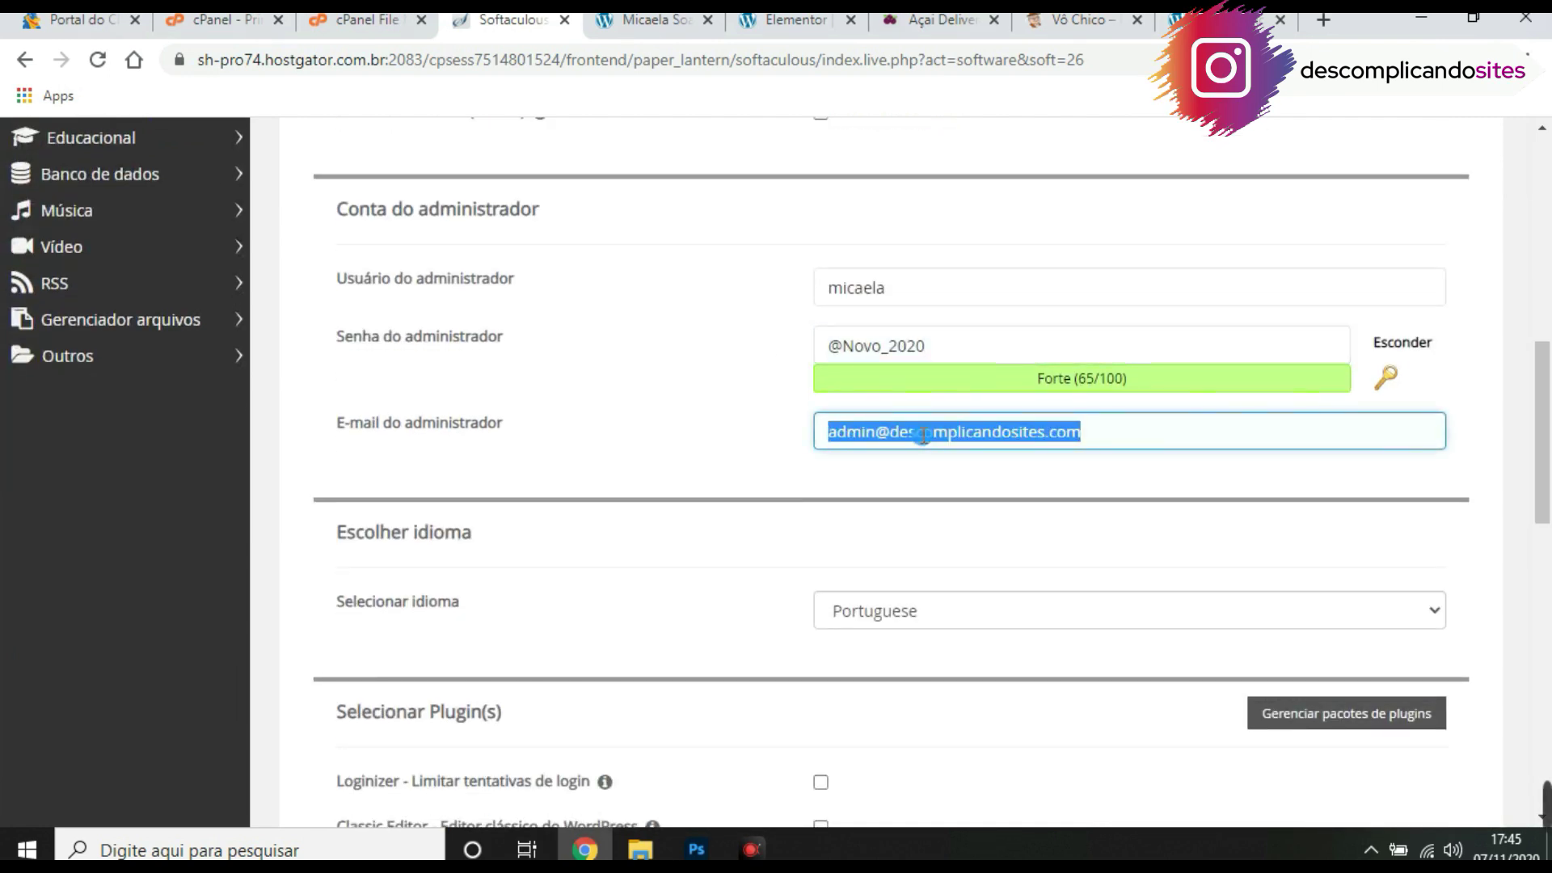
{"action": "left_click", "coordinate": [938, 483]}
Step: Choose Portuguese-BR as the site language
{"action": "left_click", "coordinate": [968, 608]}
{"action": "key", "text": "Down"}
{"action": "key", "text": "Return"}
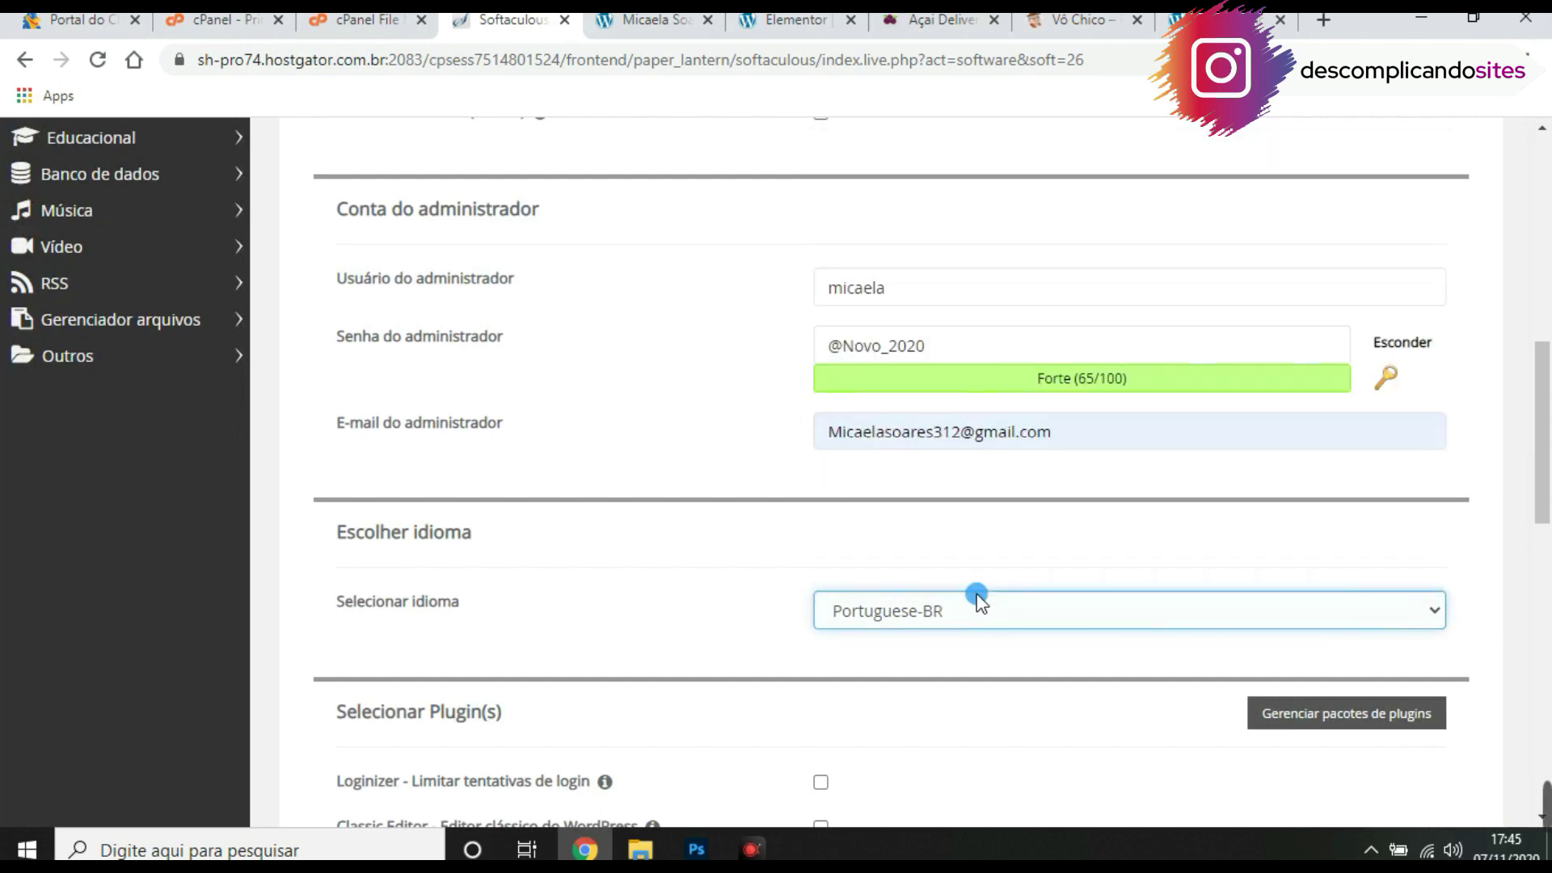
{"action": "scroll", "coordinate": [1078, 548], "scroll_direction": "down", "scroll_amount": 1}
{"action": "scroll", "coordinate": [1078, 548], "scroll_direction": "down", "scroll_amount": 15}
Step: Install WordPress and open descomplicandosites.com/diretorio in a new tab
{"action": "left_click", "coordinate": [879, 539]}
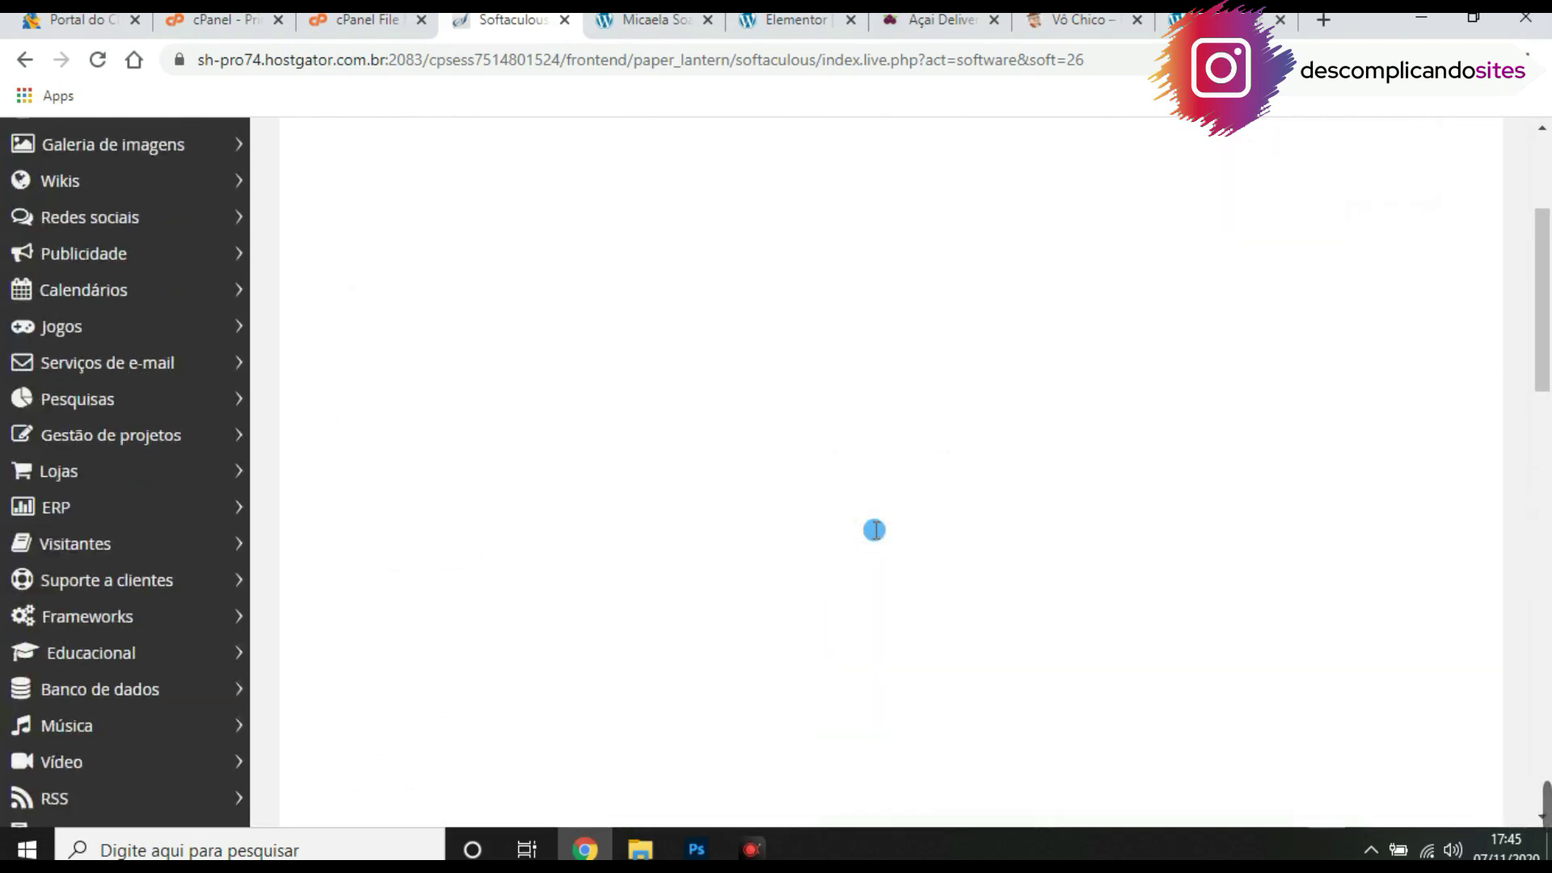
{"action": "scroll", "coordinate": [1016, 458], "scroll_direction": "up", "scroll_amount": 1}
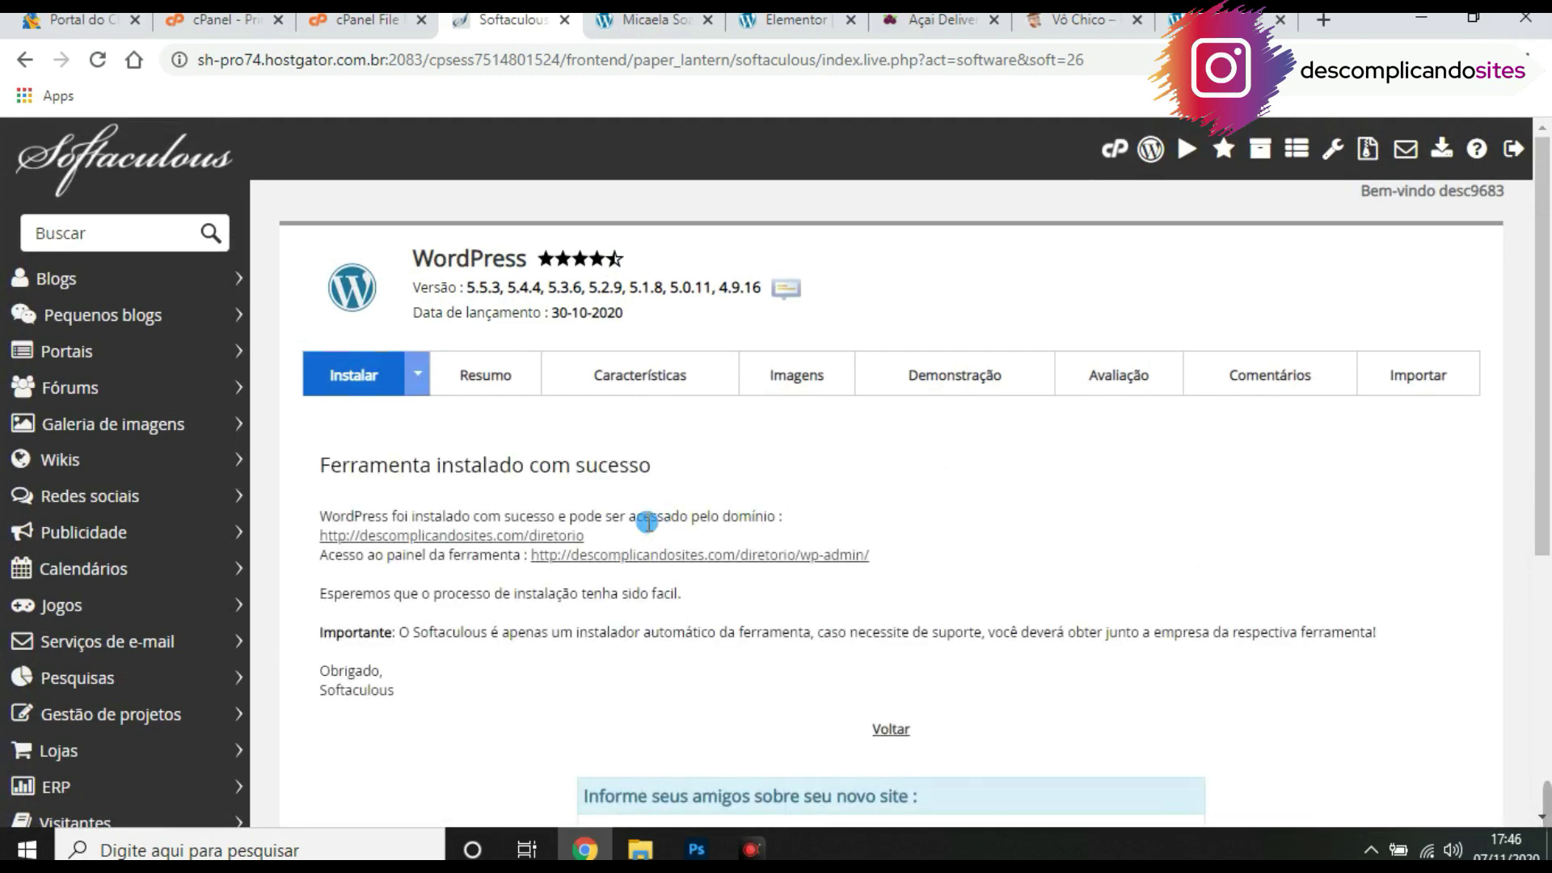
{"action": "right_click", "coordinate": [422, 534]}
{"action": "left_click", "coordinate": [469, 560]}
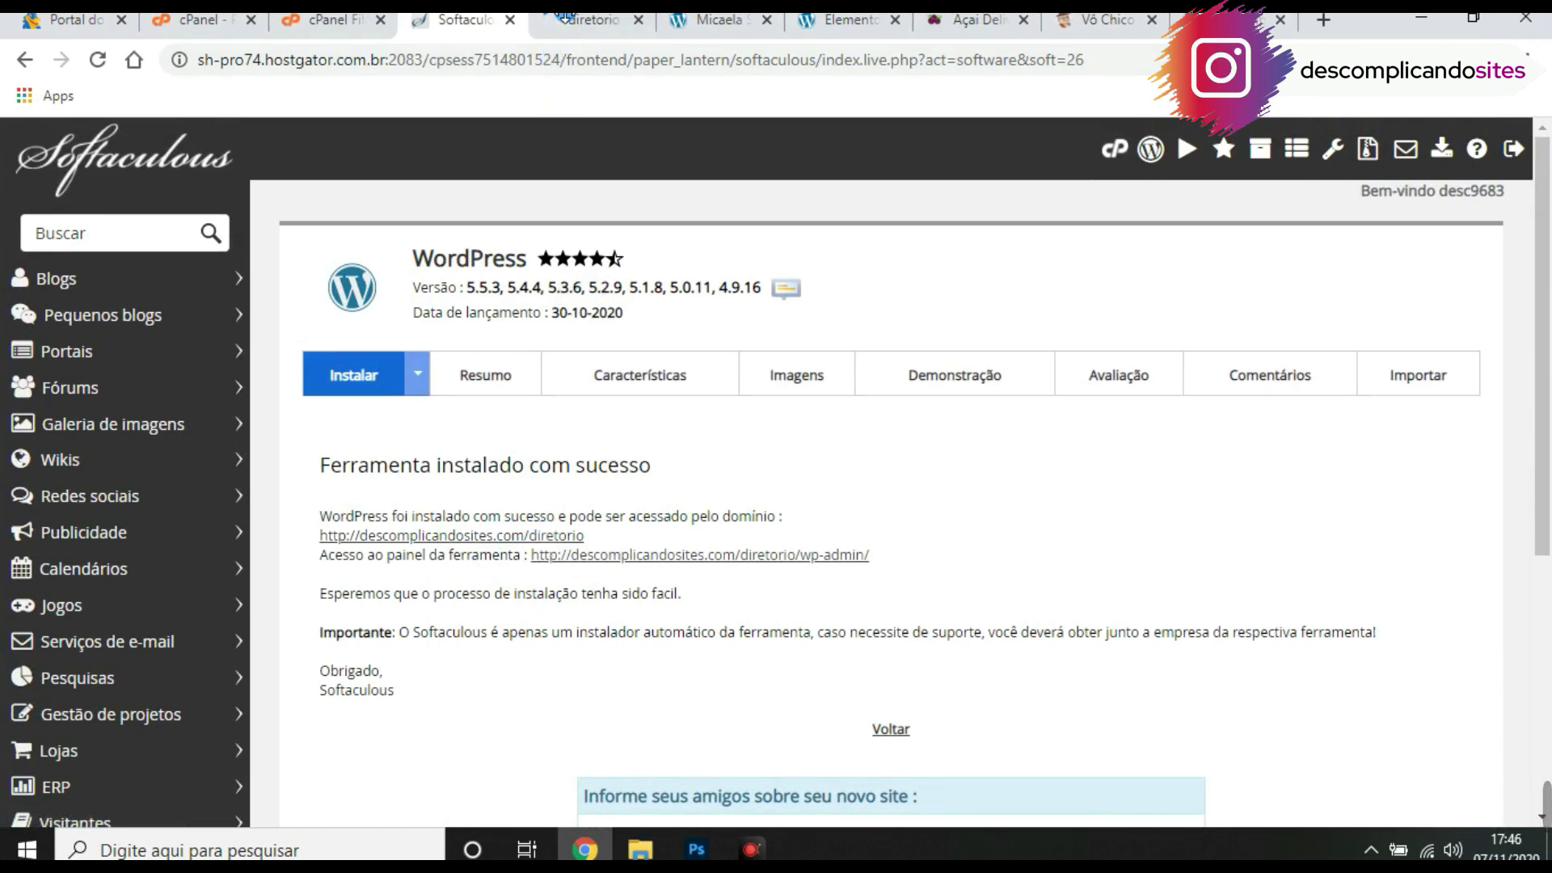
{"action": "left_click", "coordinate": [575, 29]}
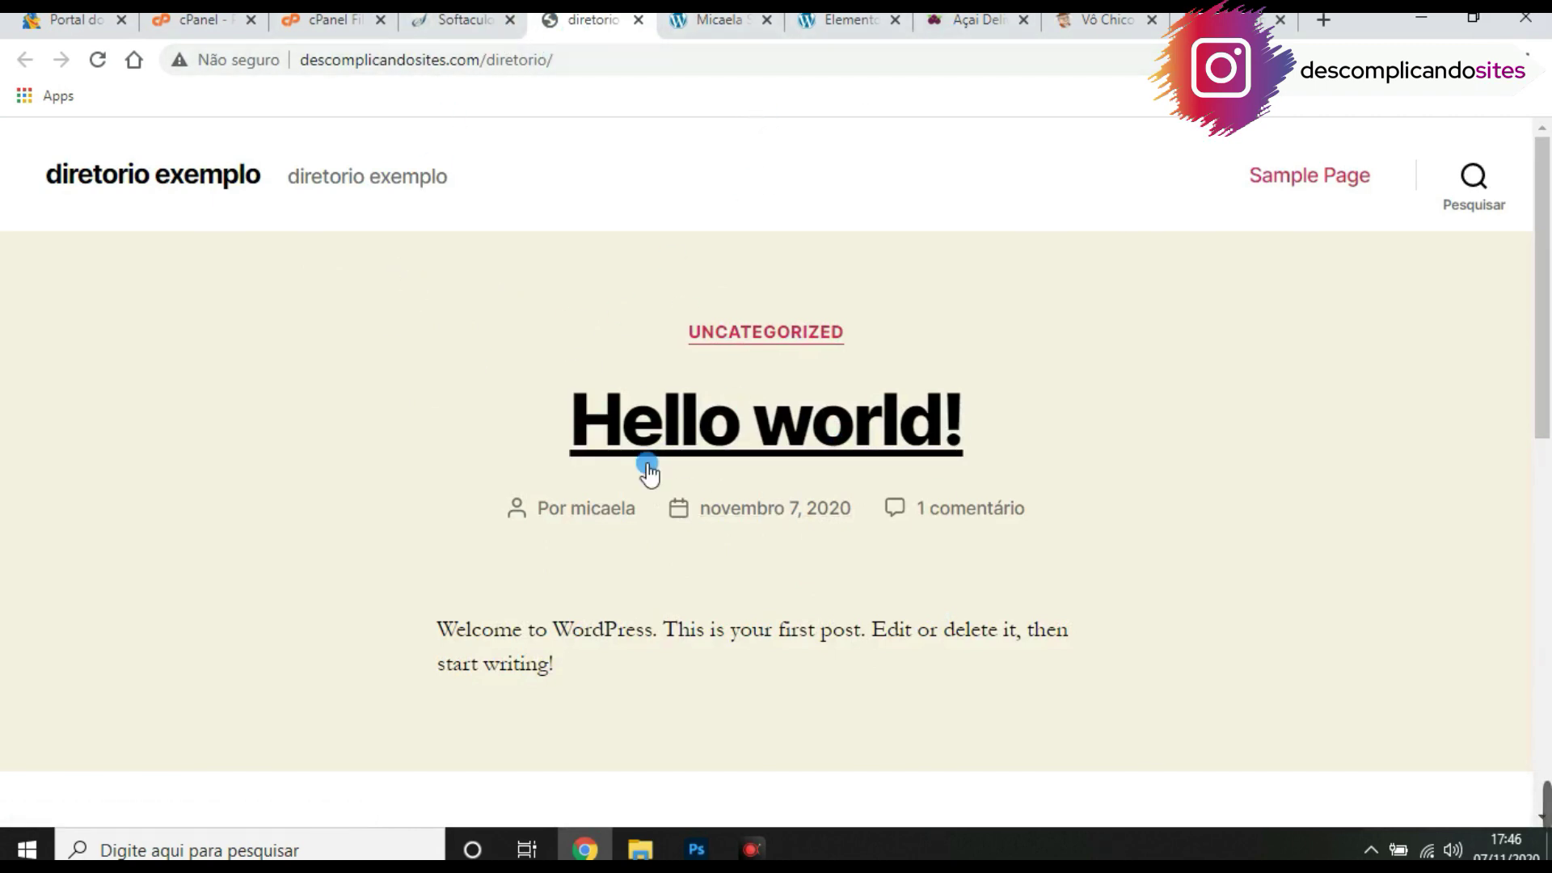
Step: Open the new site's WordPress admin from Softaculous and go to Plugins > Adicionar novo
{"action": "left_click", "coordinate": [467, 19]}
{"action": "left_click", "coordinate": [782, 556]}
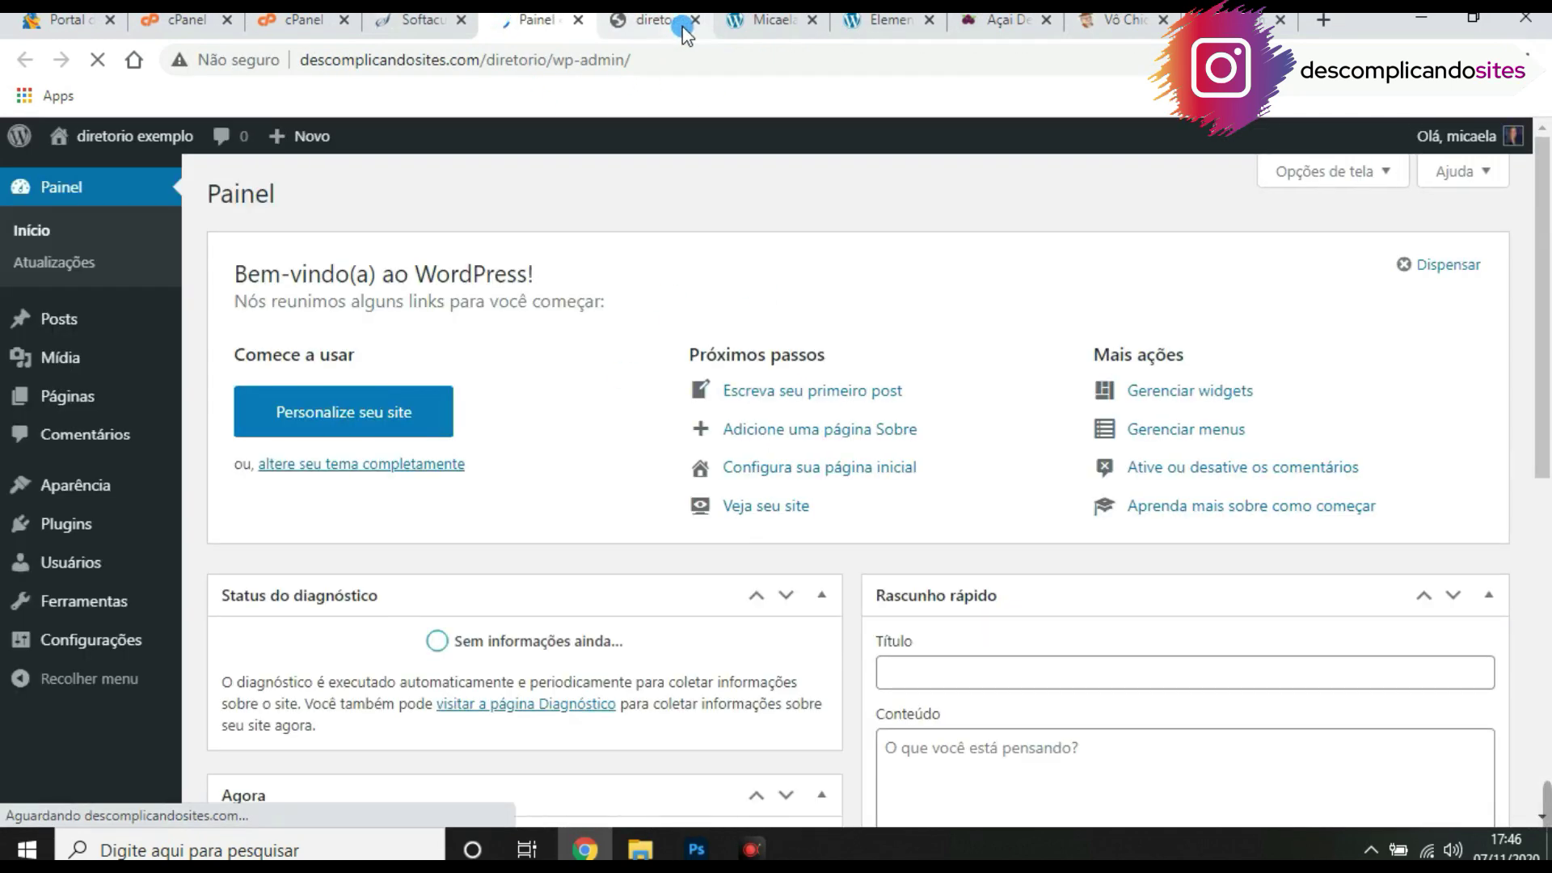
{"action": "mouse_move", "coordinate": [103, 497]}
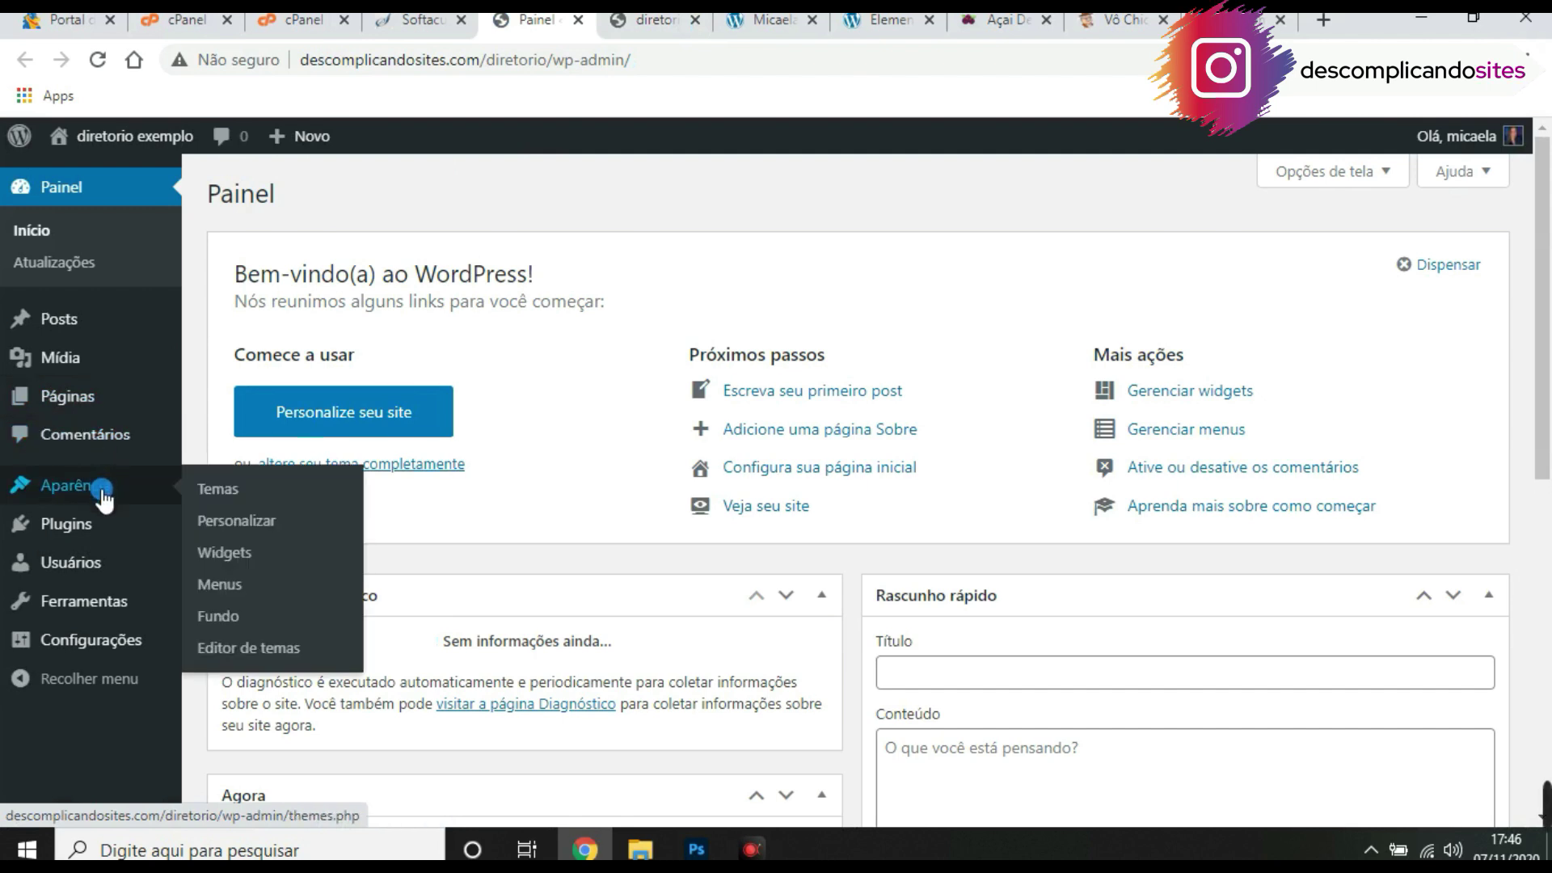
{"action": "mouse_move", "coordinate": [128, 541]}
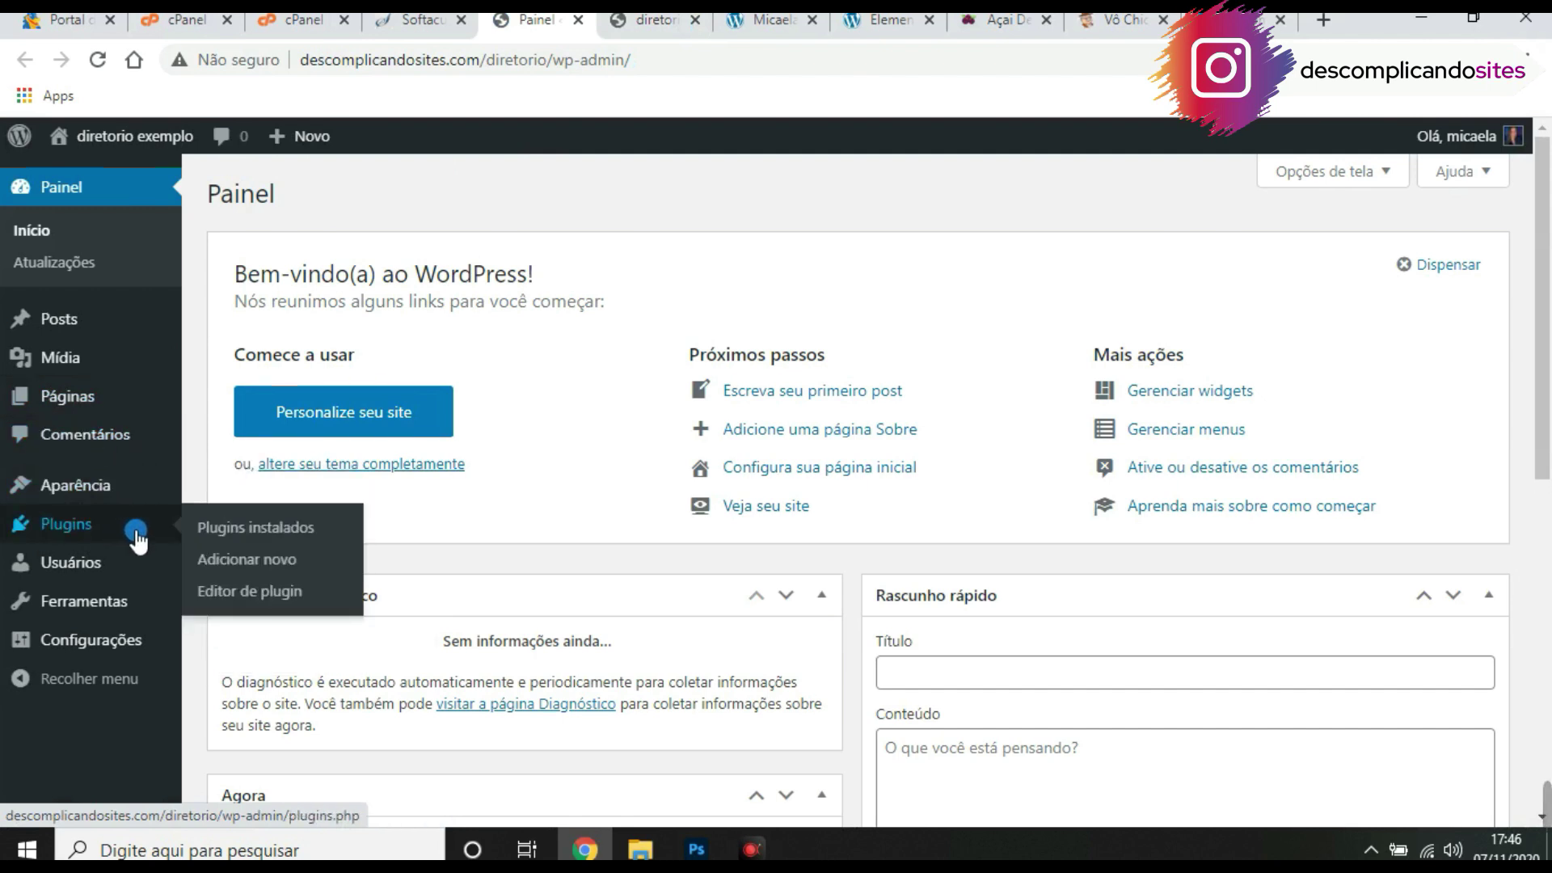
{"action": "left_click", "coordinate": [227, 562]}
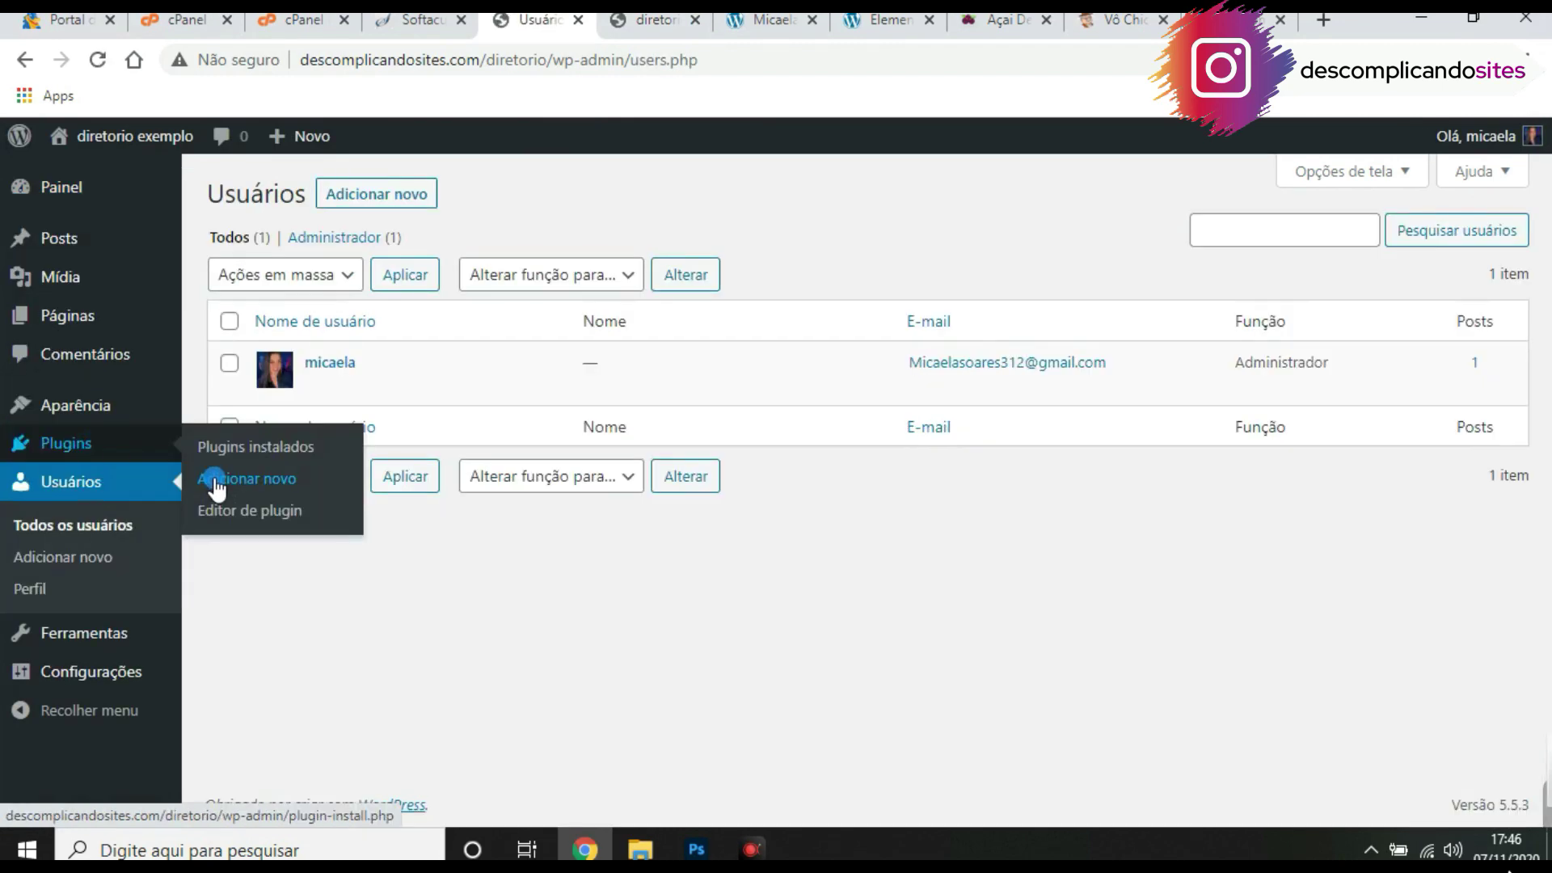
{"action": "left_click", "coordinate": [217, 485]}
Step: Search plugins for 'elementor', then install and activate Elementor Website Builder
{"action": "left_click", "coordinate": [1329, 576]}
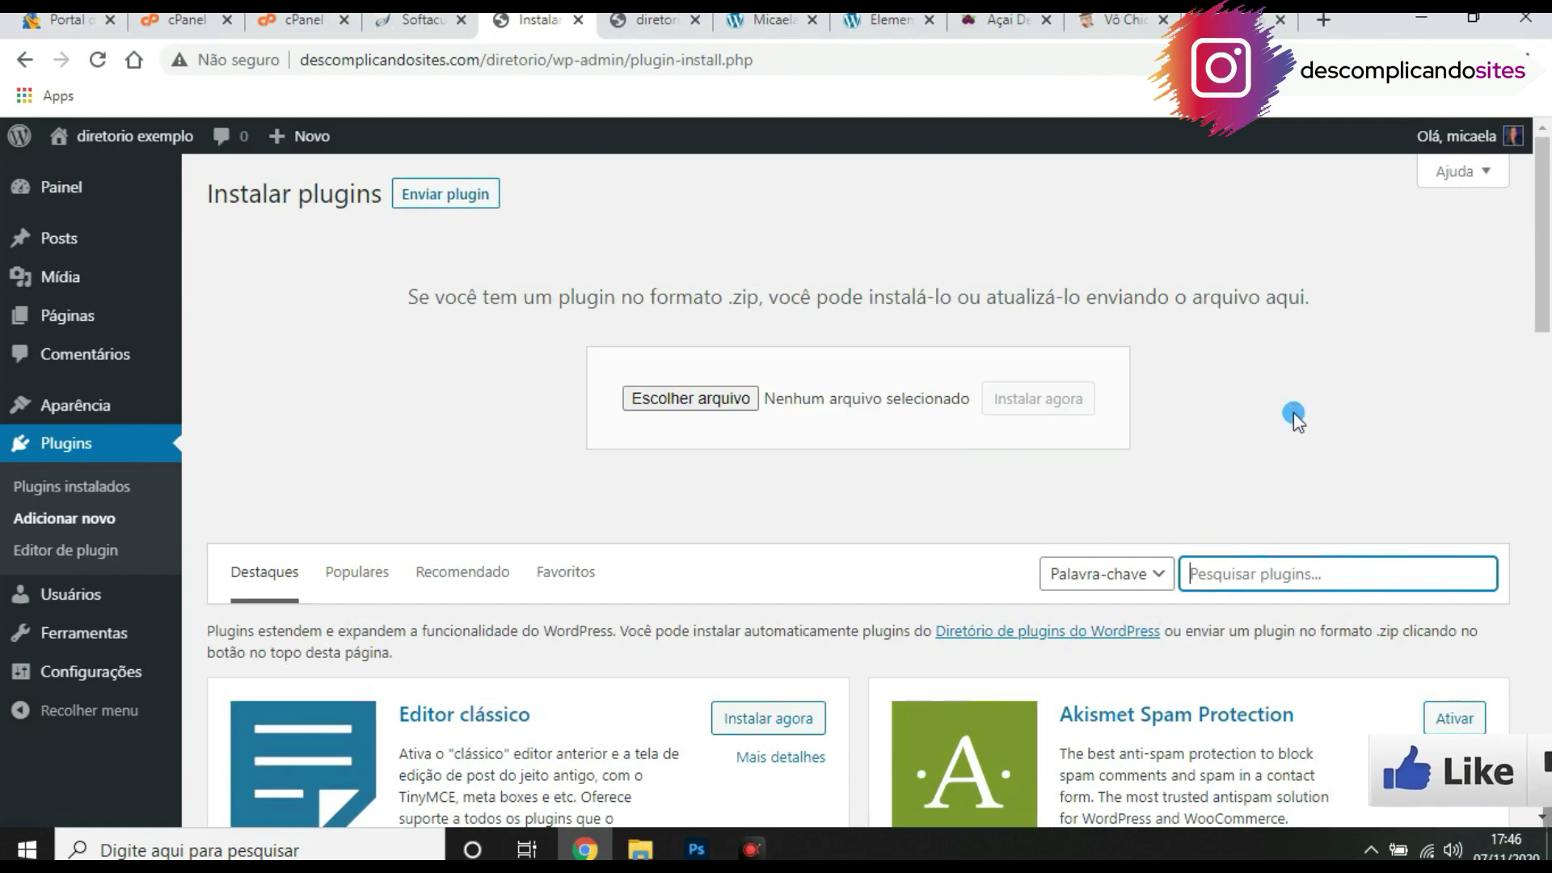
{"action": "type", "text": "elementor"}
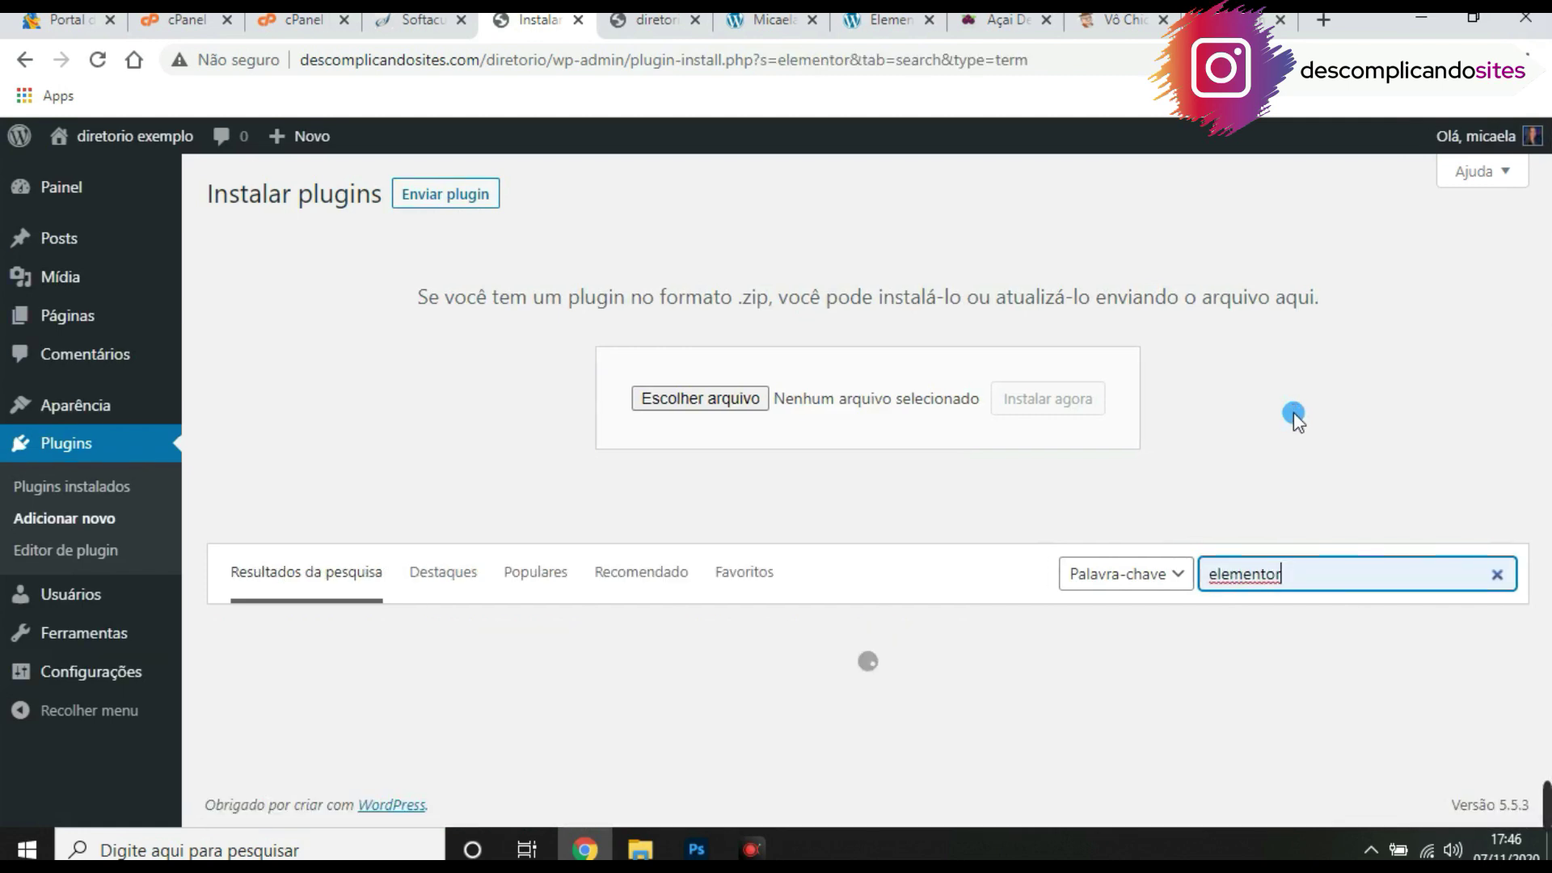
{"action": "scroll", "coordinate": [1291, 483], "scroll_direction": "down", "scroll_amount": 3}
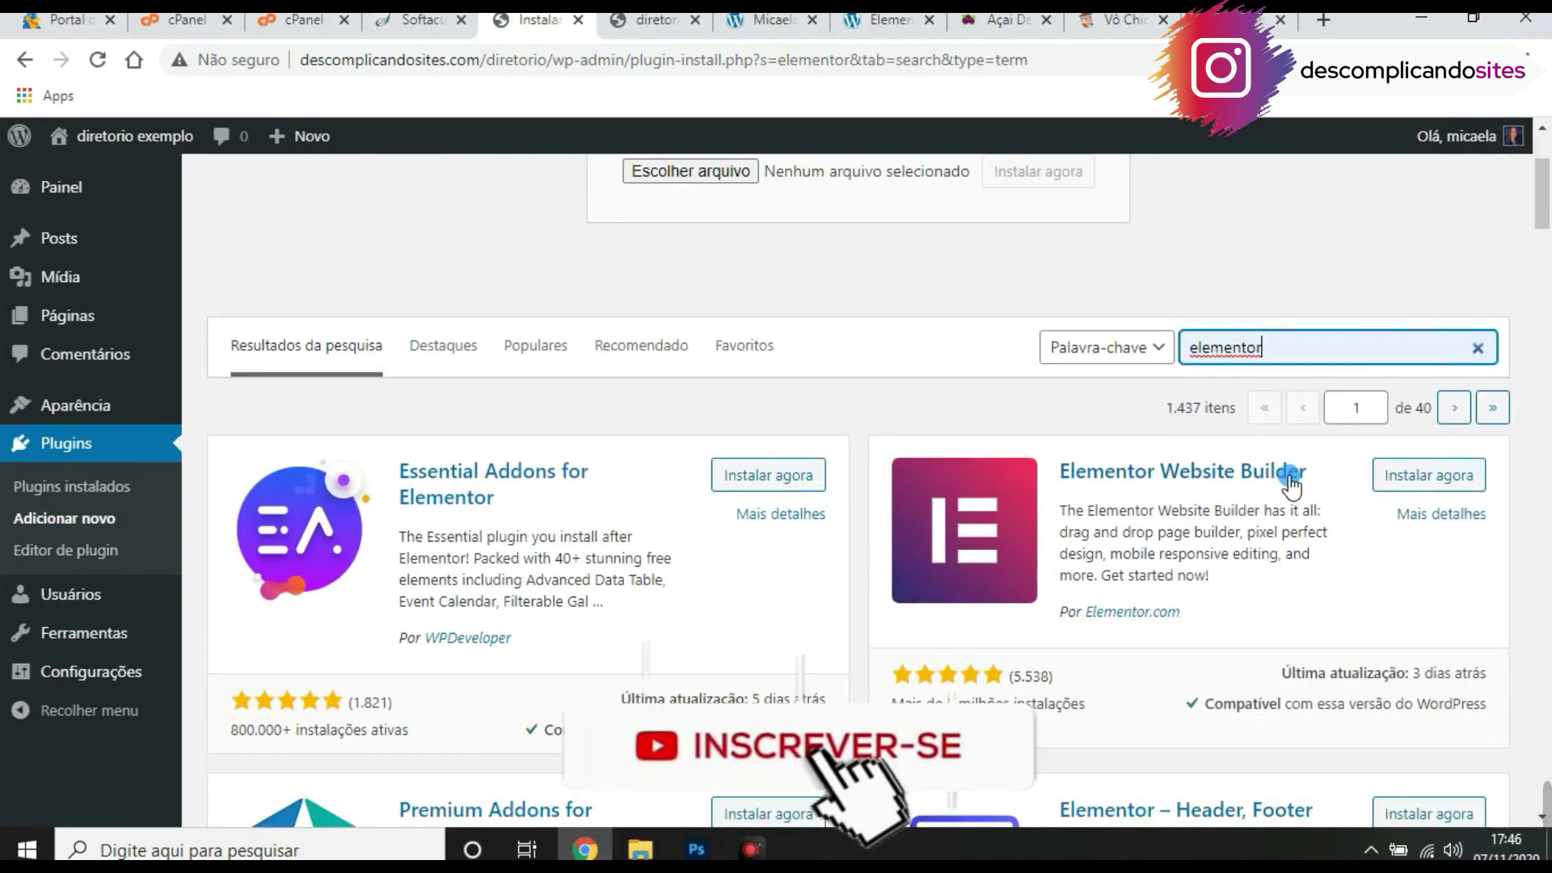
{"action": "left_click", "coordinate": [1406, 477]}
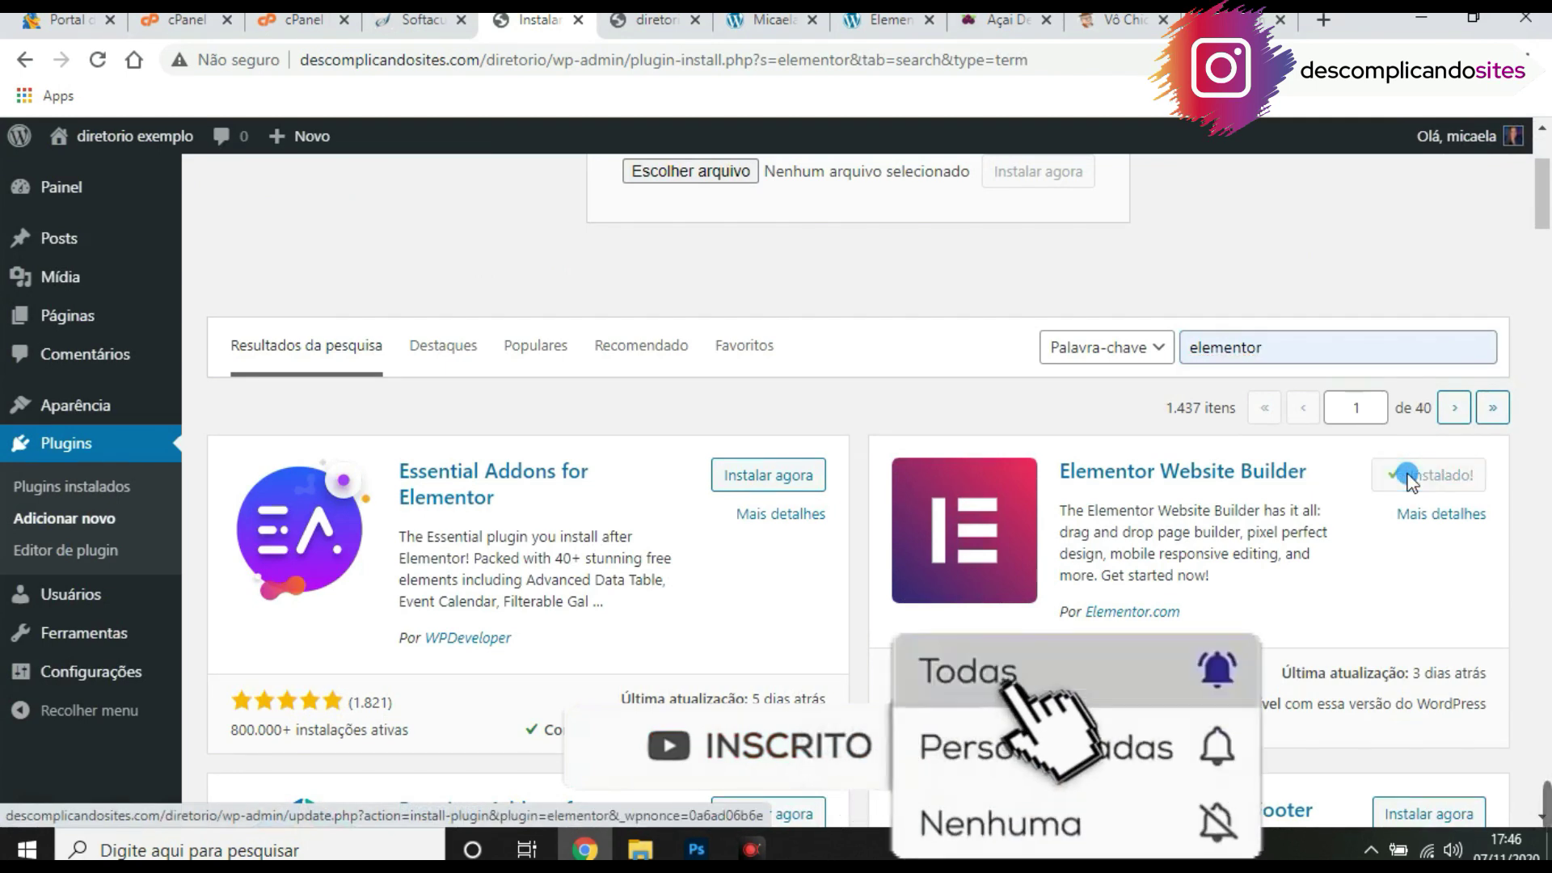
{"action": "left_click", "coordinate": [1449, 475]}
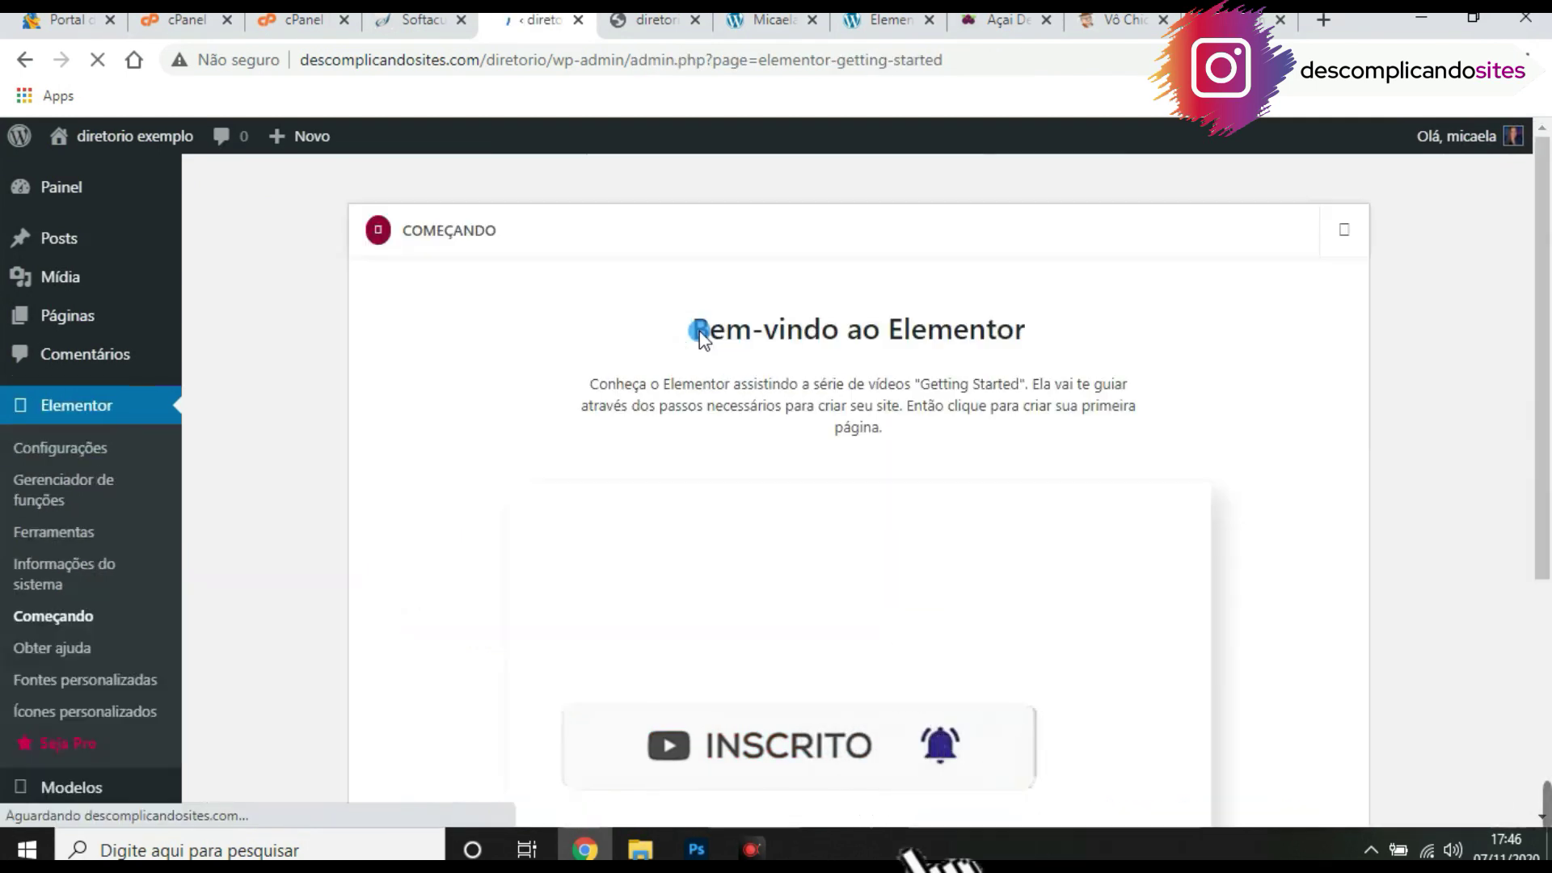
Step: Open the Sample Page from Todas as páginas in the Elementor editor
{"action": "mouse_move", "coordinate": [129, 323]}
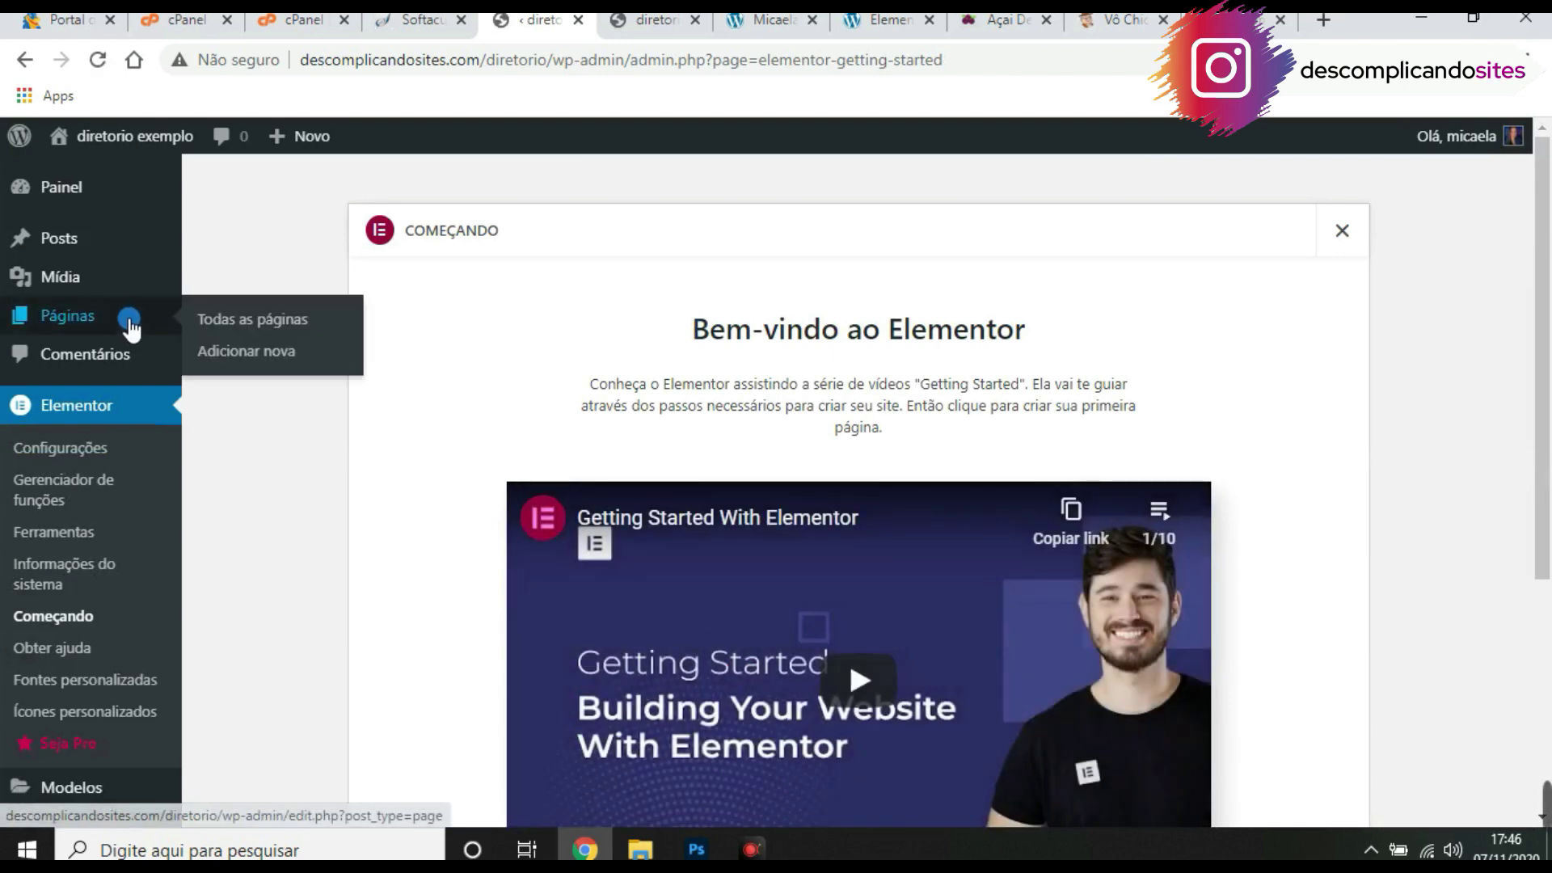
{"action": "left_click", "coordinate": [223, 320]}
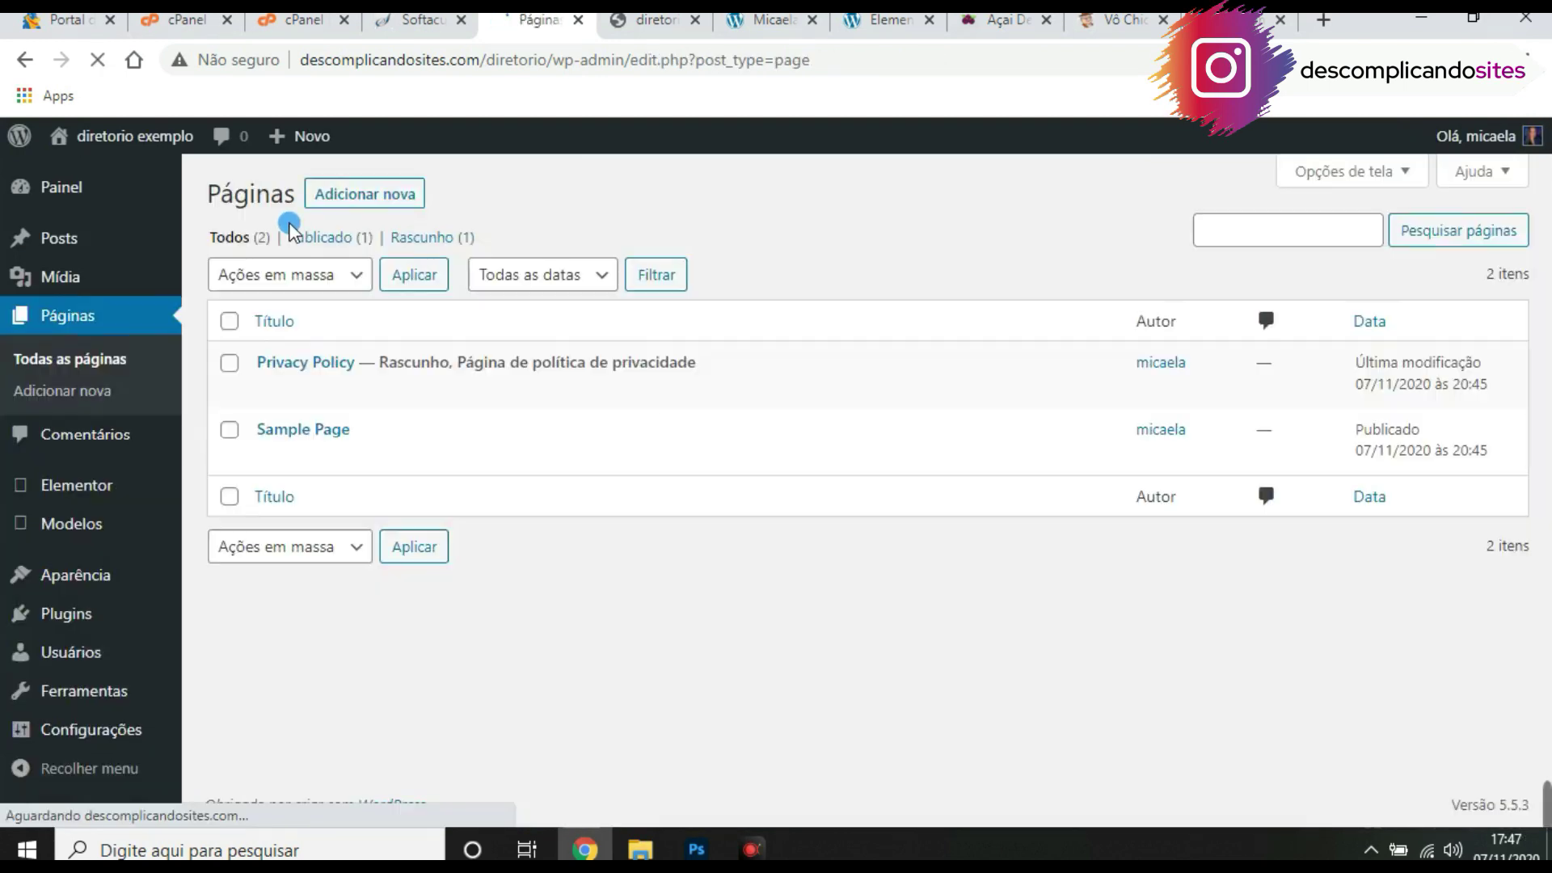
{"action": "left_click", "coordinate": [284, 456]}
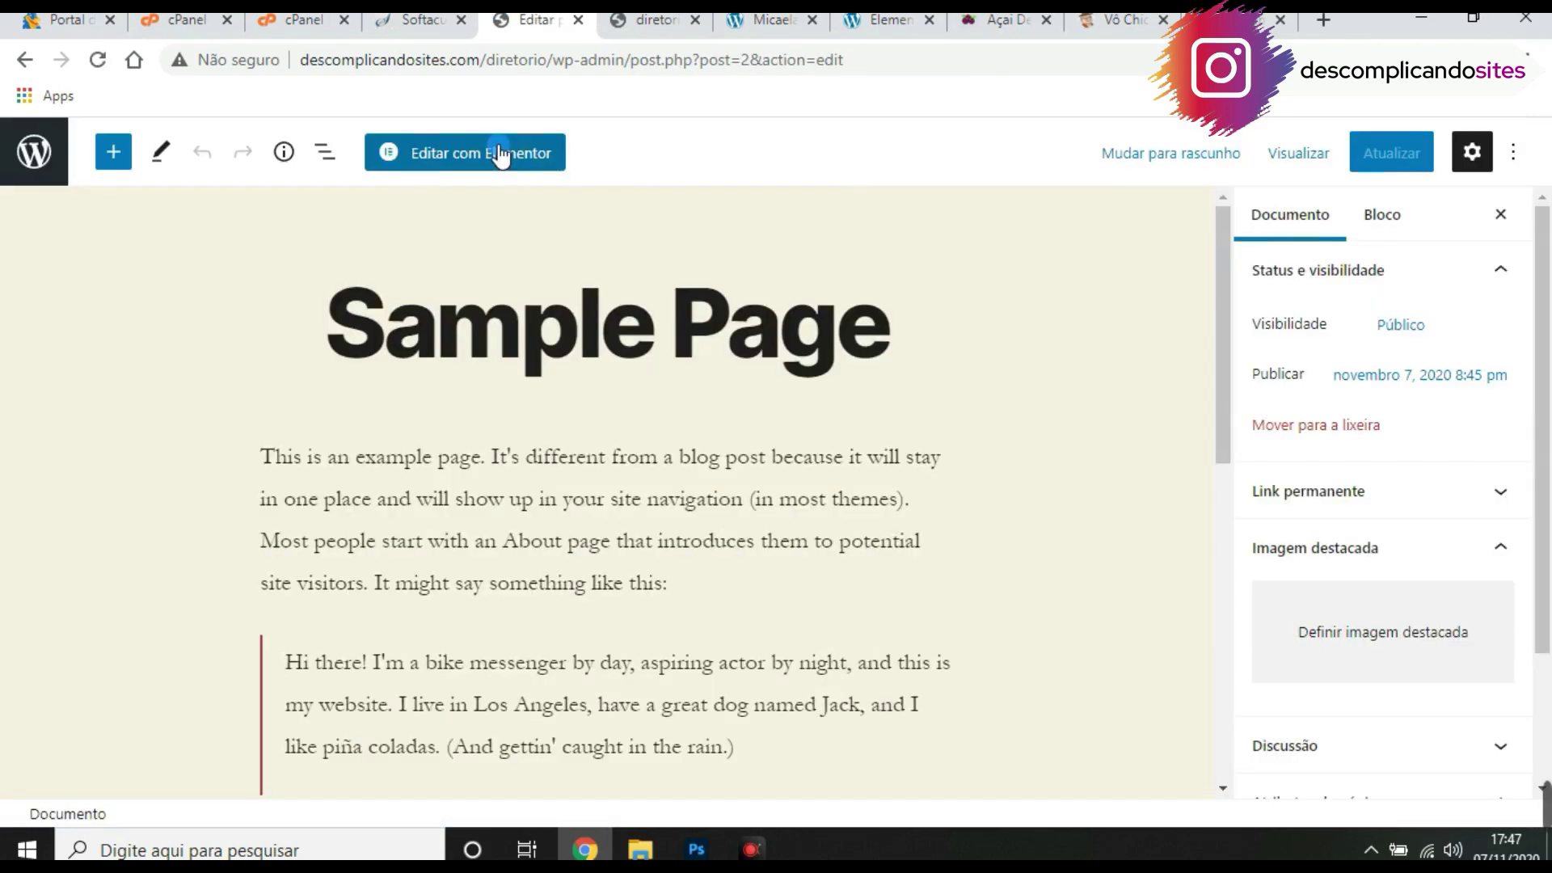
{"action": "left_click", "coordinate": [501, 155]}
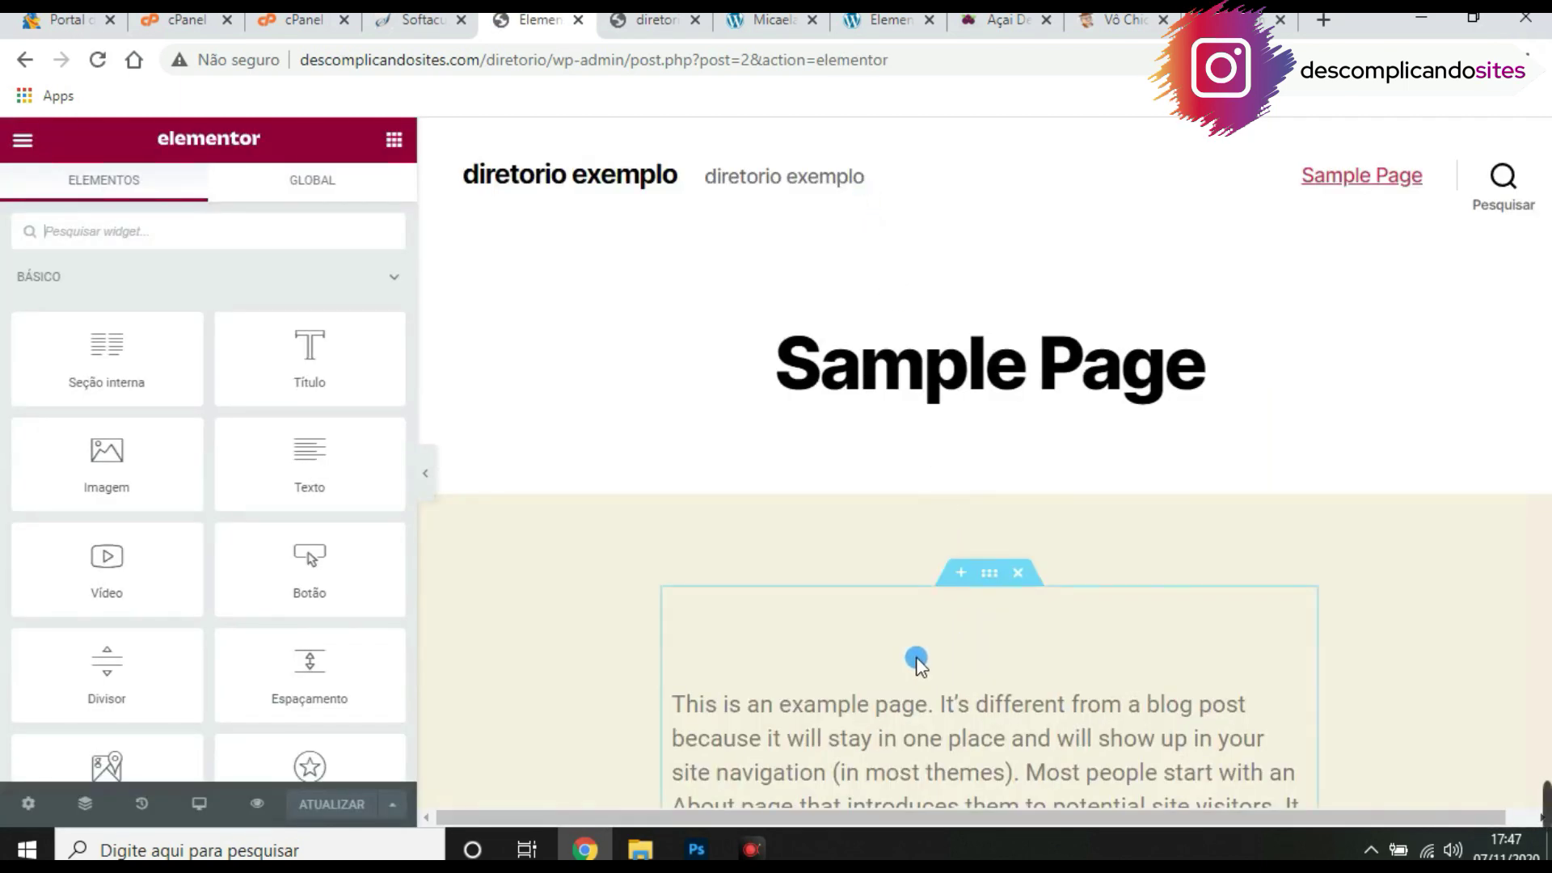
Step: Remove the example text section, switch Layout da página to Elementor canvas, and add a new section
{"action": "scroll", "coordinate": [953, 590], "scroll_direction": "down", "scroll_amount": 1}
{"action": "left_click", "coordinate": [1029, 474]}
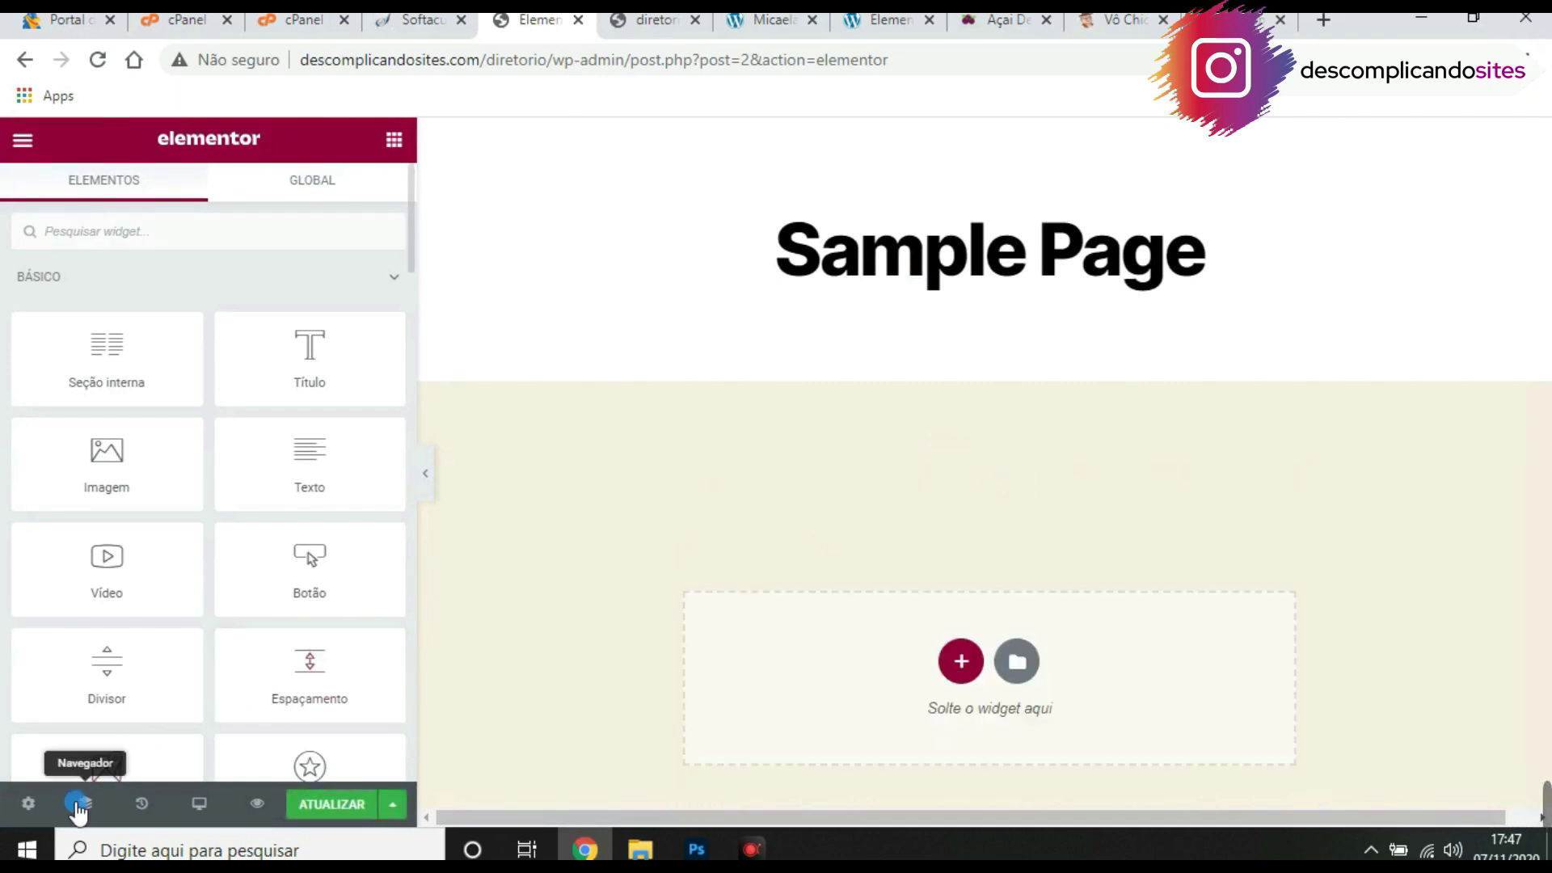
{"action": "left_click", "coordinate": [27, 803]}
{"action": "scroll", "coordinate": [308, 699], "scroll_direction": "down", "scroll_amount": 1}
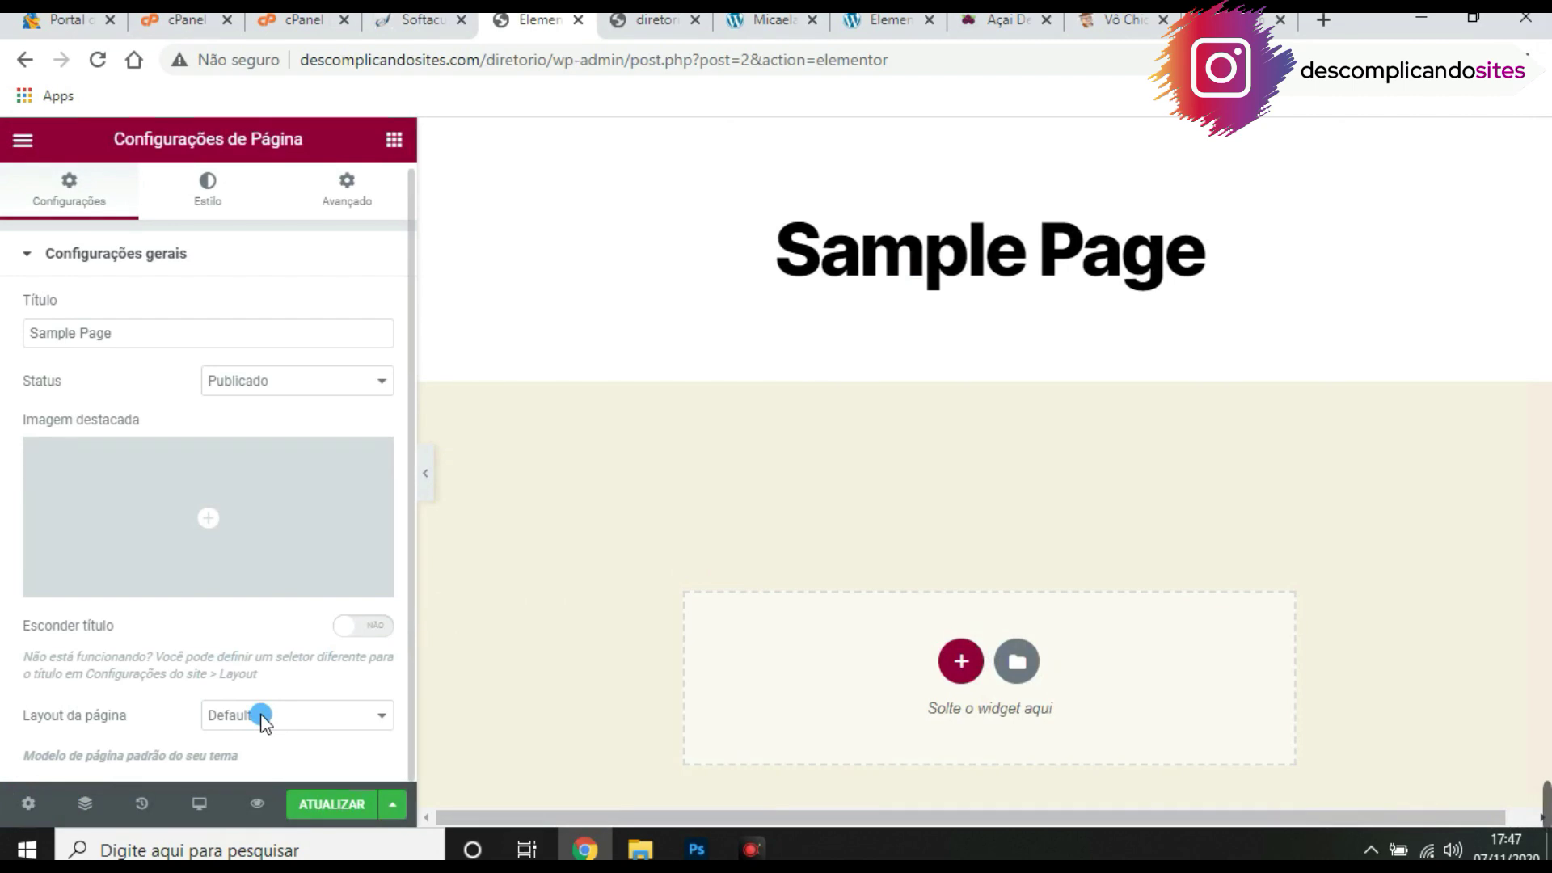
{"action": "left_click", "coordinate": [263, 719]}
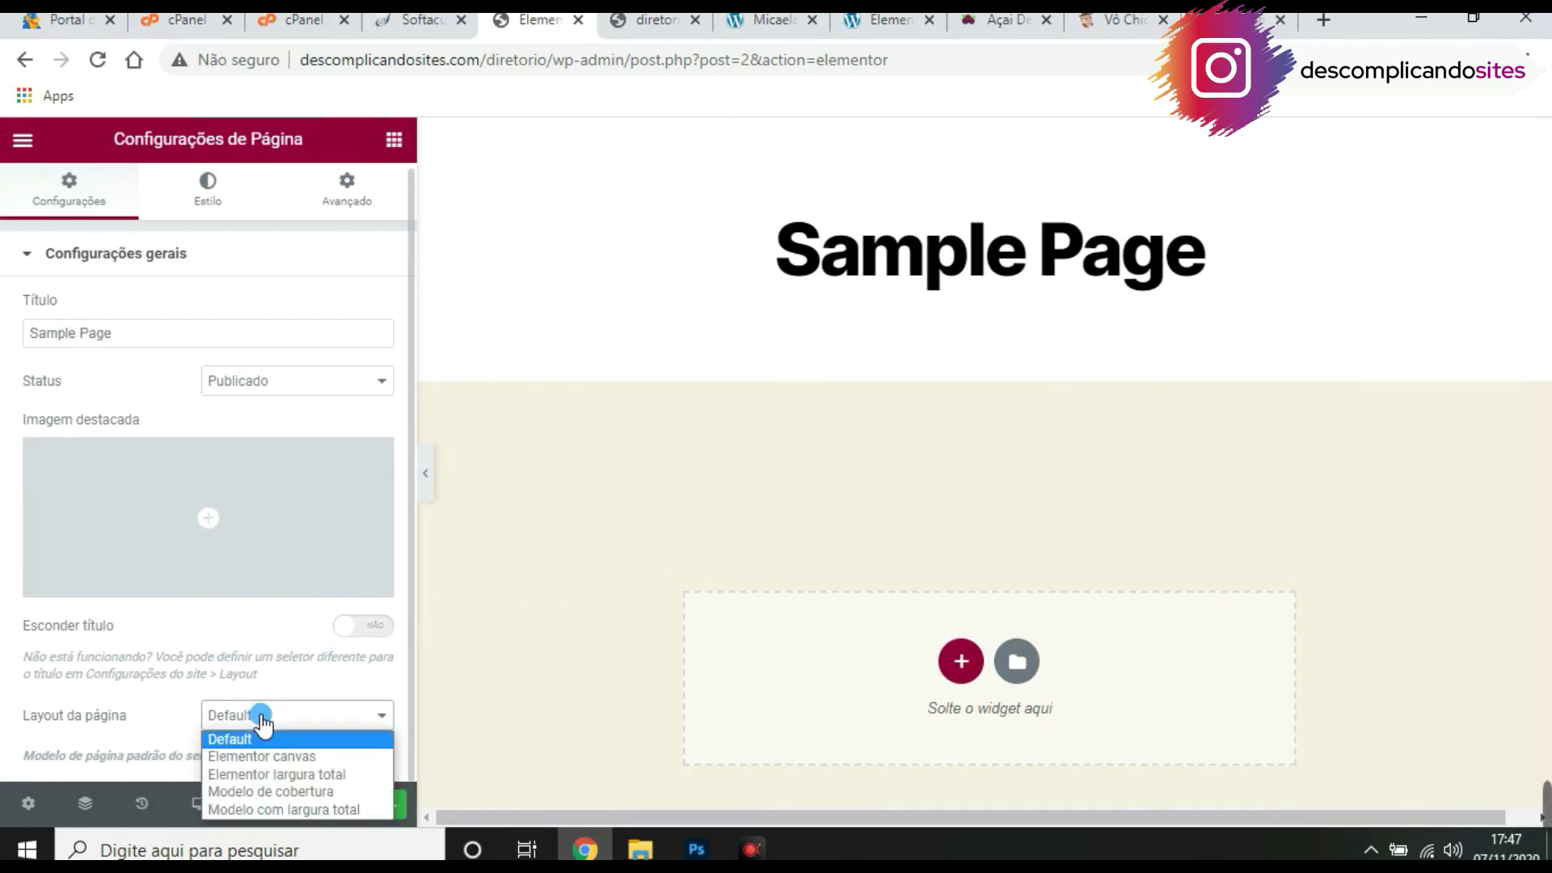
{"action": "left_click", "coordinate": [285, 750]}
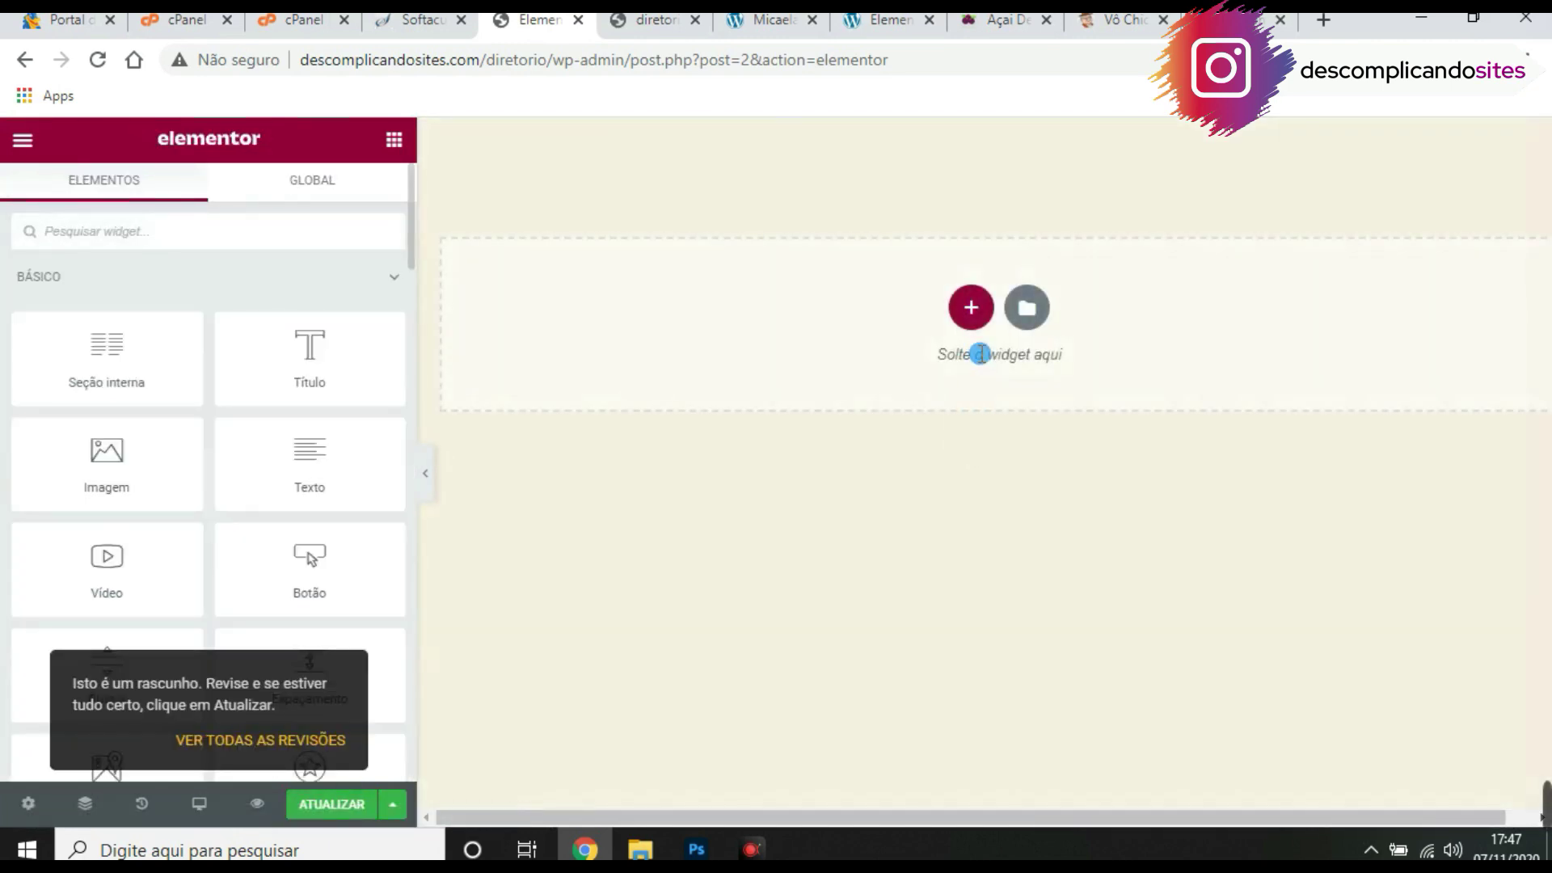
{"action": "left_click", "coordinate": [972, 314]}
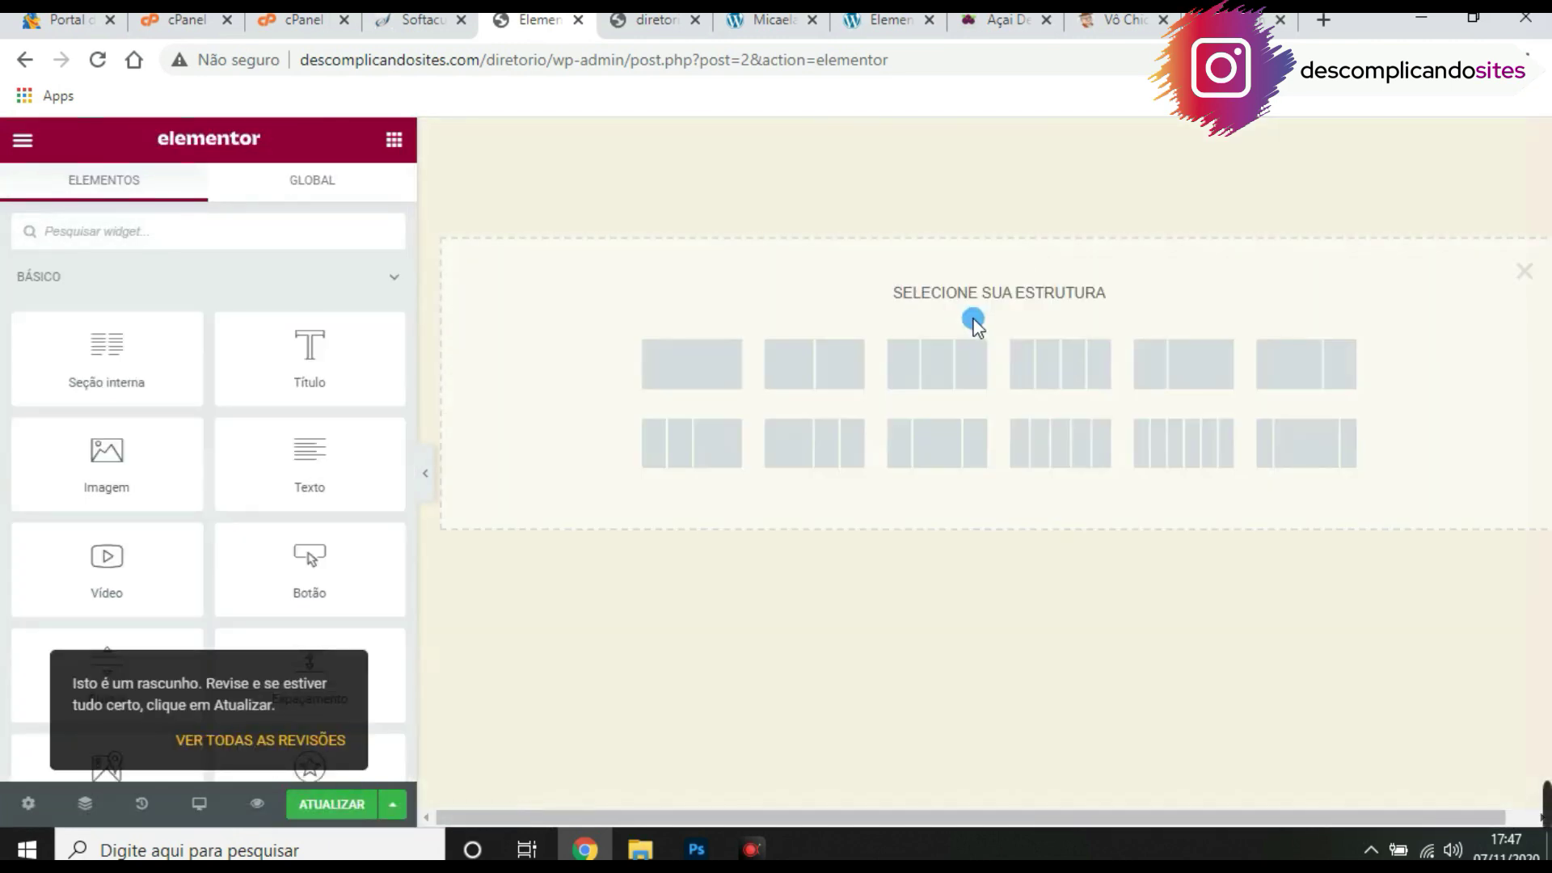
Step: Add a single-column section and set its background type to Clássico
{"action": "left_click", "coordinate": [727, 371]}
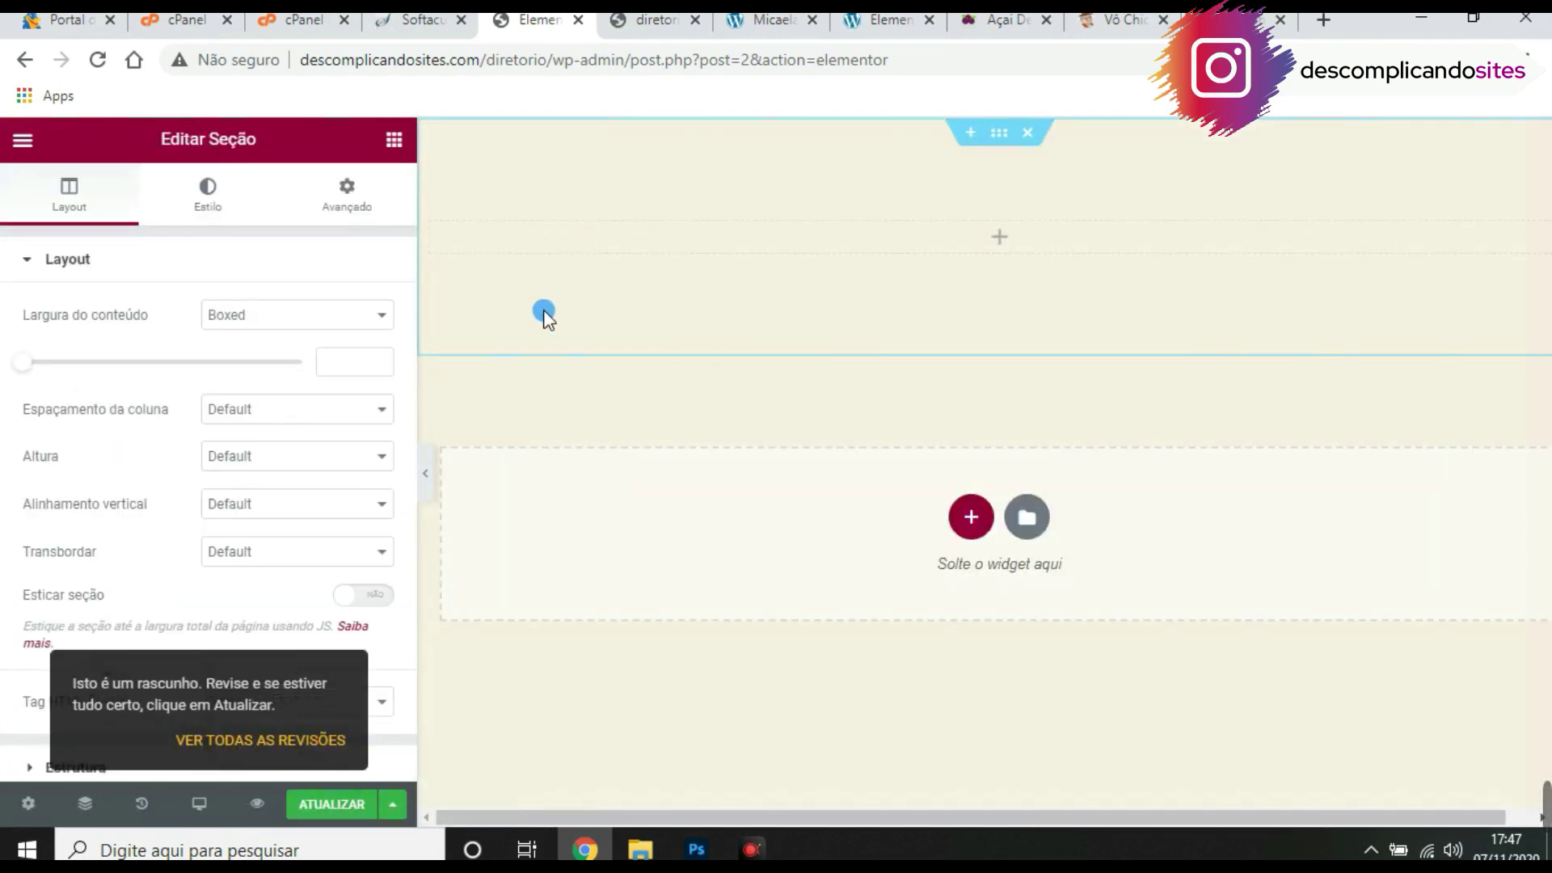
{"action": "left_click", "coordinate": [227, 212]}
{"action": "left_click", "coordinate": [287, 364]}
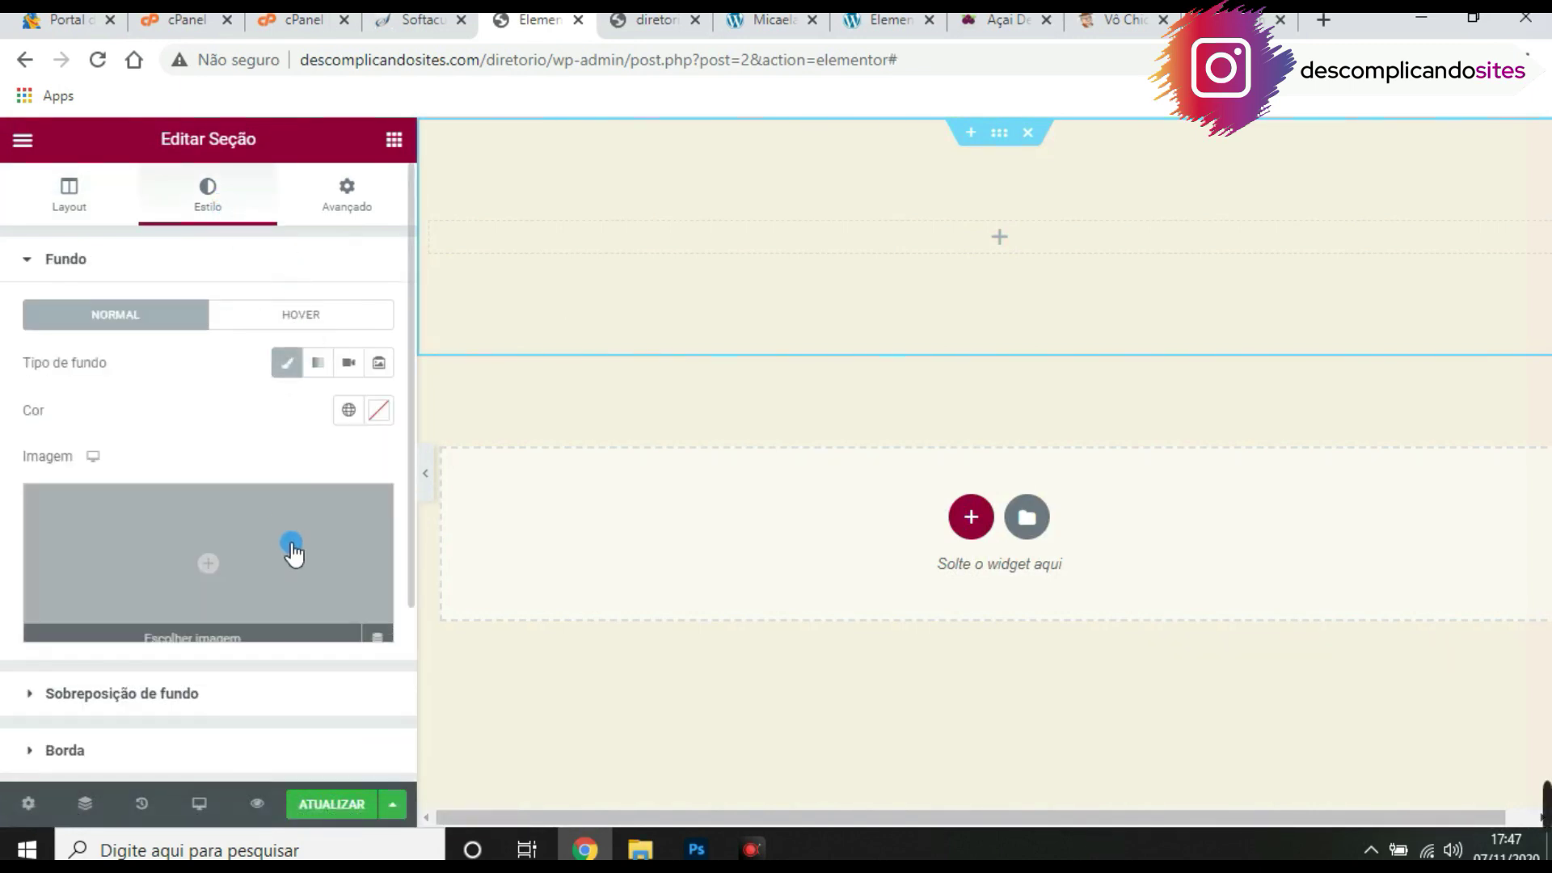
Step: Upload the pepperoni pizza photo as the section background and add a 50 px spacer inside
{"action": "left_click", "coordinate": [299, 552]}
{"action": "left_click", "coordinate": [779, 521]}
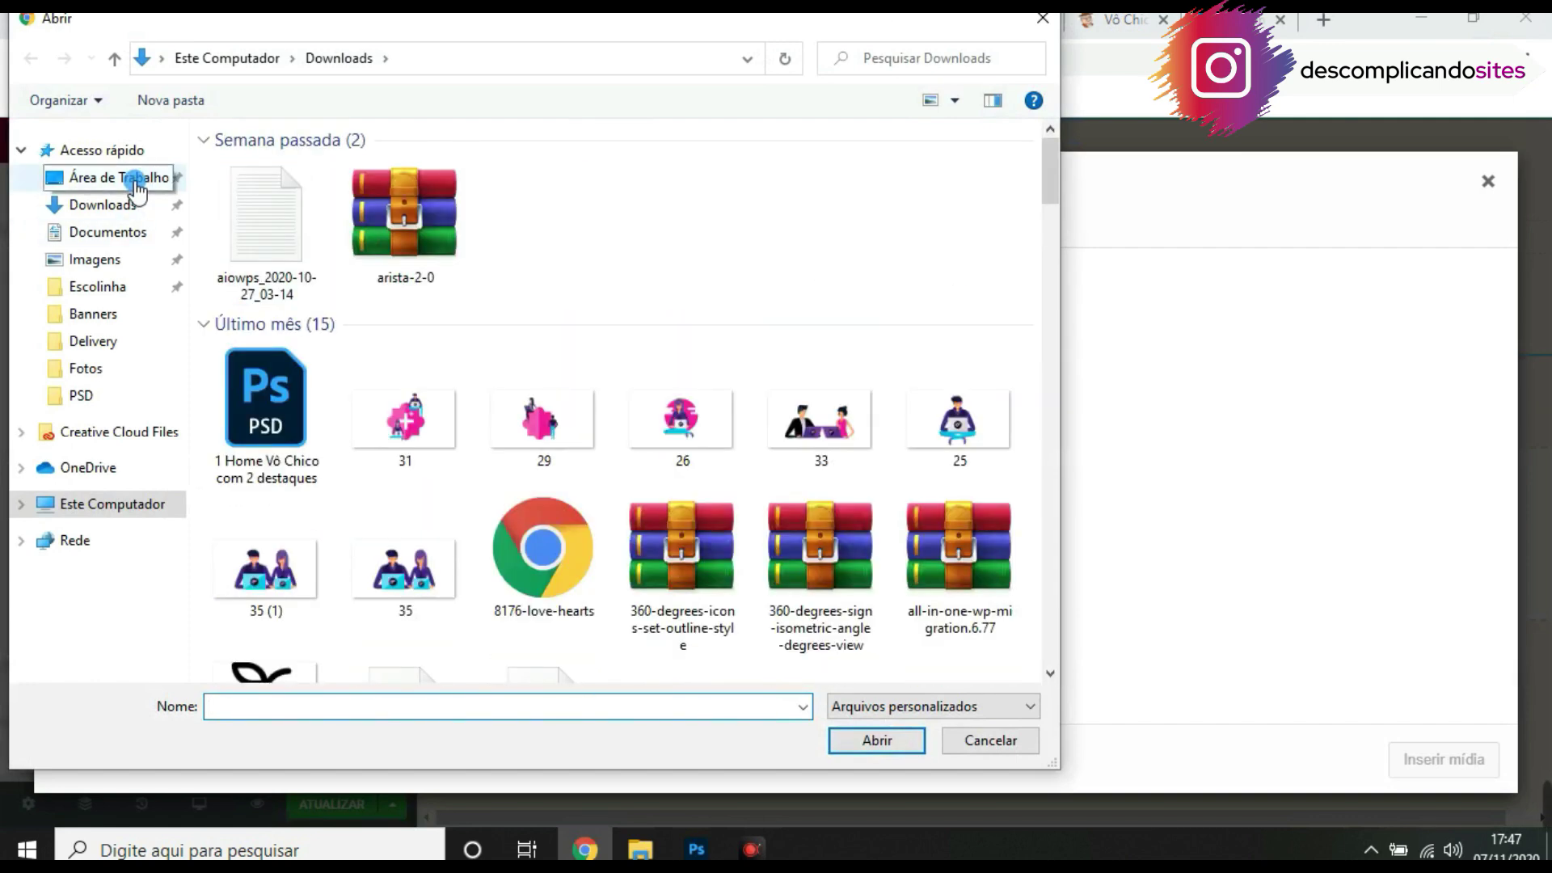
{"action": "left_click", "coordinate": [149, 178]}
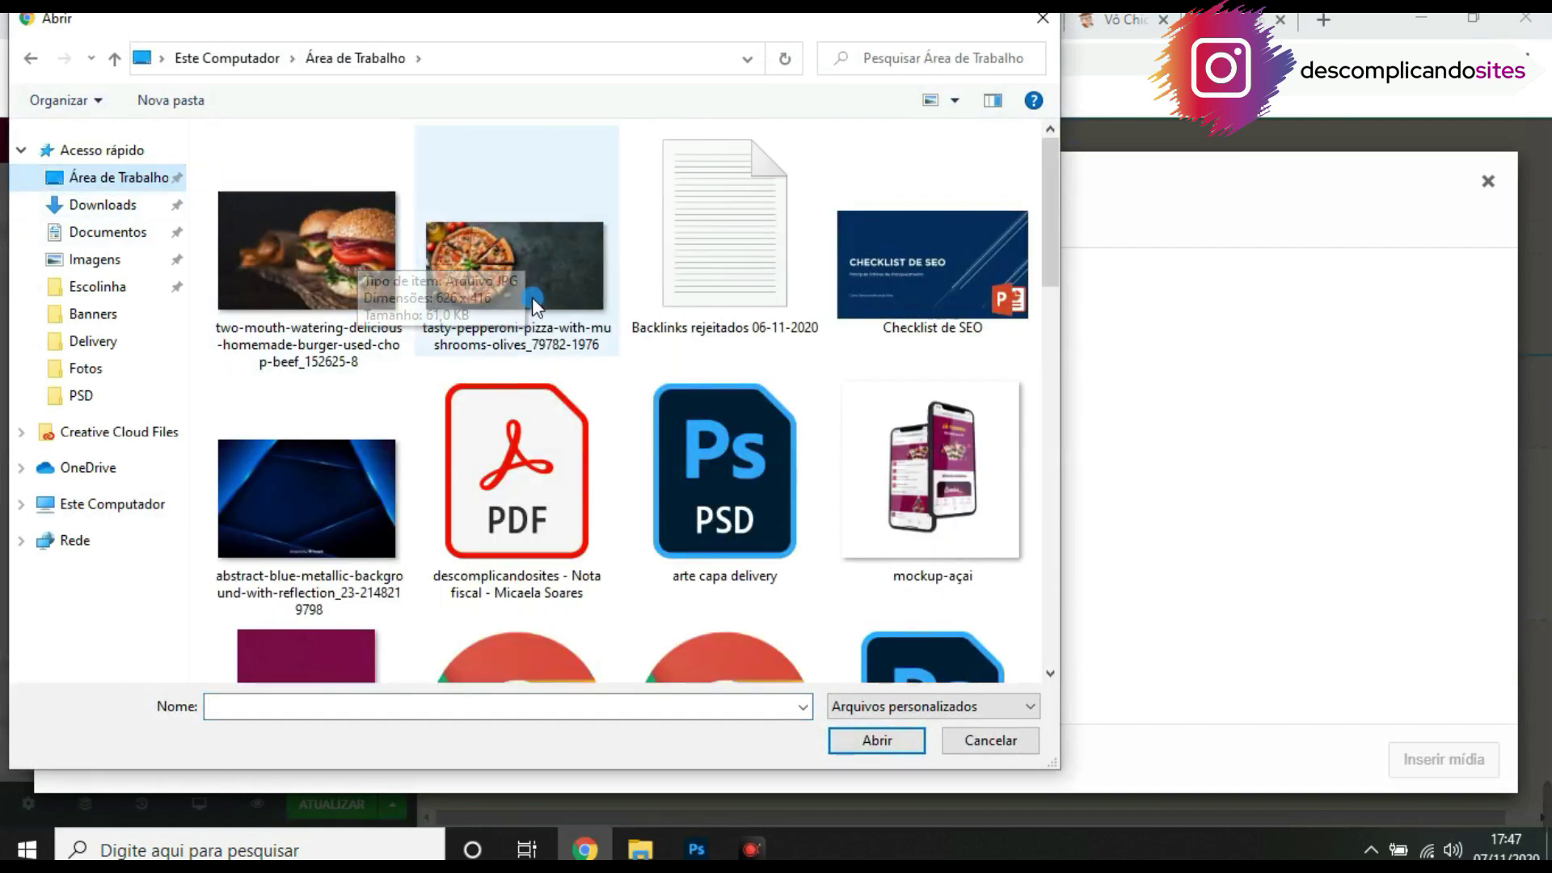
{"action": "left_click", "coordinate": [513, 267]}
{"action": "left_click", "coordinate": [884, 739]}
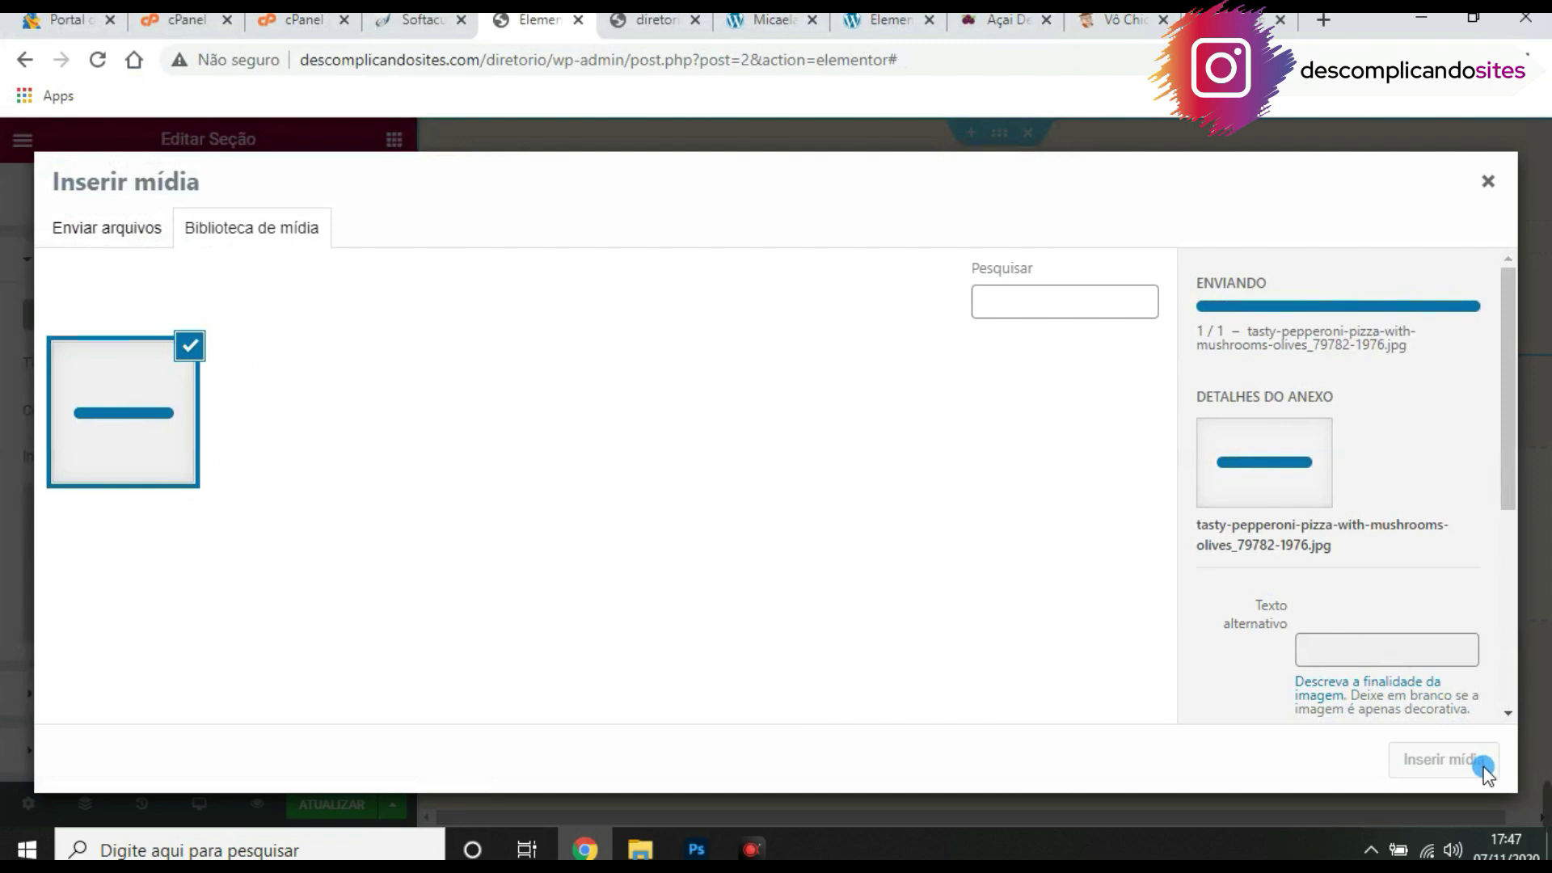
{"action": "left_click", "coordinate": [1483, 763]}
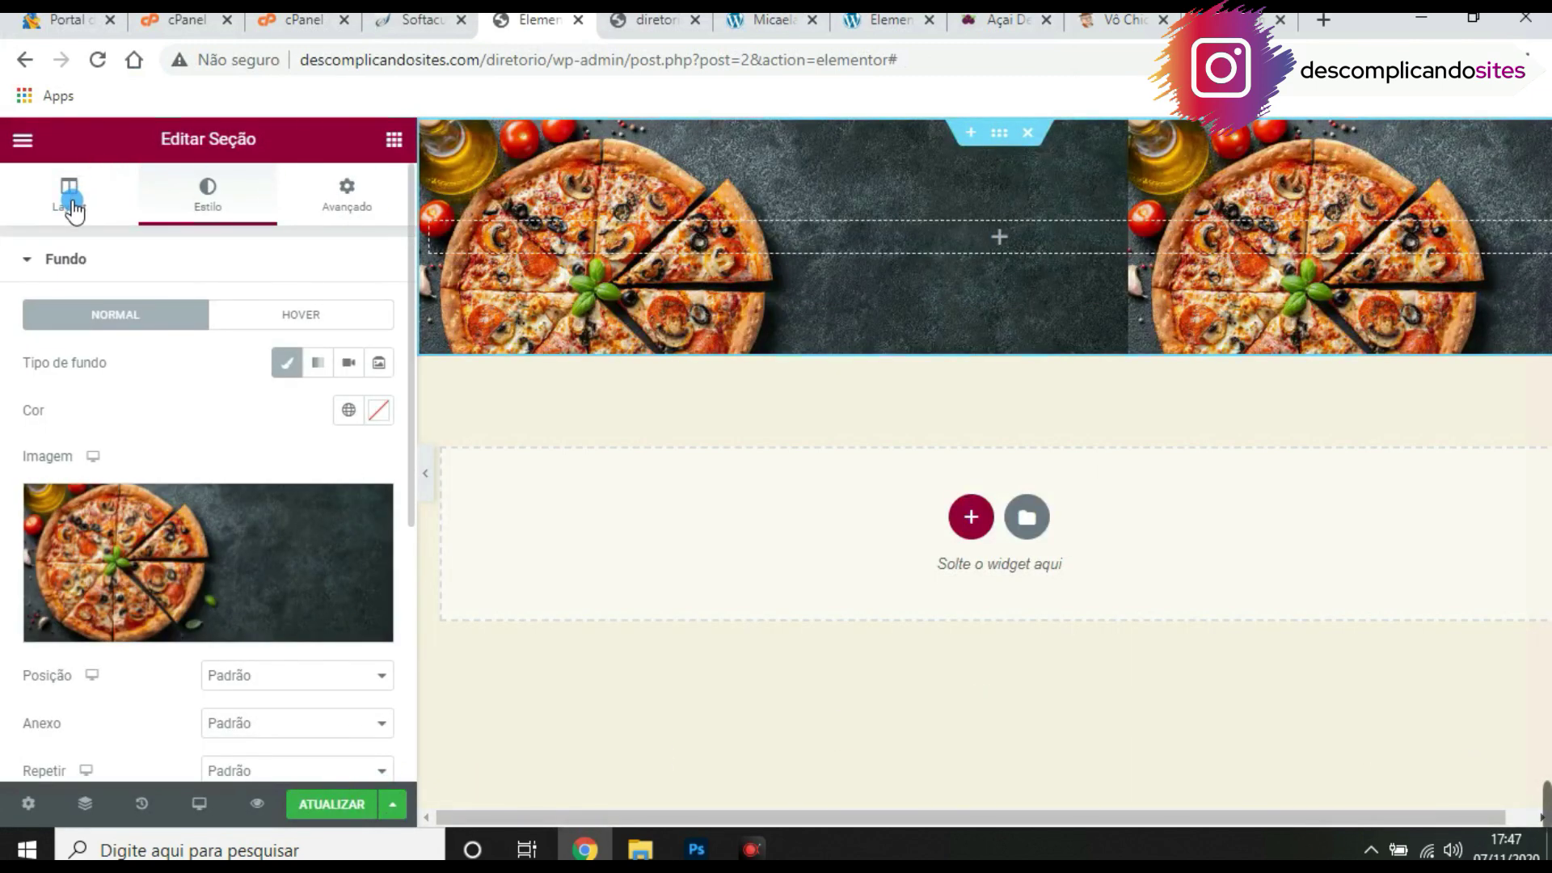
{"action": "left_click", "coordinate": [394, 146]}
{"action": "left_click_drag", "start_coordinate": [320, 677], "coordinate": [889, 250]}
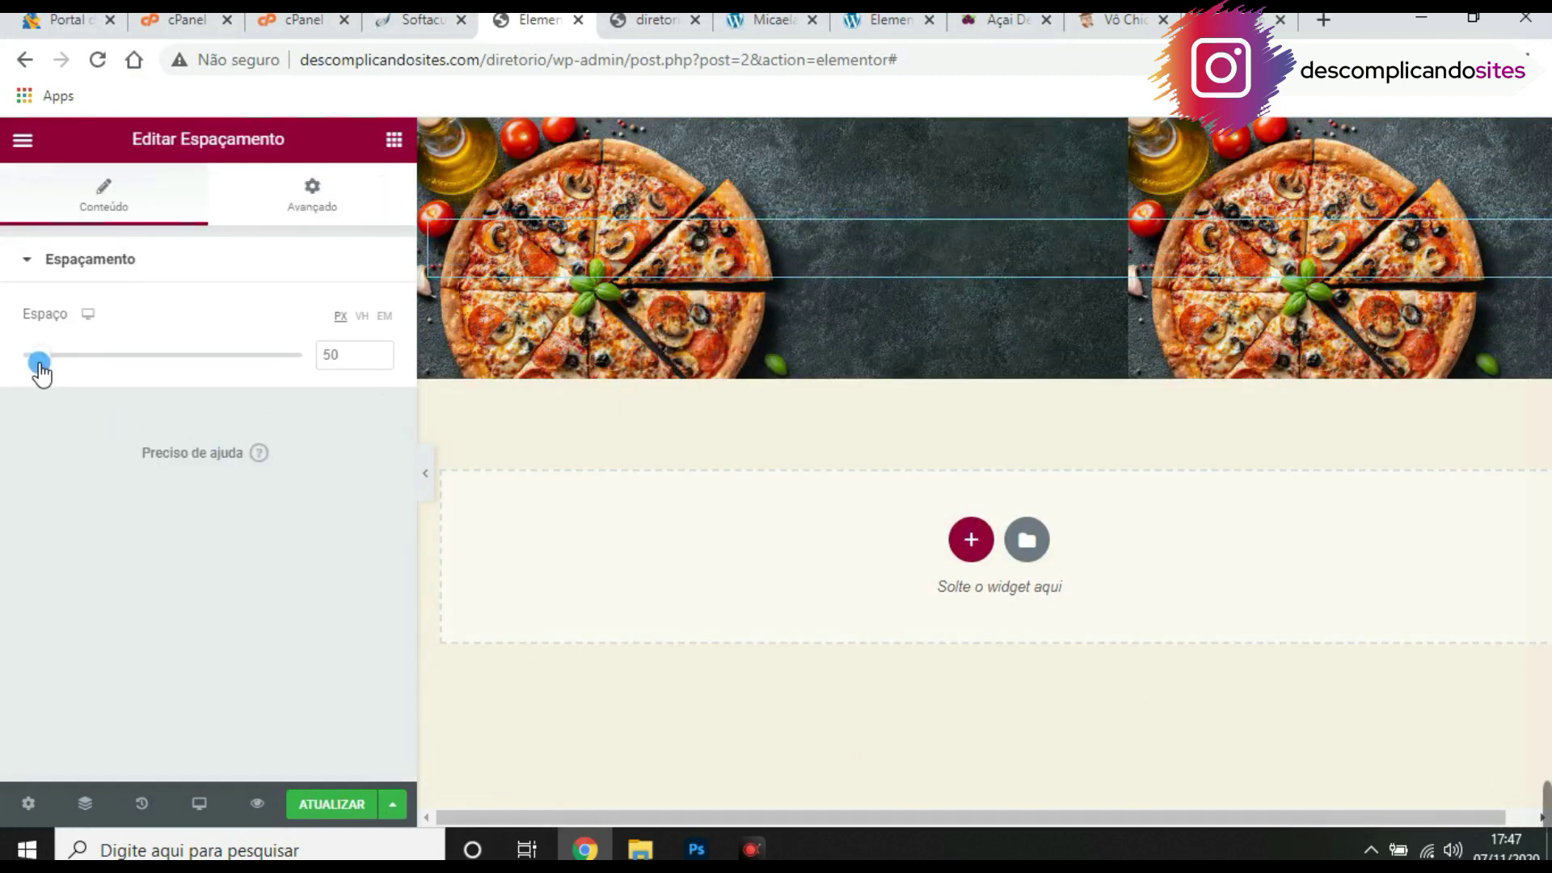